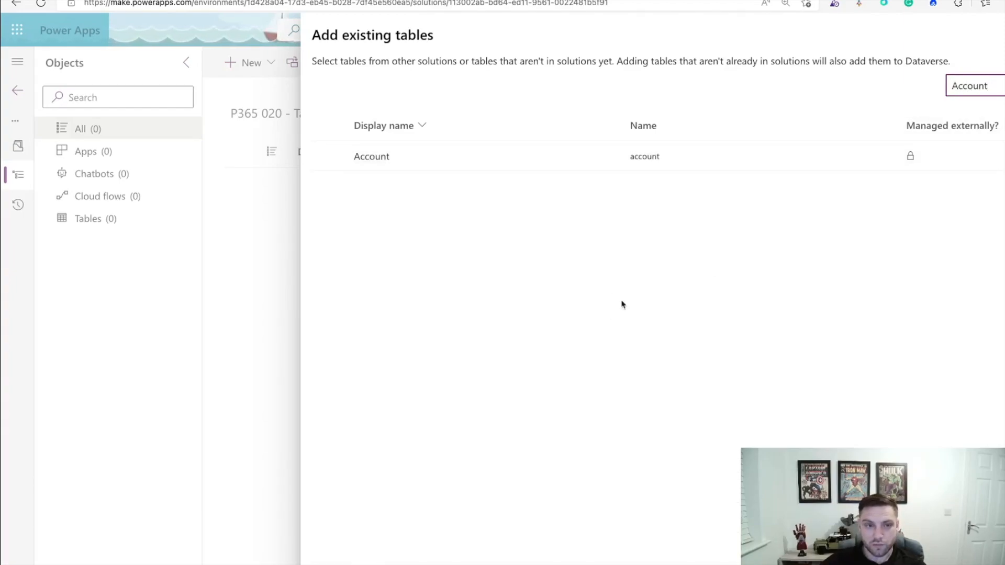
- Select the existing Account table and include its Account main form among the individual table objects
click(328, 157)
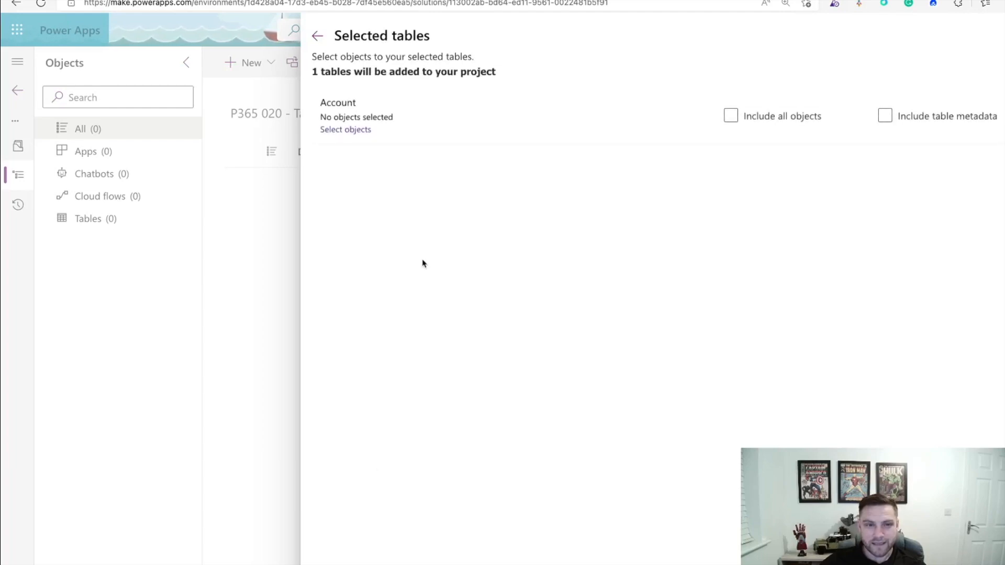
click(748, 116)
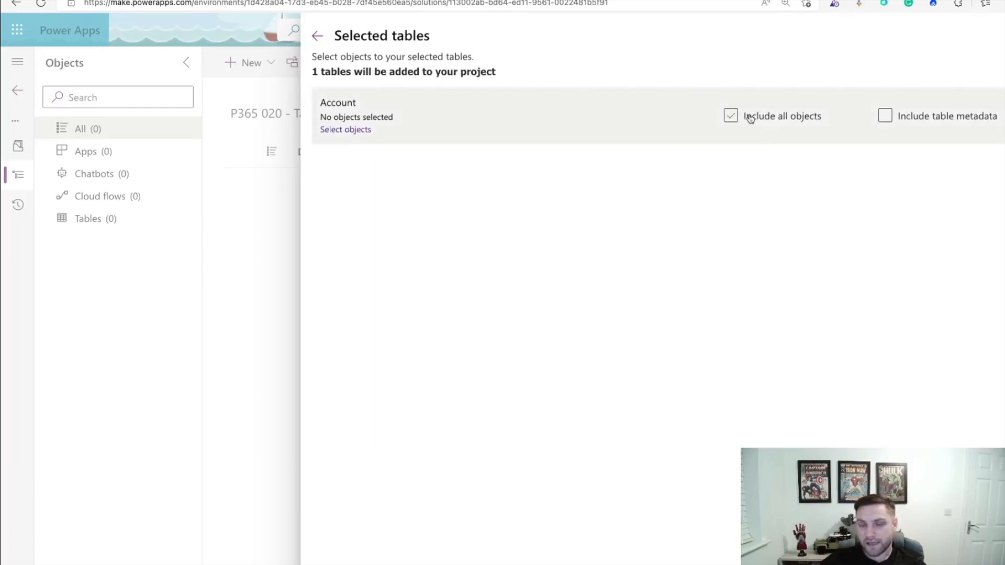
click(748, 116)
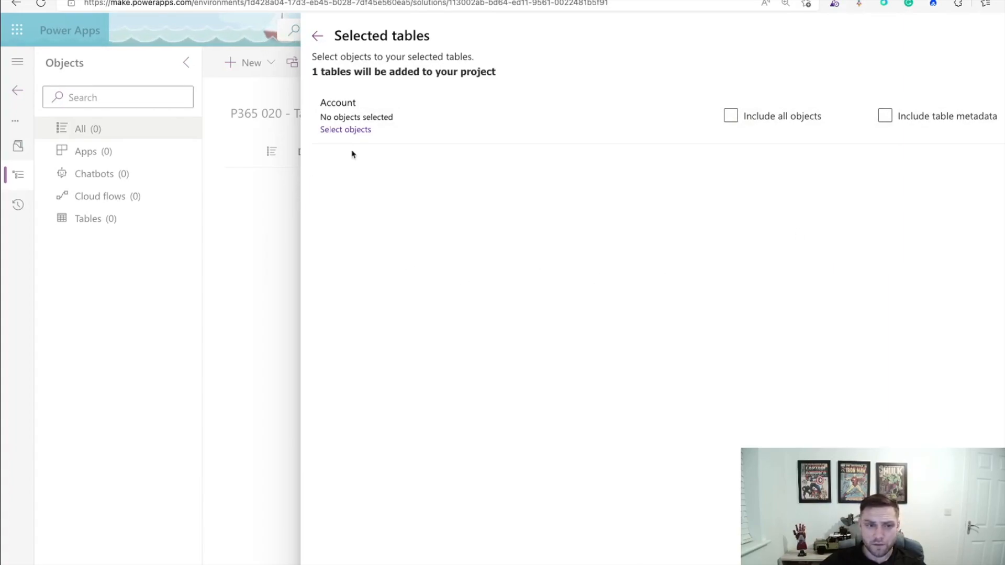
click(347, 129)
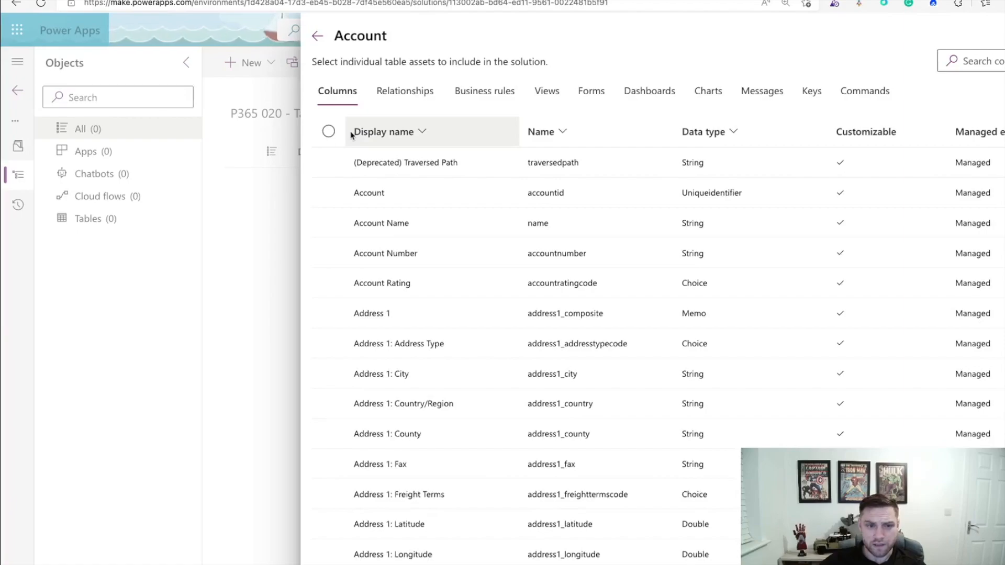
click(590, 97)
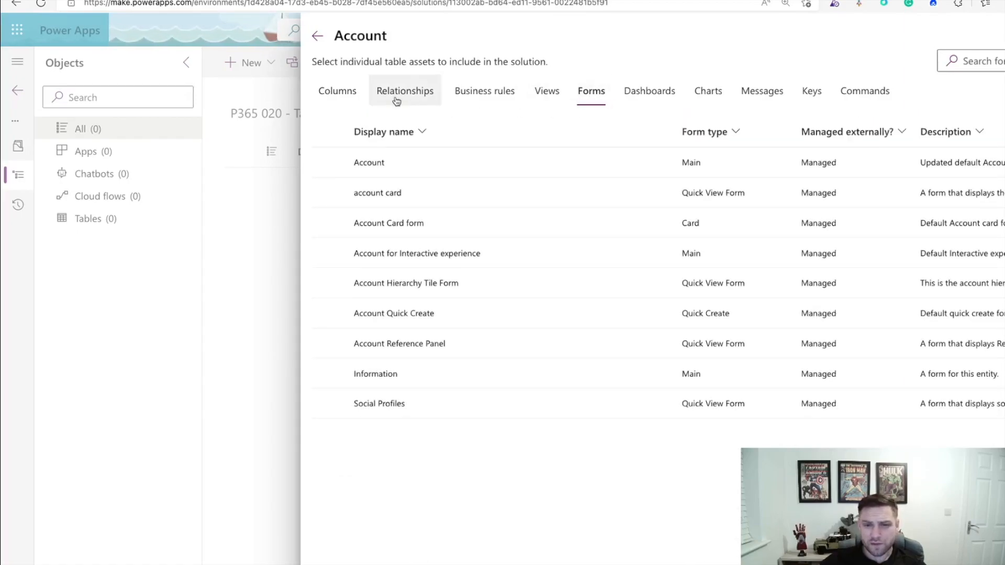
click(329, 163)
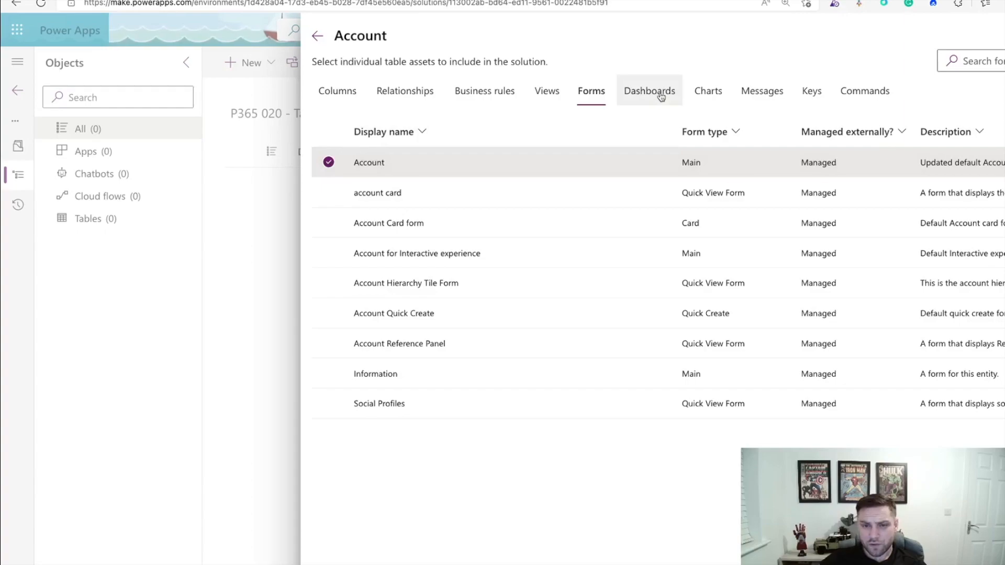
- Include the Account Advanced Find View and Active Accounts views, and add the Account table to the solution
click(545, 93)
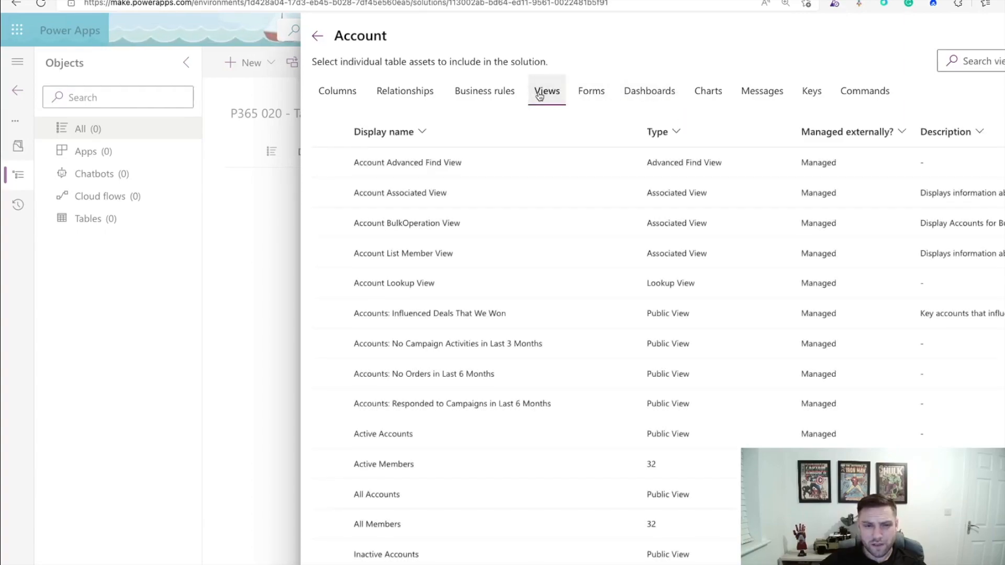
click(328, 163)
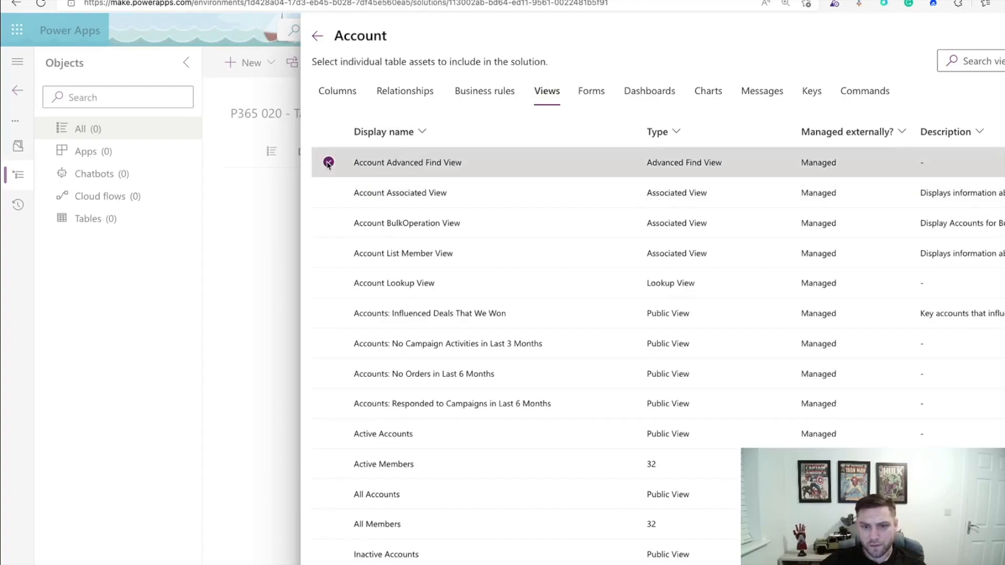
click(329, 435)
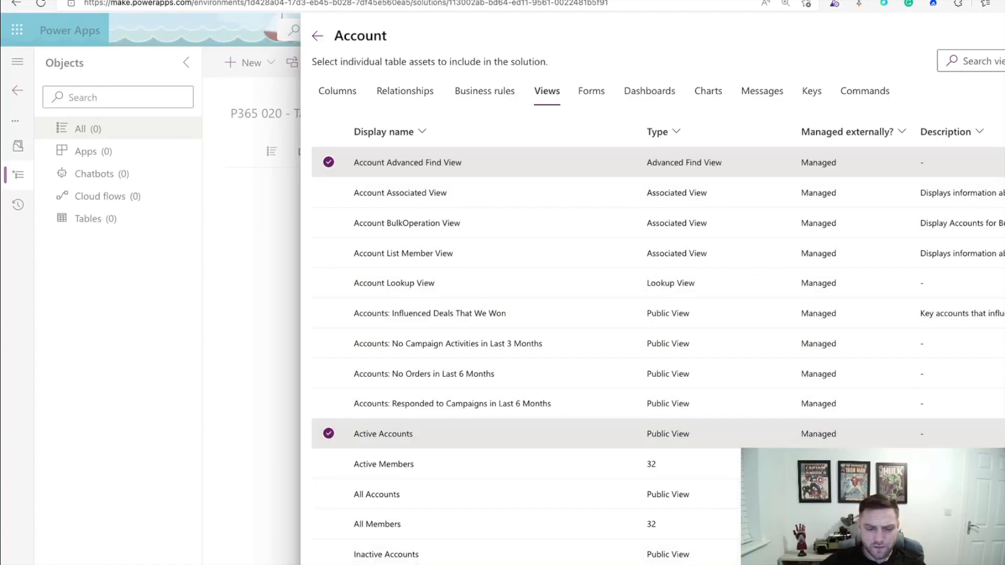
click(335, 564)
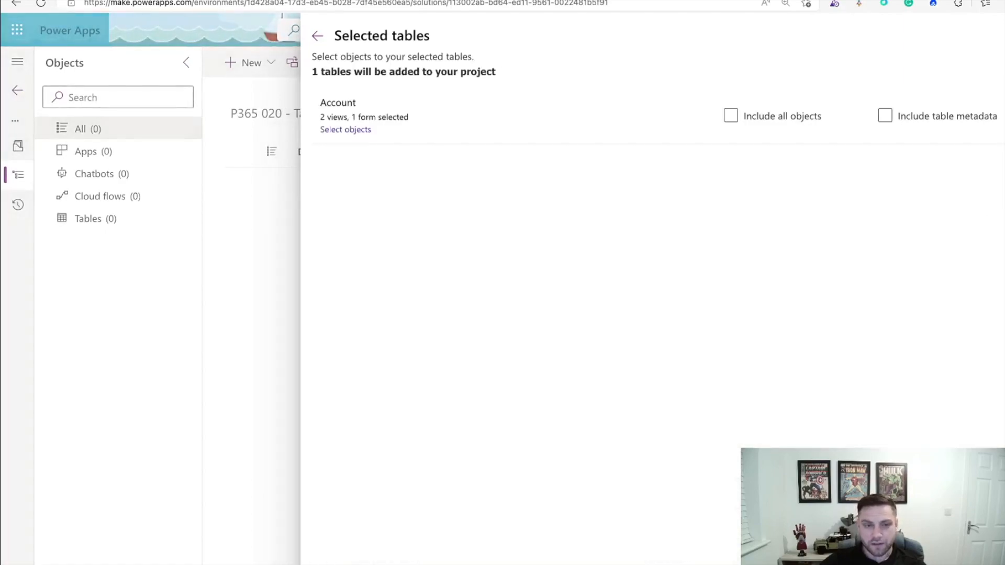
click(335, 564)
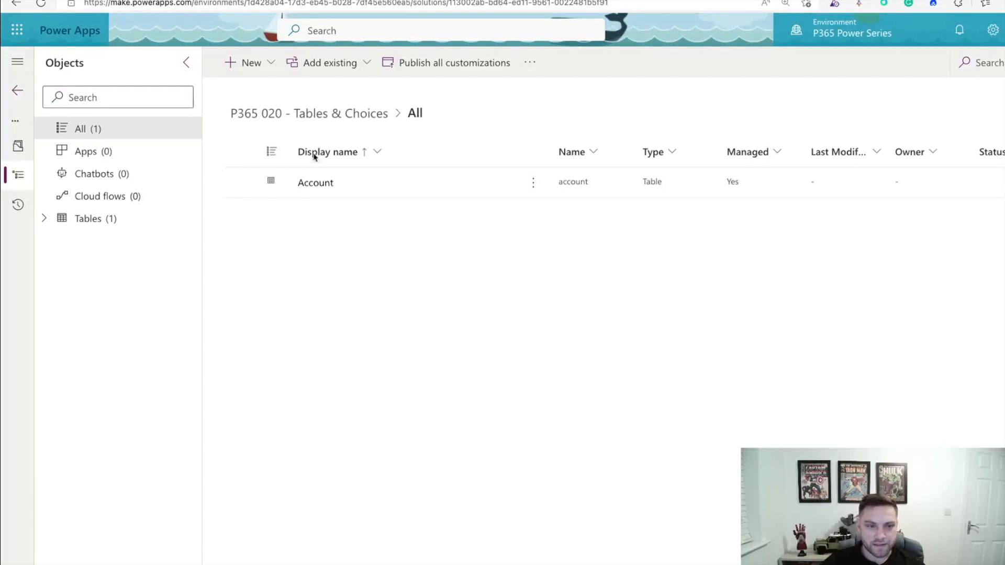
- Open the Account table's main form named Account in the form designer
click(315, 183)
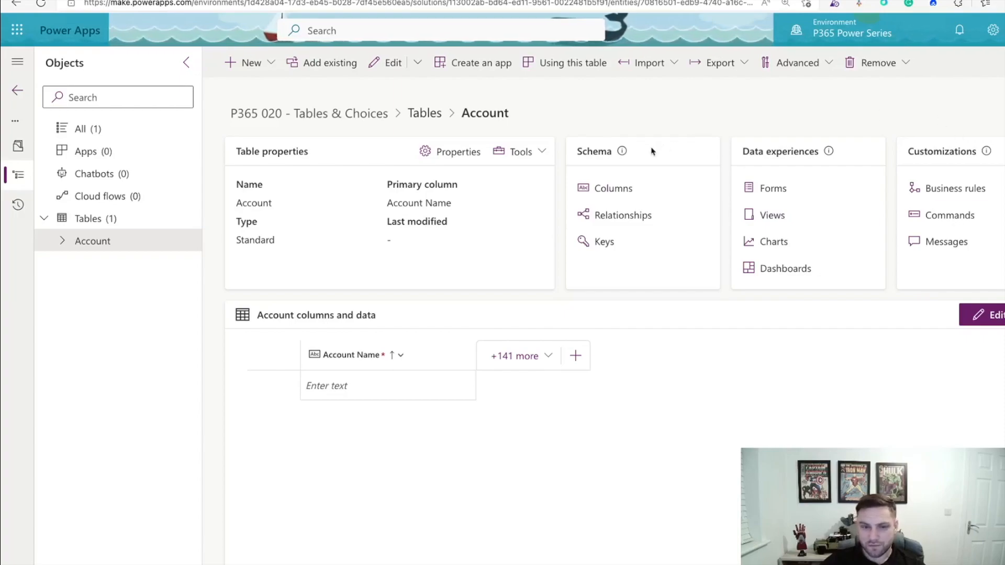
click(769, 194)
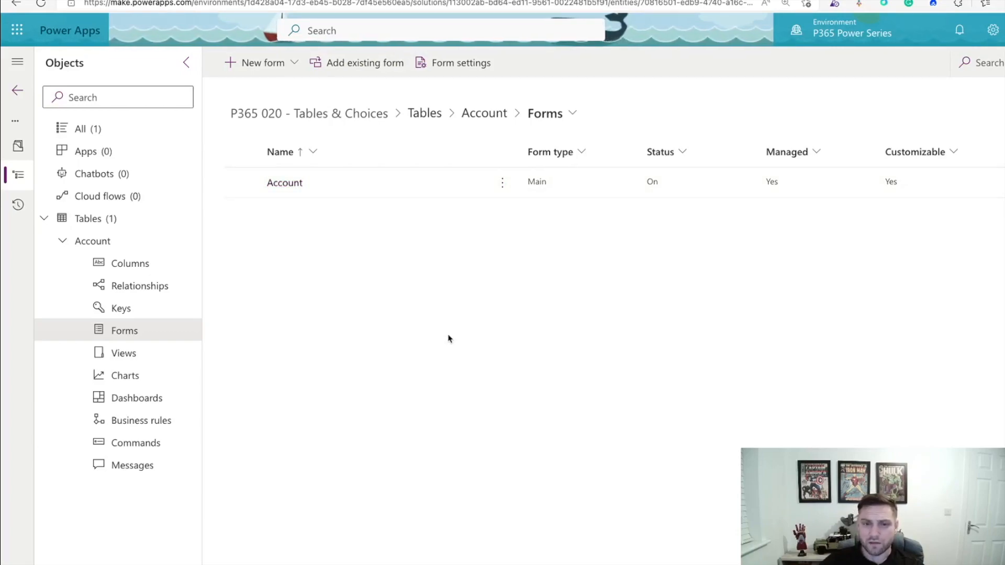
click(245, 186)
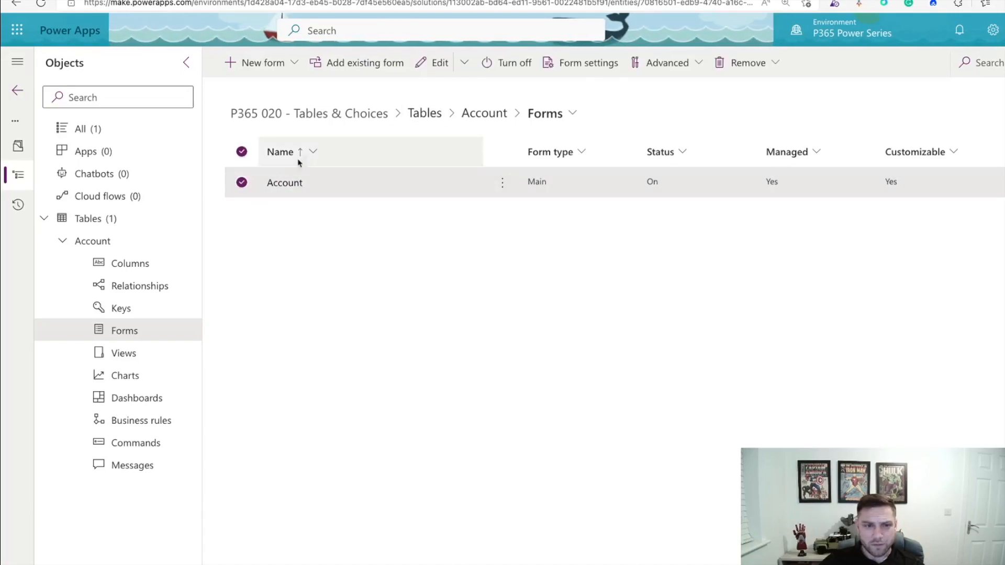
click(280, 184)
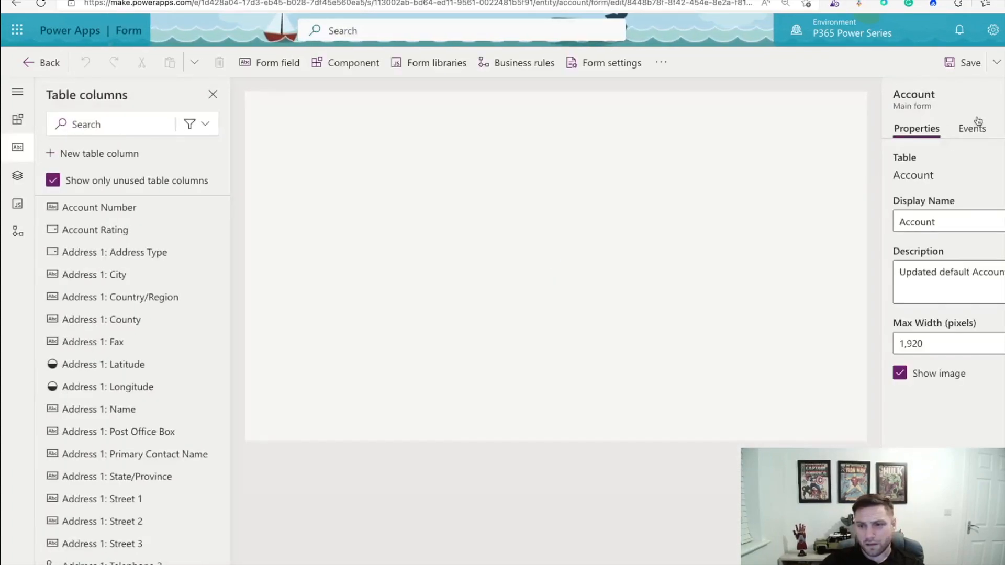
- Save a copy of the form as "Account - Power Series" with the description "Main form for power series"
click(997, 63)
click(989, 92)
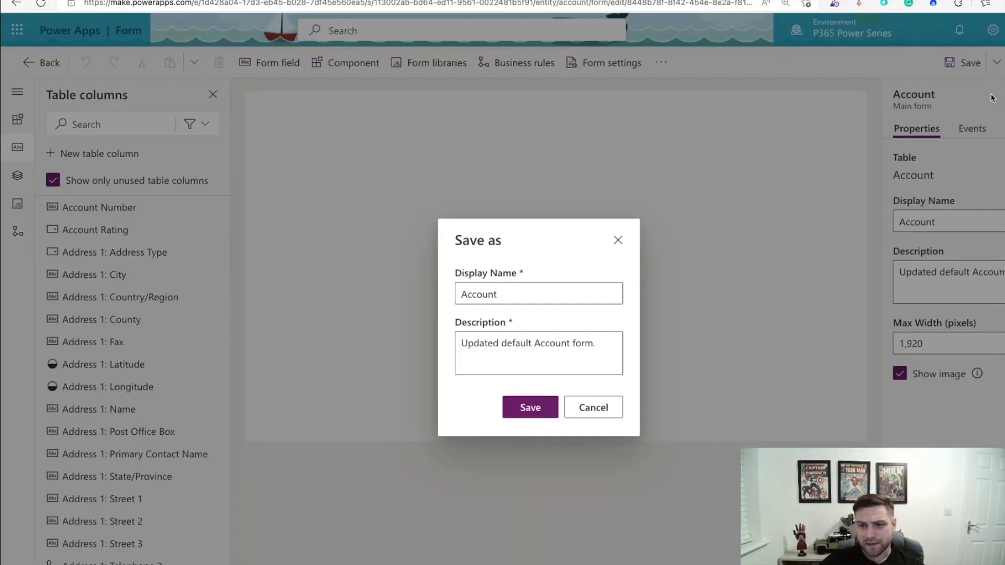
click(522, 292)
text(- Powe)
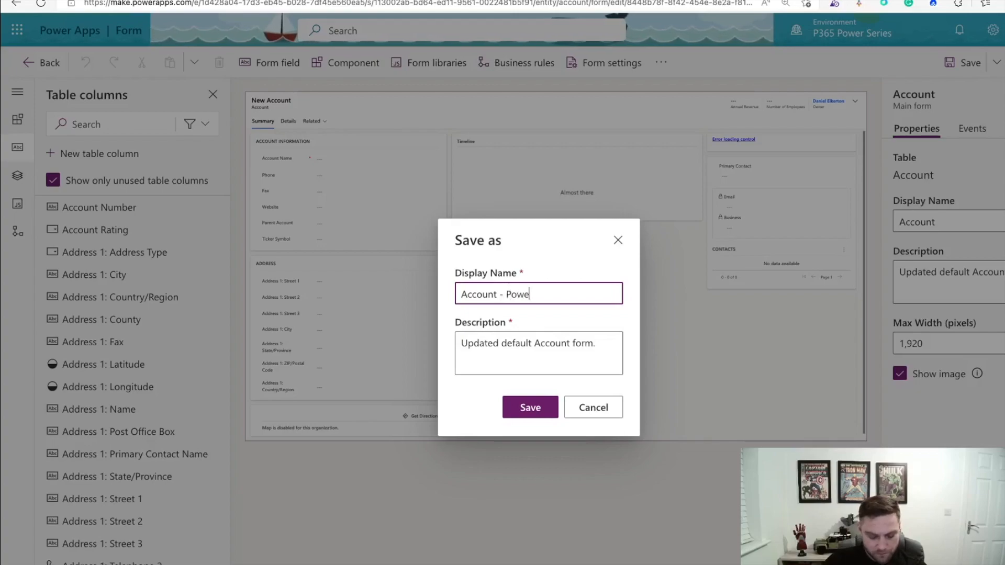
text(r Series)
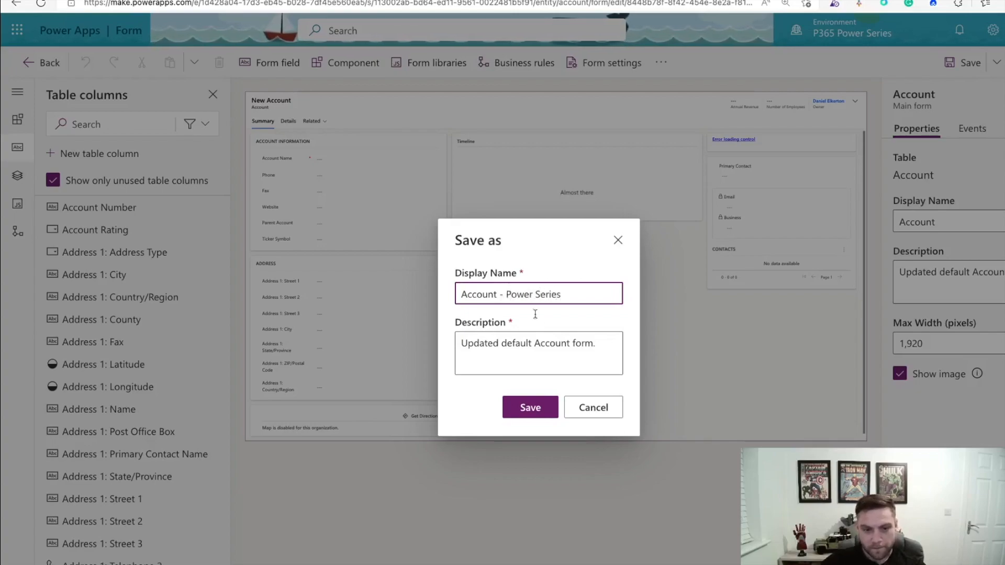
drag(599, 344, 455, 337)
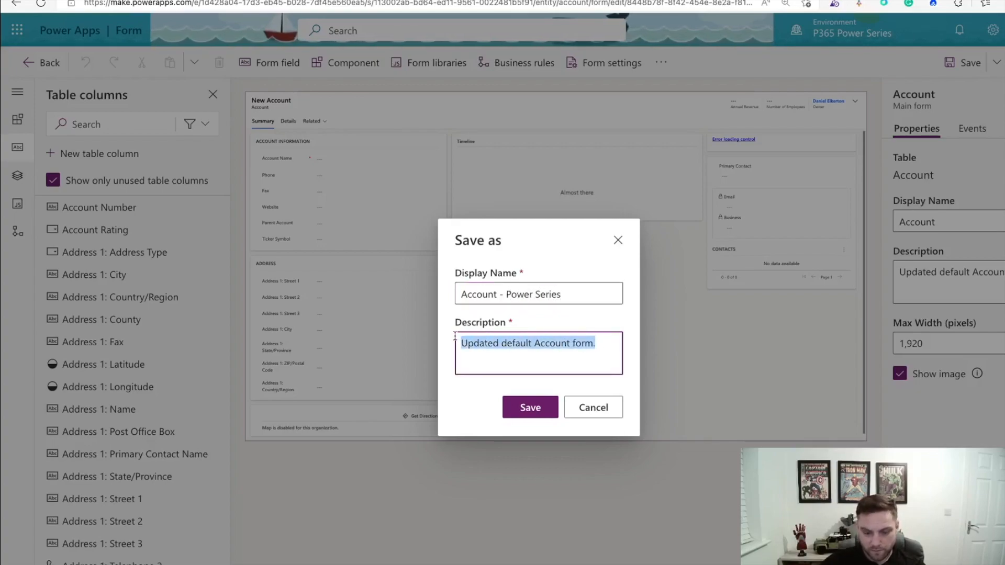
key(BackSpace)
text(M)
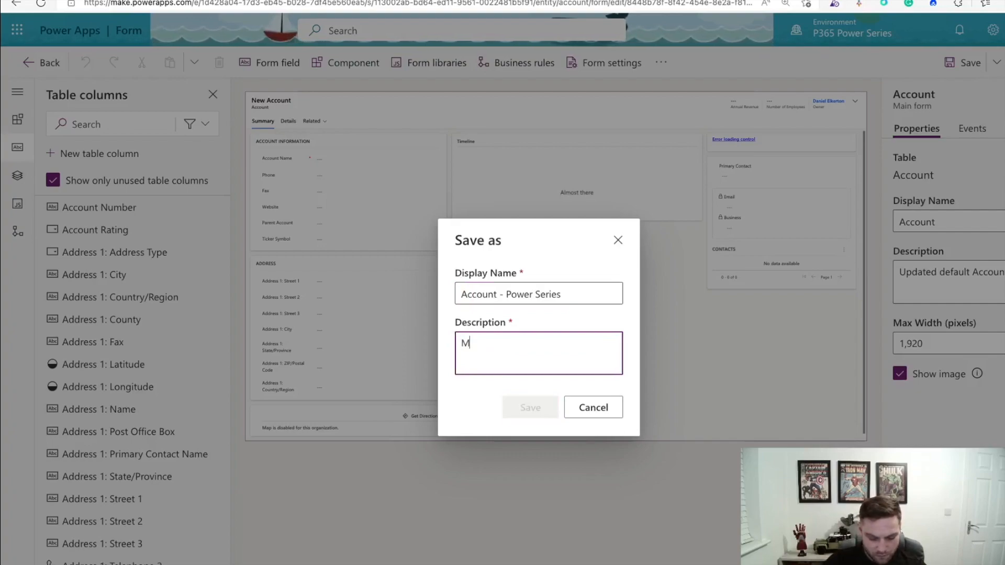
text(ain form ple)
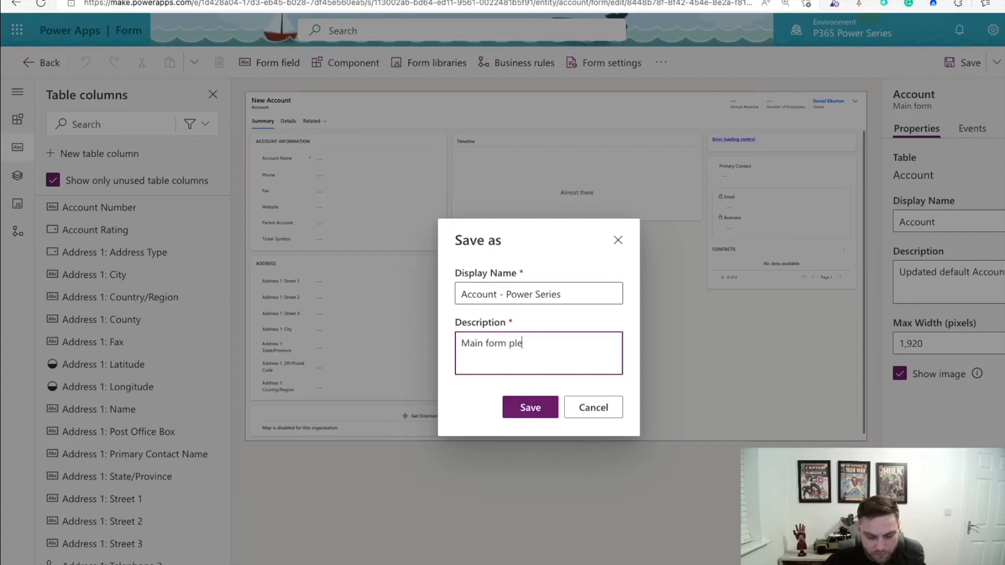
text(afor power series)
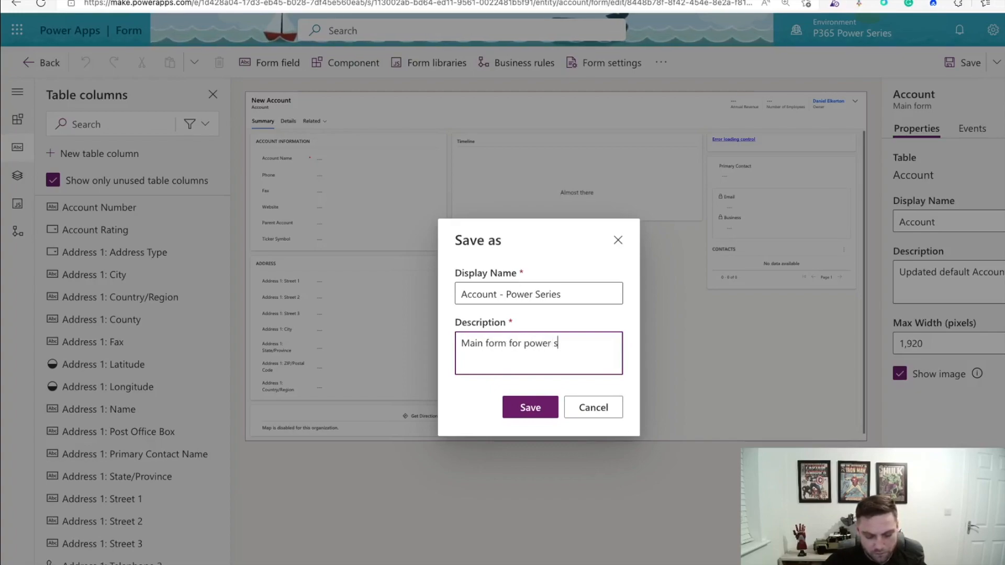
click(548, 409)
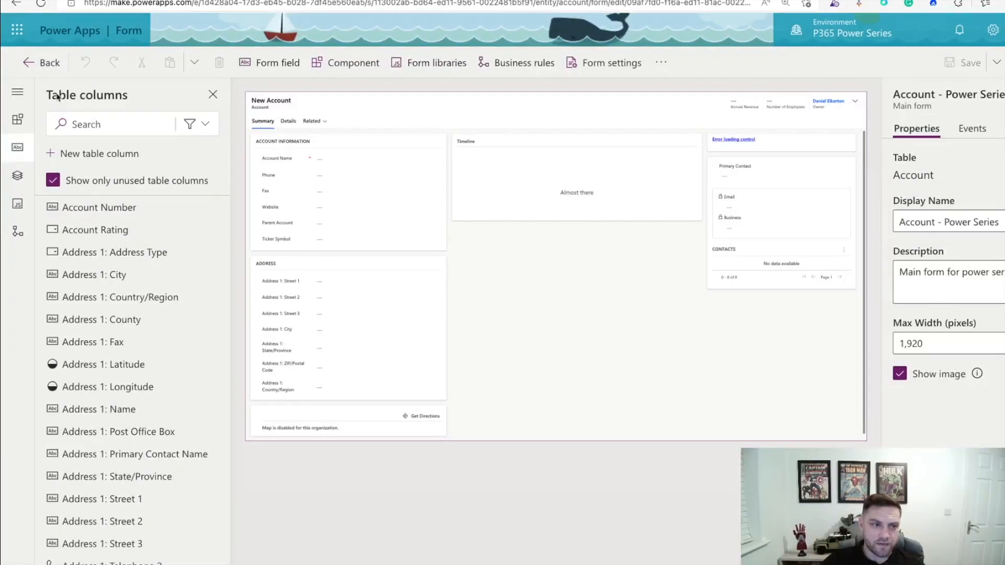
- Return to the Account table's forms list and remove the original Account form from the solution
click(30, 65)
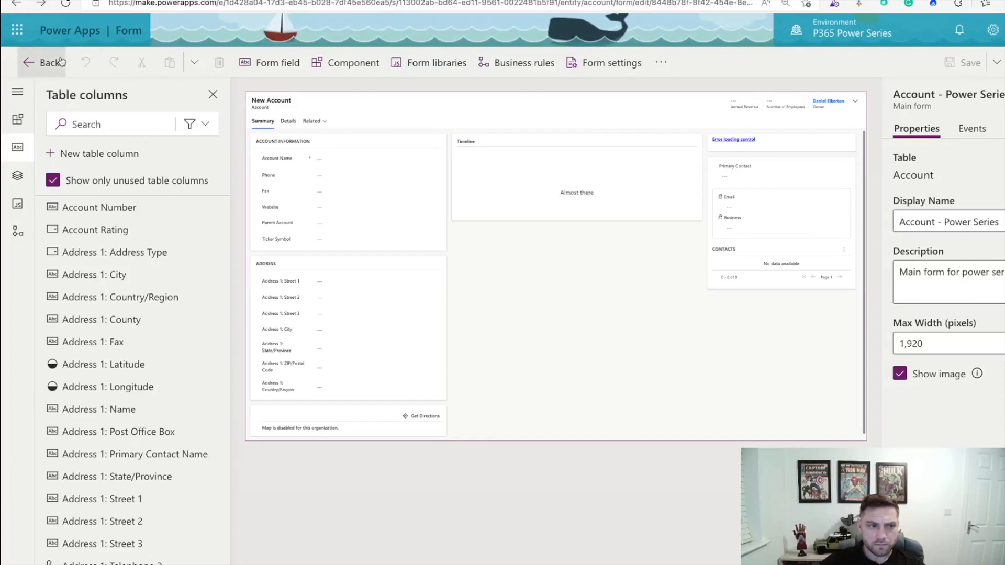
click(46, 67)
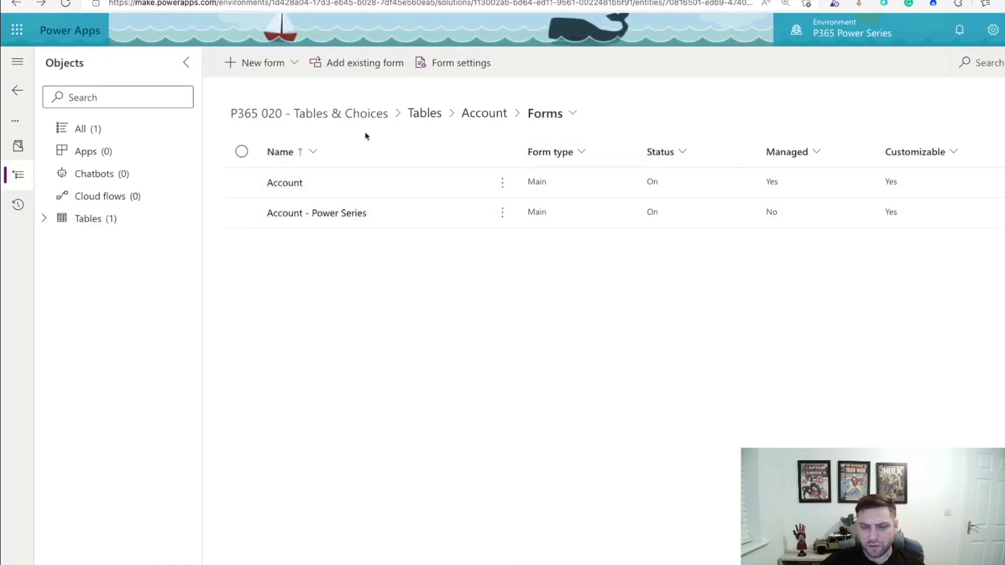
click(243, 184)
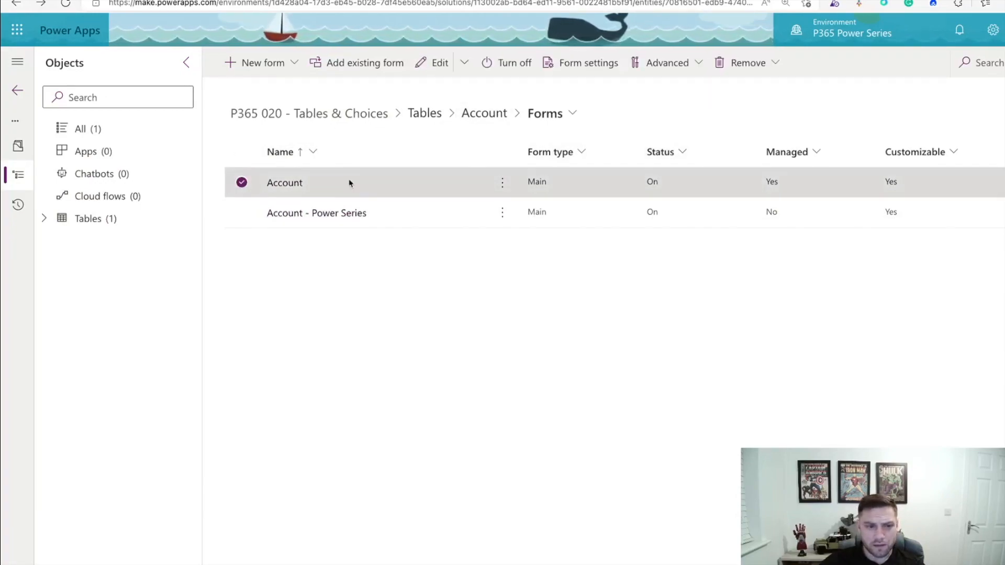
click(777, 64)
click(765, 97)
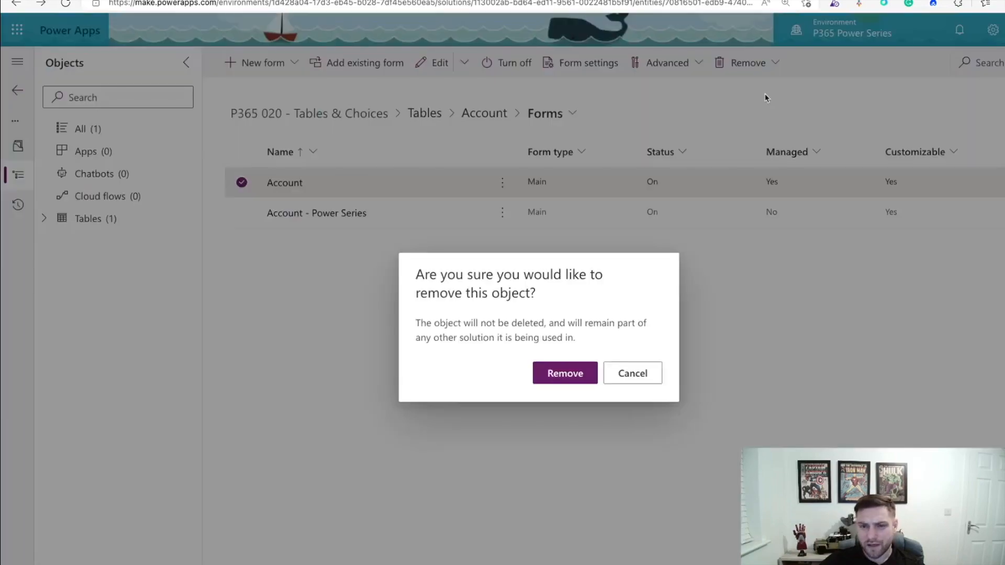
click(568, 378)
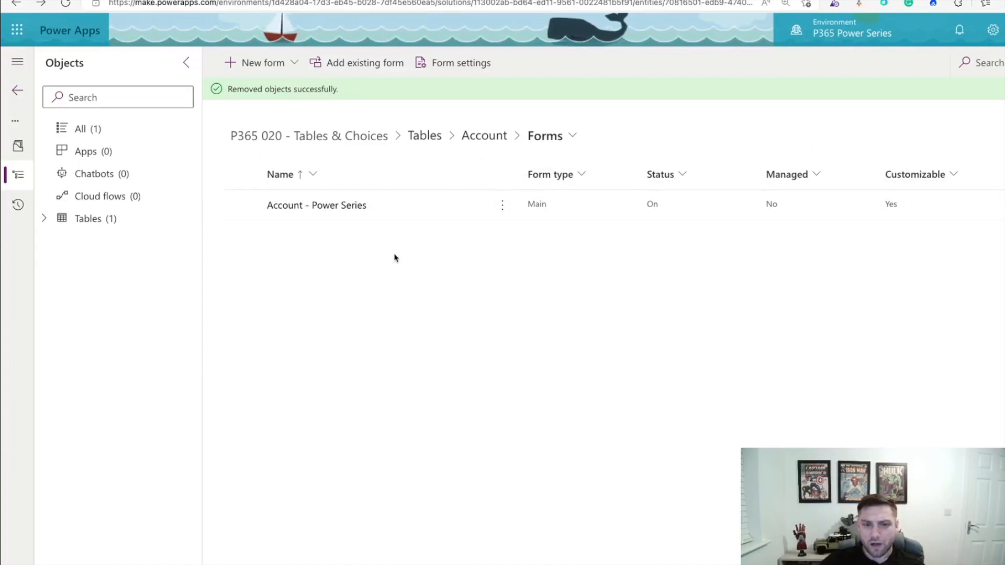
- Remove the original Account Advanced Find View and Active Accounts views from the solution, and return to its tables list
click(483, 139)
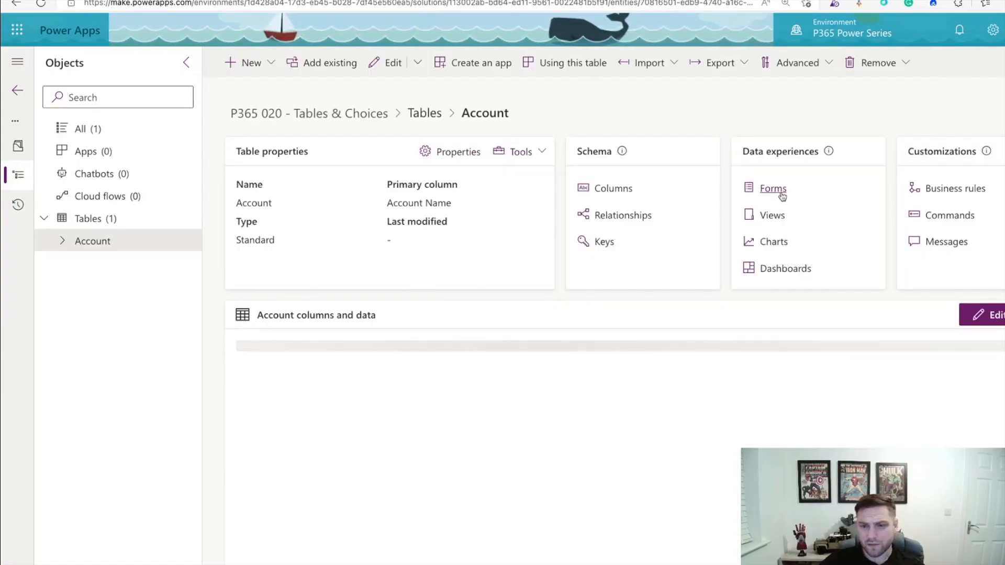
click(773, 216)
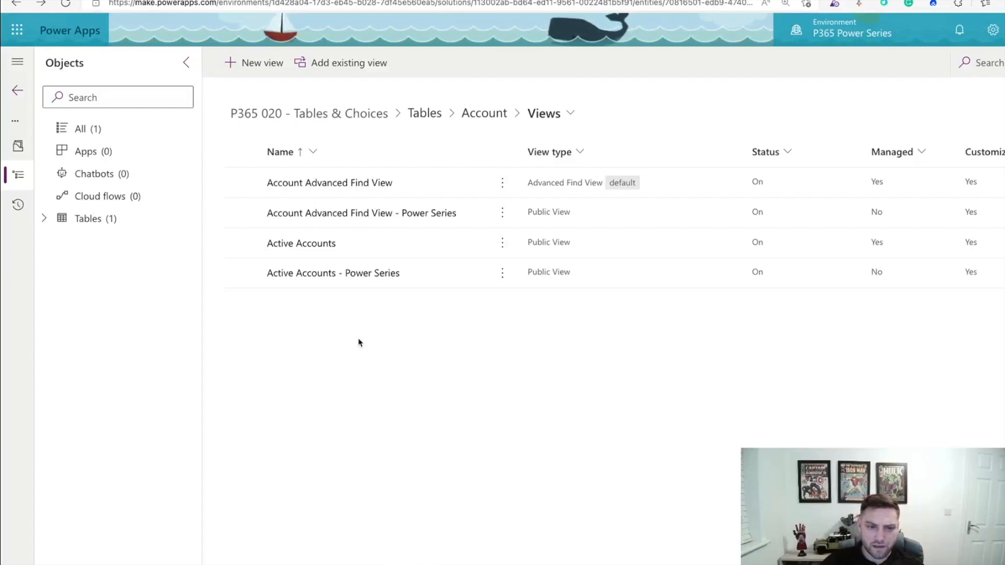
click(242, 244)
click(242, 182)
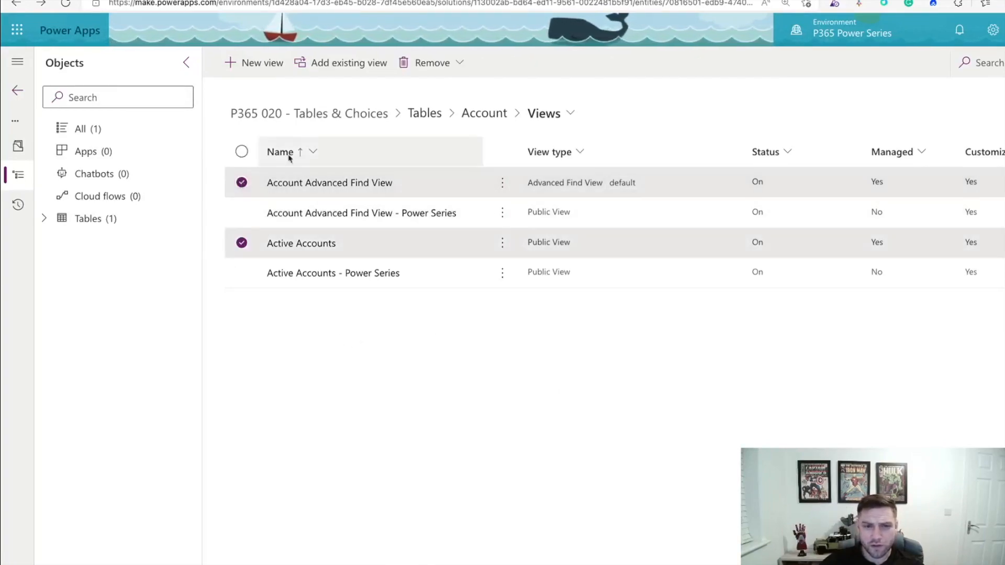
click(432, 63)
click(464, 90)
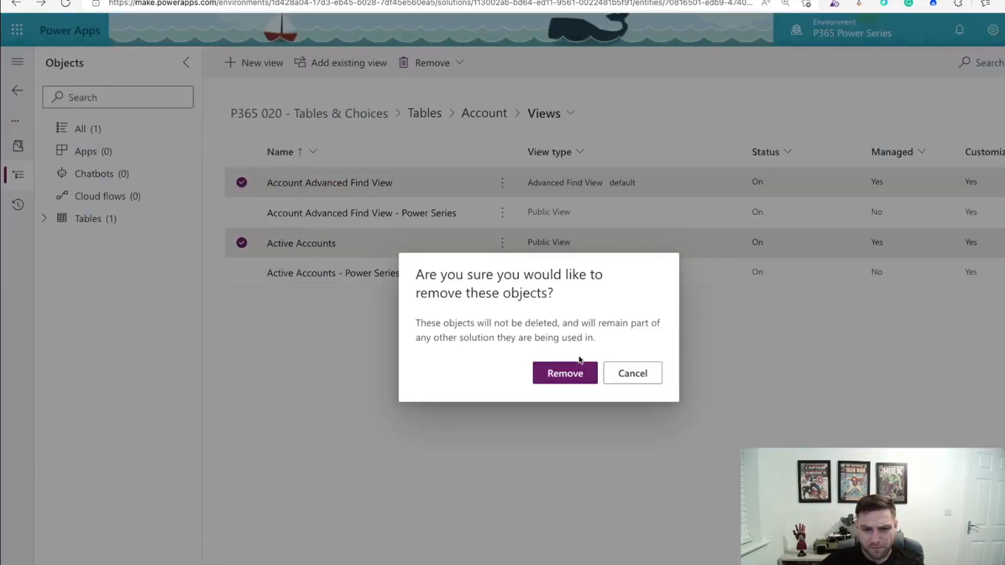
click(573, 376)
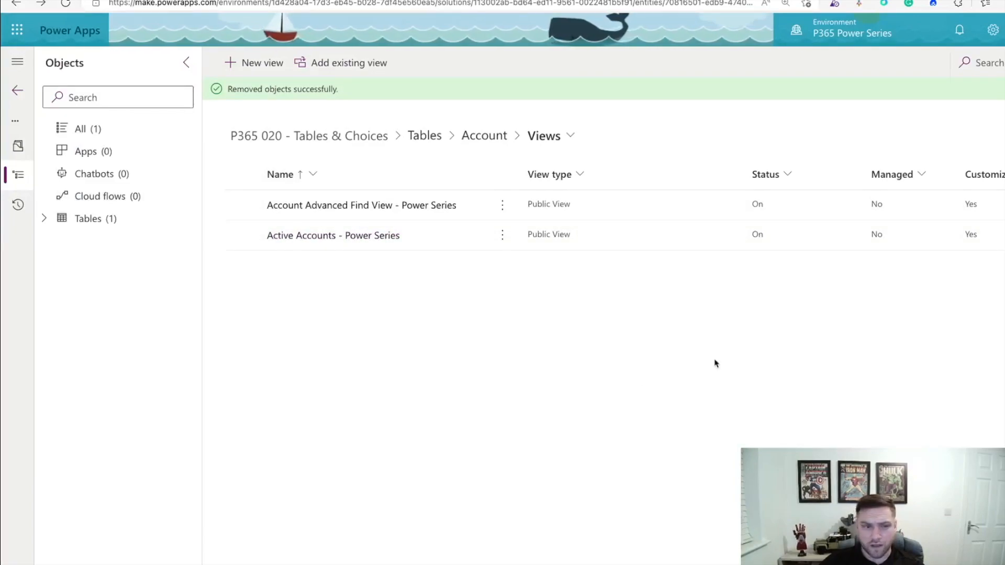
click(484, 138)
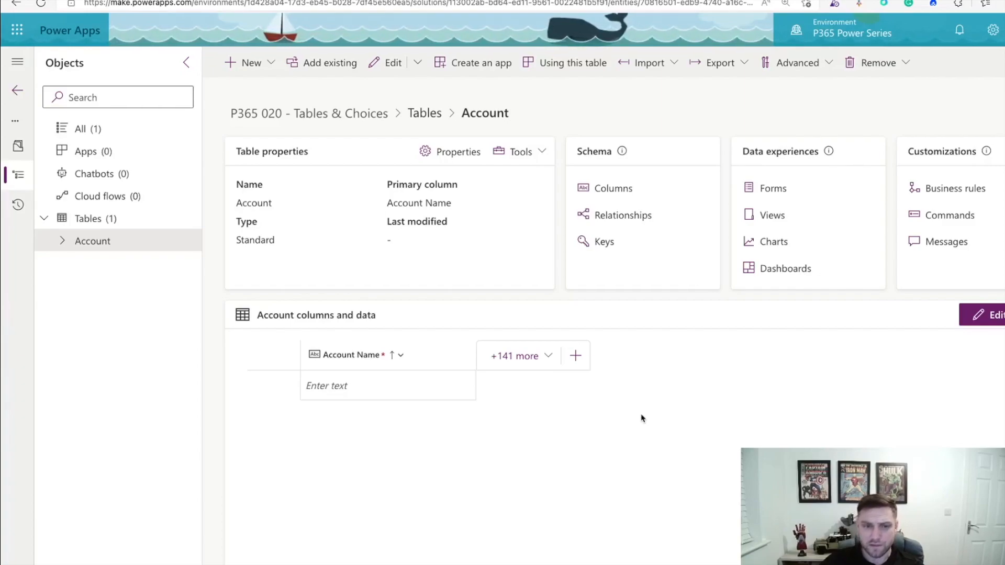
click(433, 121)
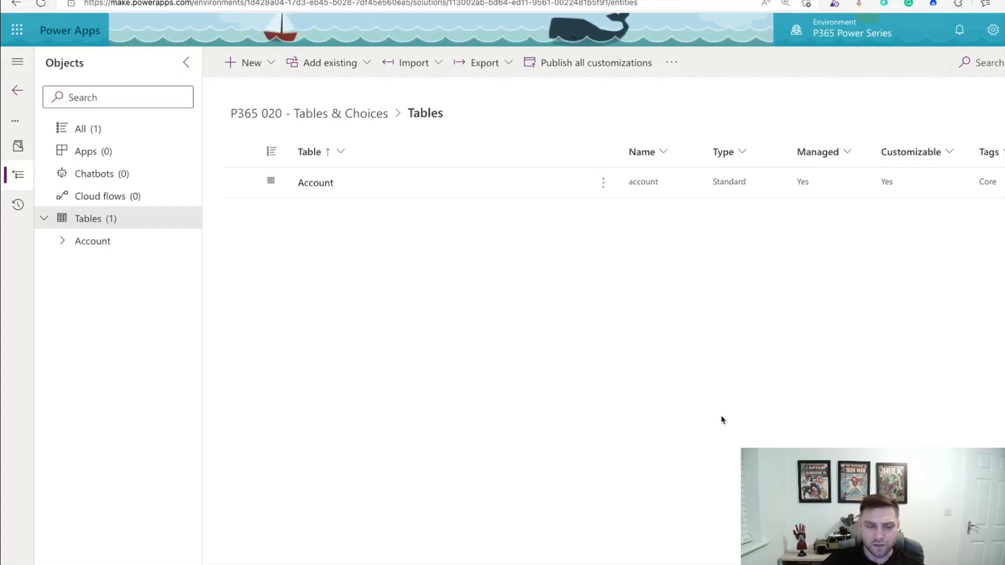
- Start a new table in the solution with the display name "Bookable Resource Booking"
click(271, 70)
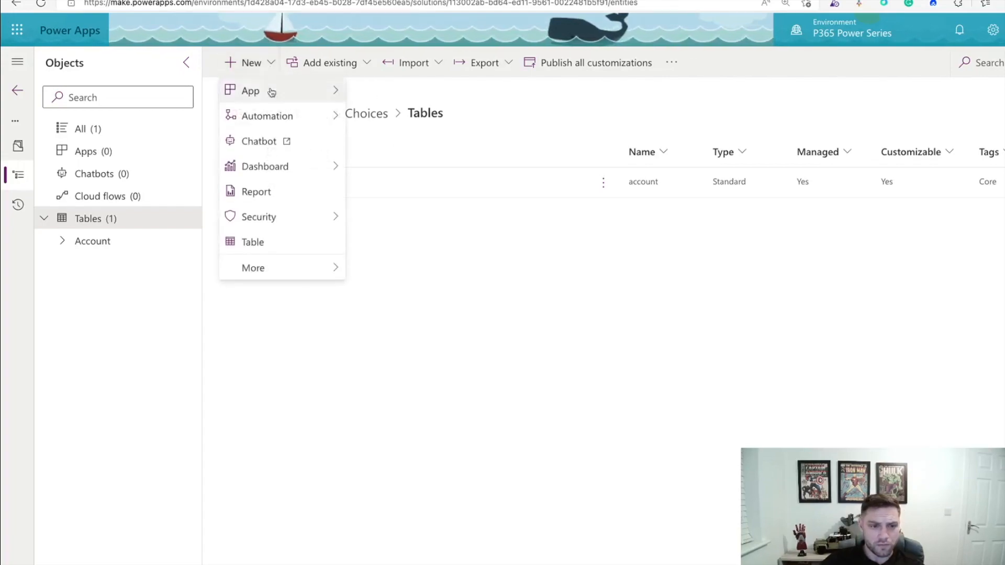
click(296, 241)
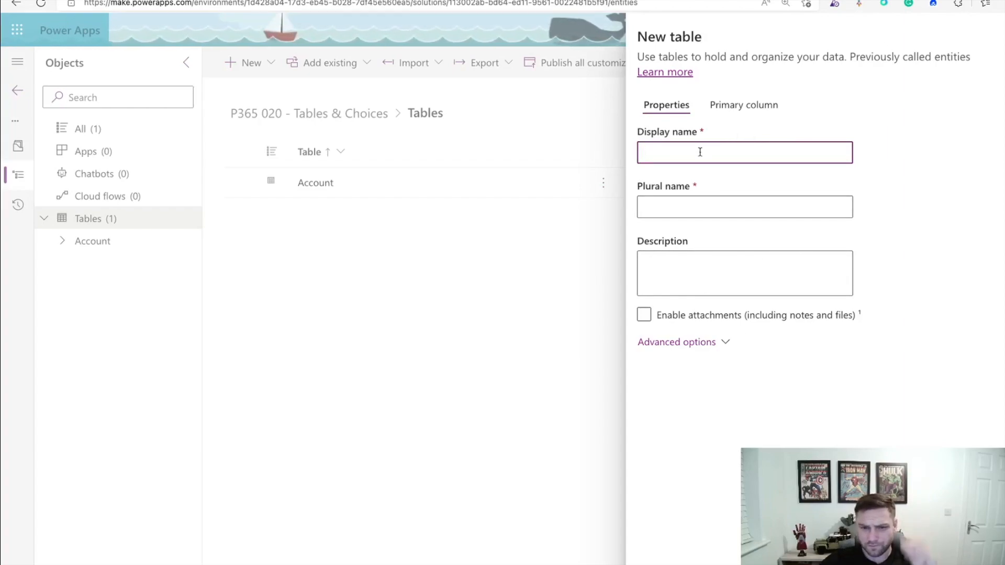
text(B)
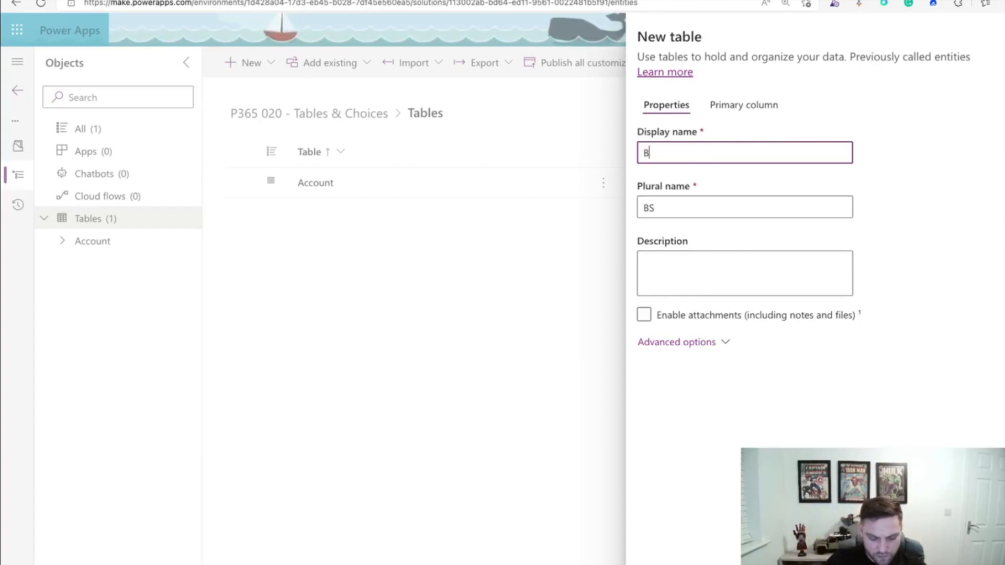
text(ookable R)
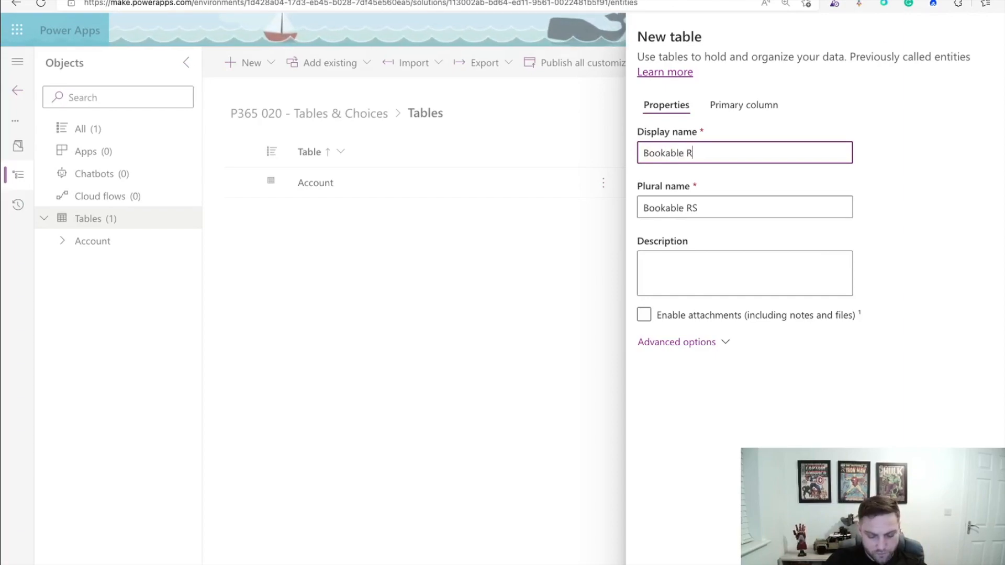
text(esource)
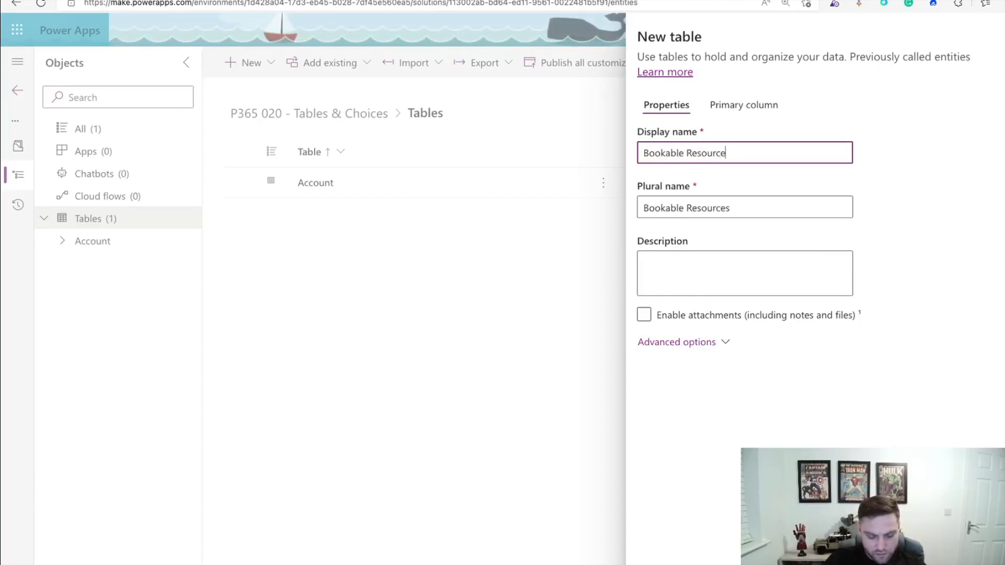
text( Booking)
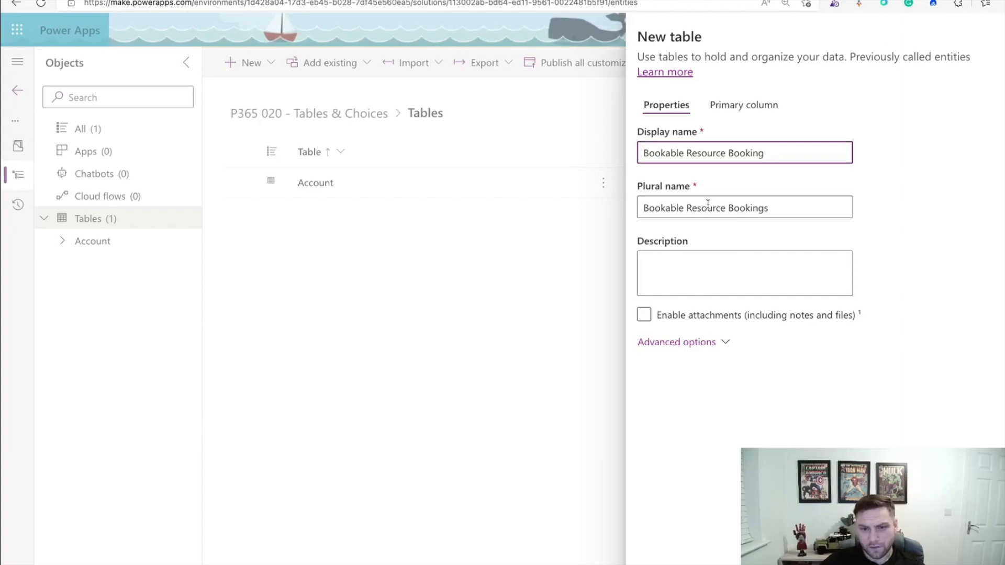
- Enter "Main entity for bookings" as the new table's description
click(692, 272)
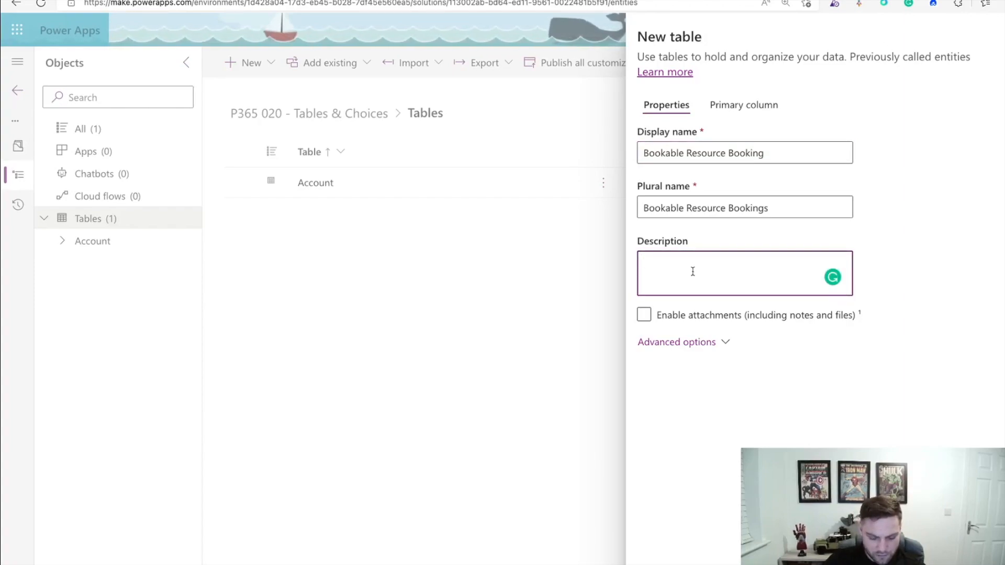
text(Main ent)
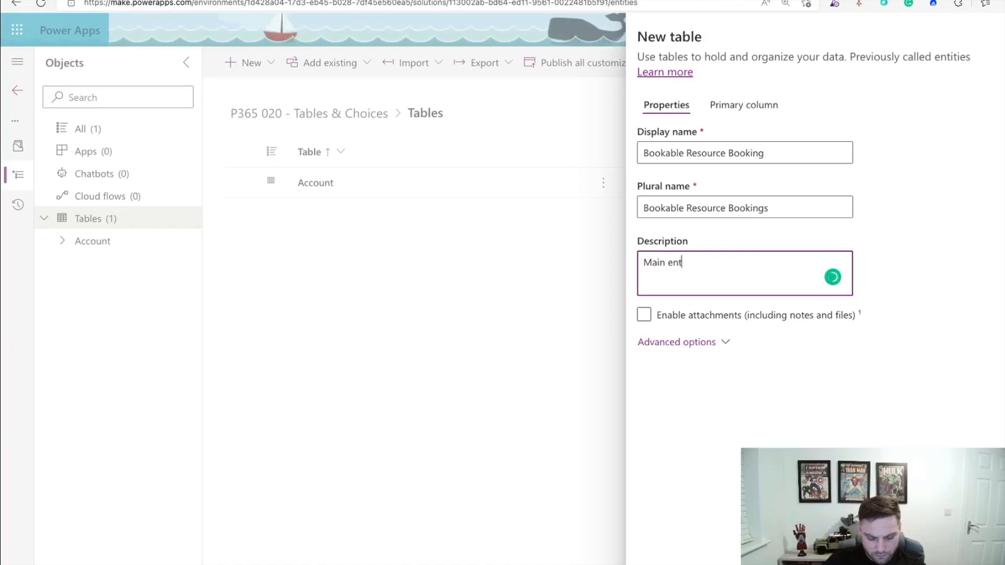
text(ity for bookings)
click(724, 359)
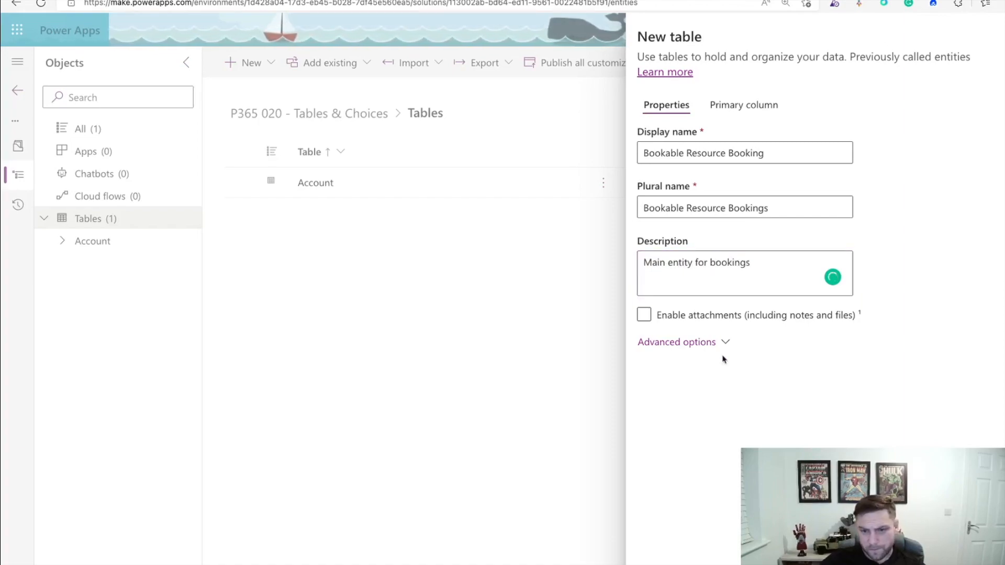
click(645, 315)
click(767, 319)
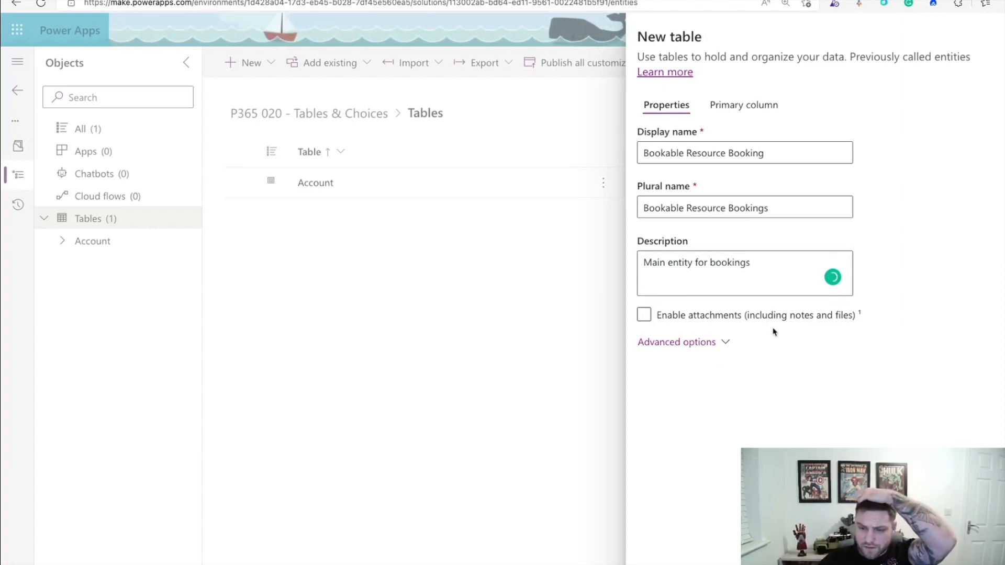
- Expand the new table's advanced options and change its schema name to all lowercase, "bookableresourcebooking" after the p365_ prefix
click(726, 344)
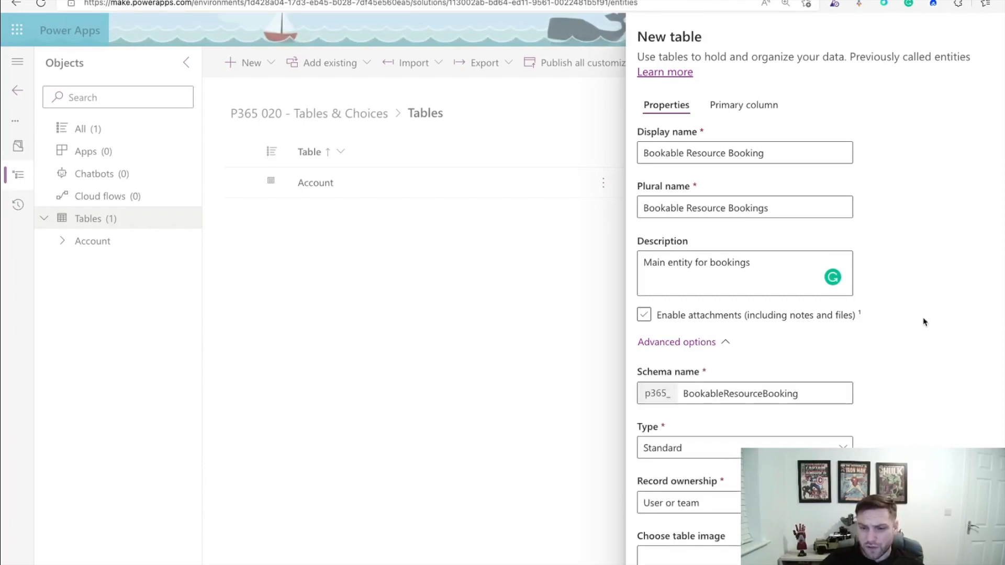
scroll(908, 292, down, 1)
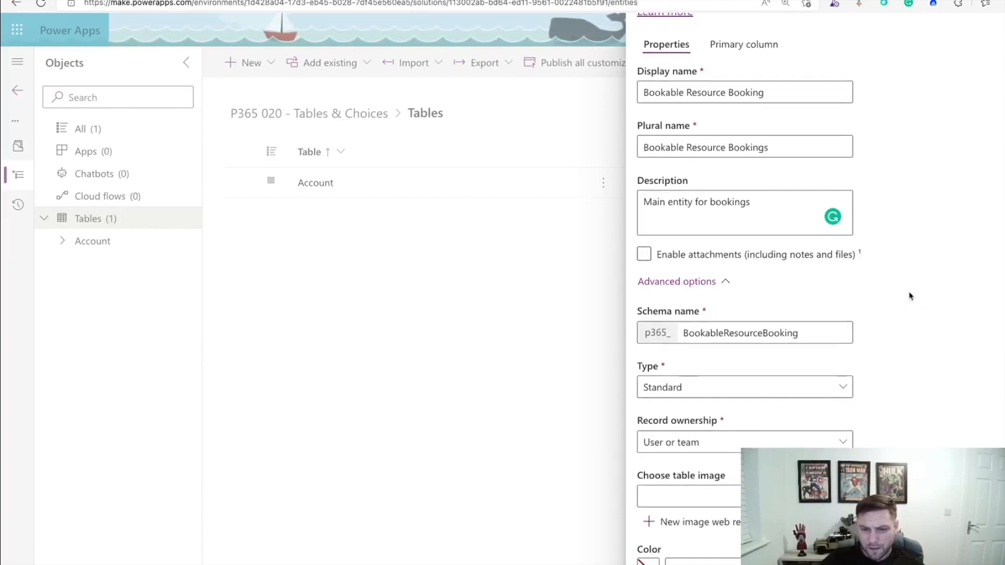
click(689, 335)
key(BackSpace)
text(b)
click(730, 333)
key(BackSpace)
text(r)
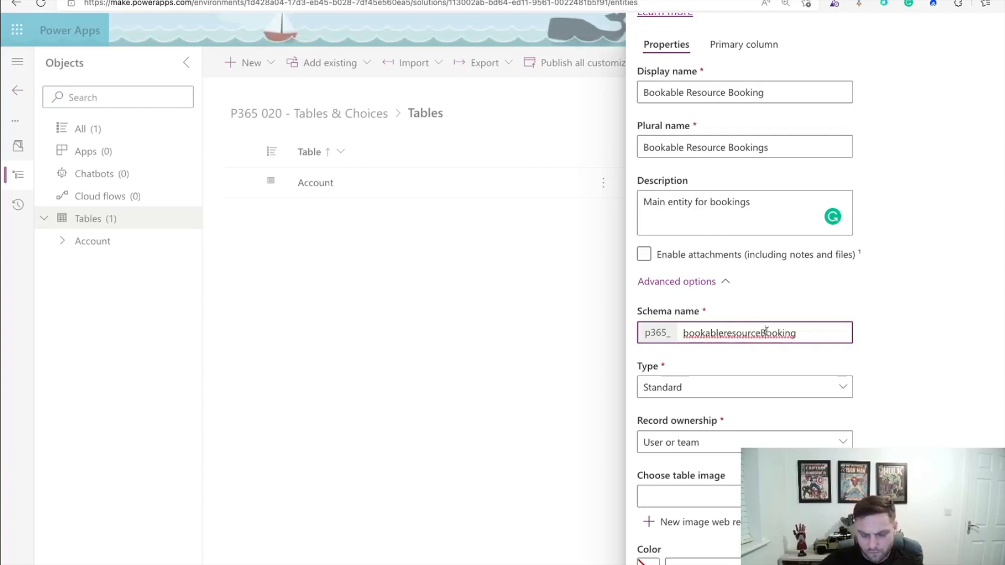
click(767, 331)
key(BackSpace)
text(b)
click(930, 357)
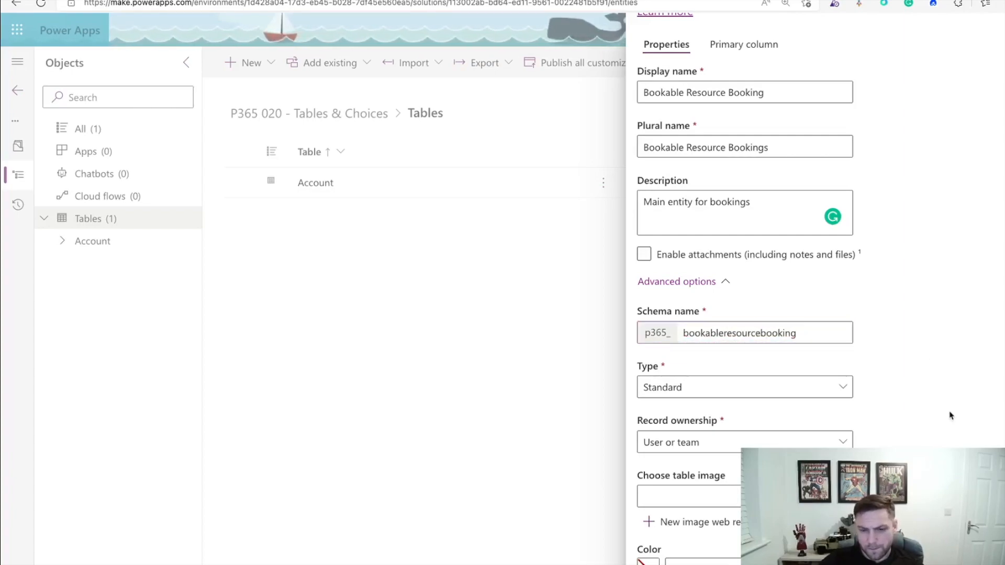
- Examine the type and record ownership choices and the remaining advanced options for the new table
scroll(890, 356, down, 3)
click(688, 251)
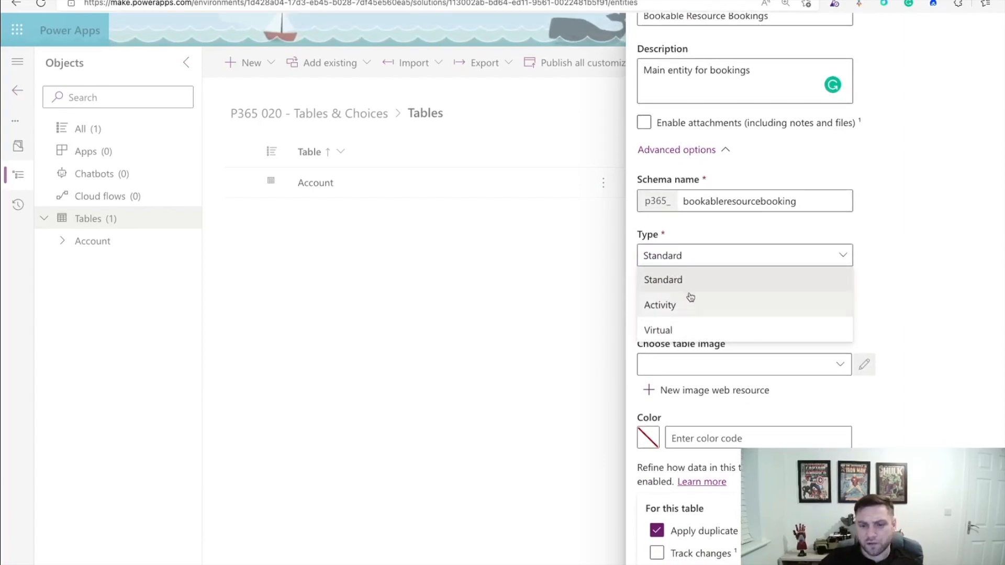
click(934, 234)
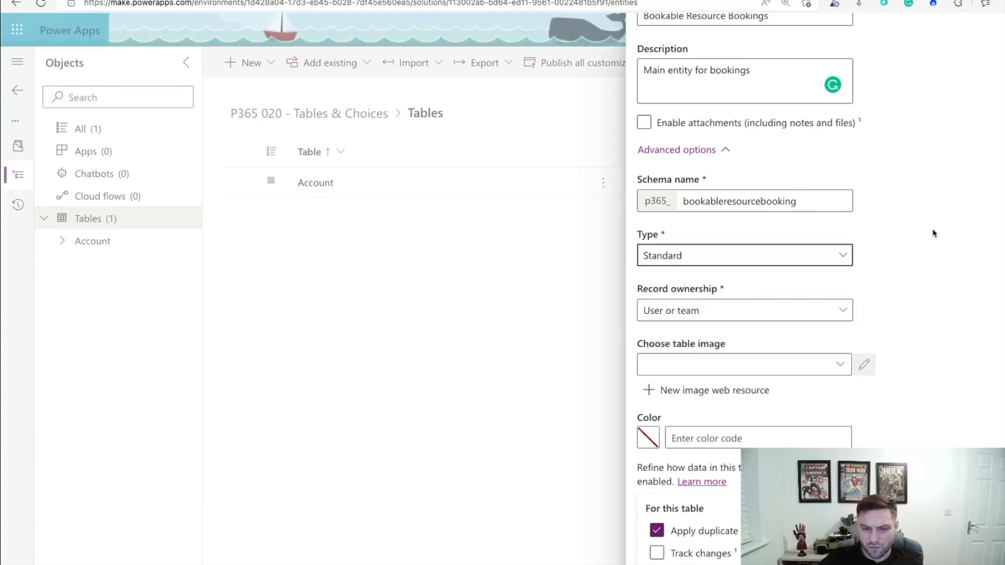
click(844, 313)
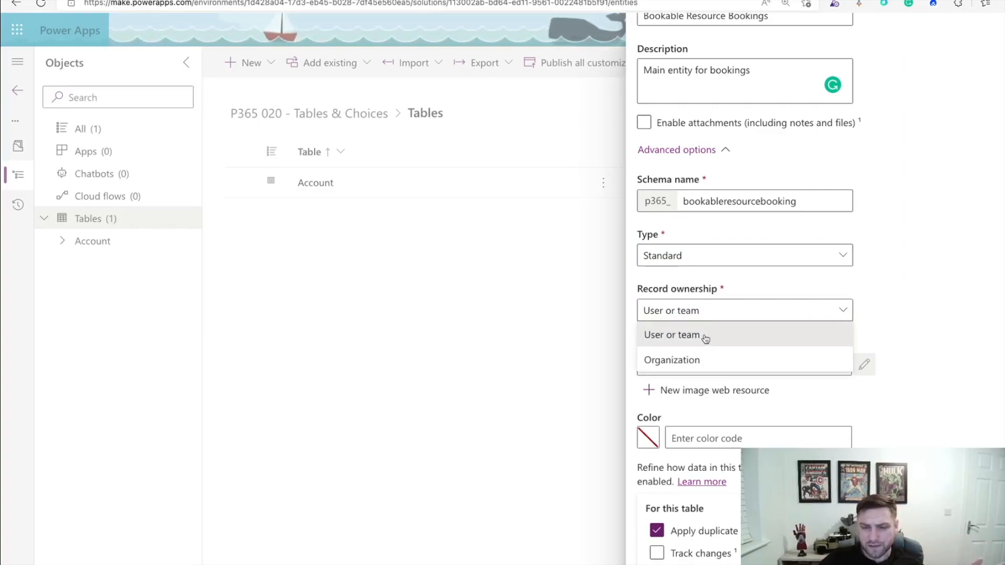
click(949, 330)
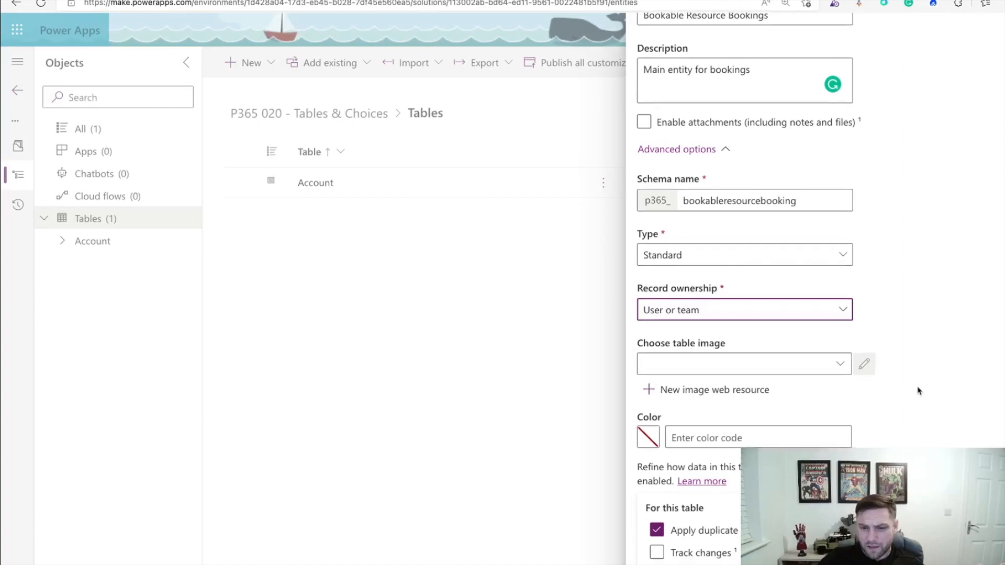
scroll(918, 391, down, 2)
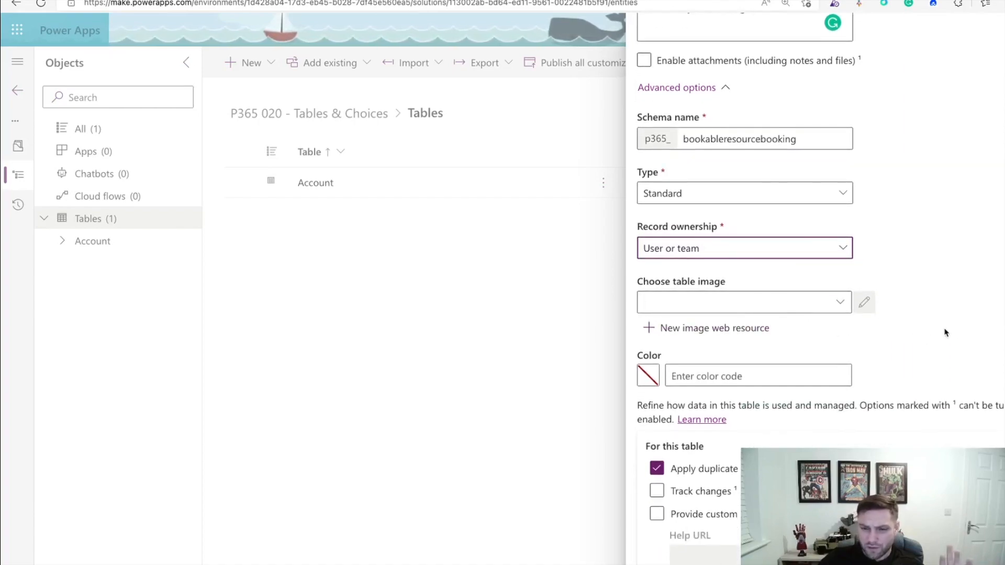
scroll(944, 332, down, 4)
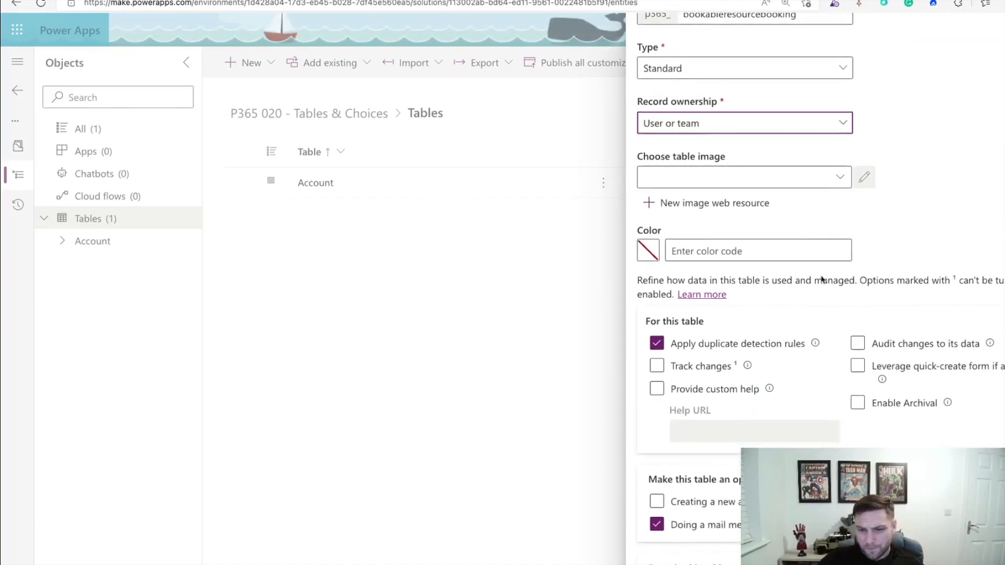
scroll(877, 220, down, 1)
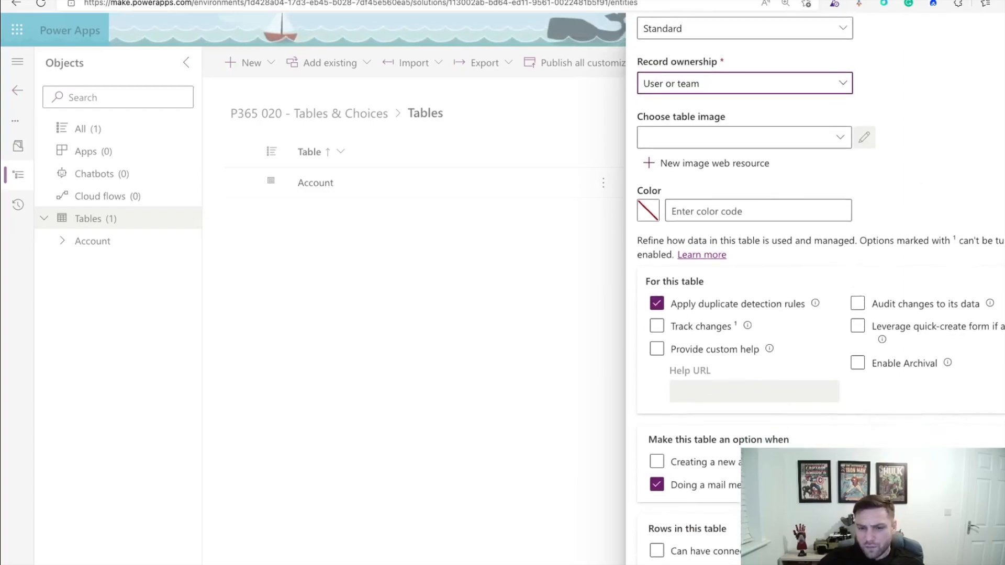
scroll(898, 329, down, 2)
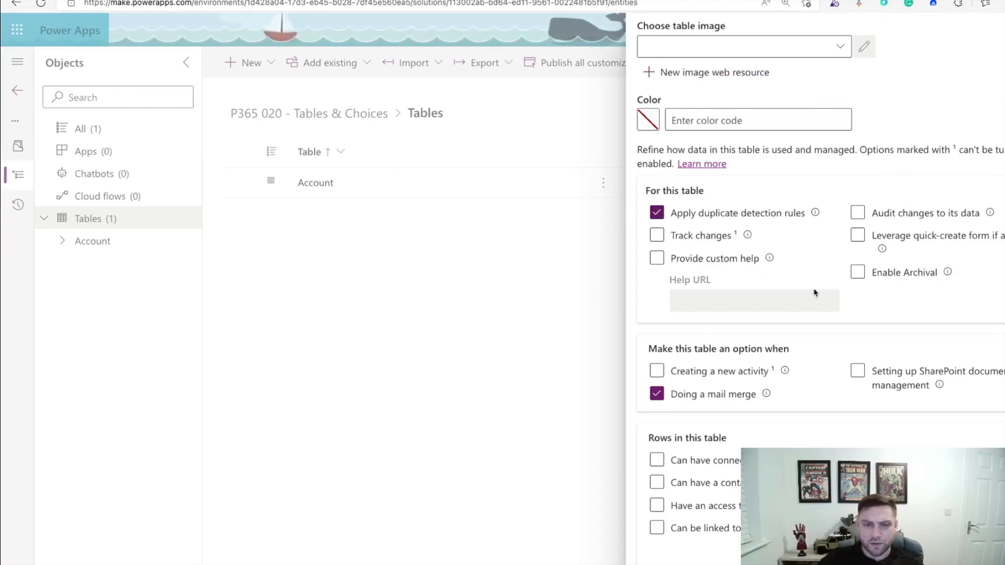
- Save the new table definition to create the Bookable Resource Booking table
scroll(814, 293, up, 10)
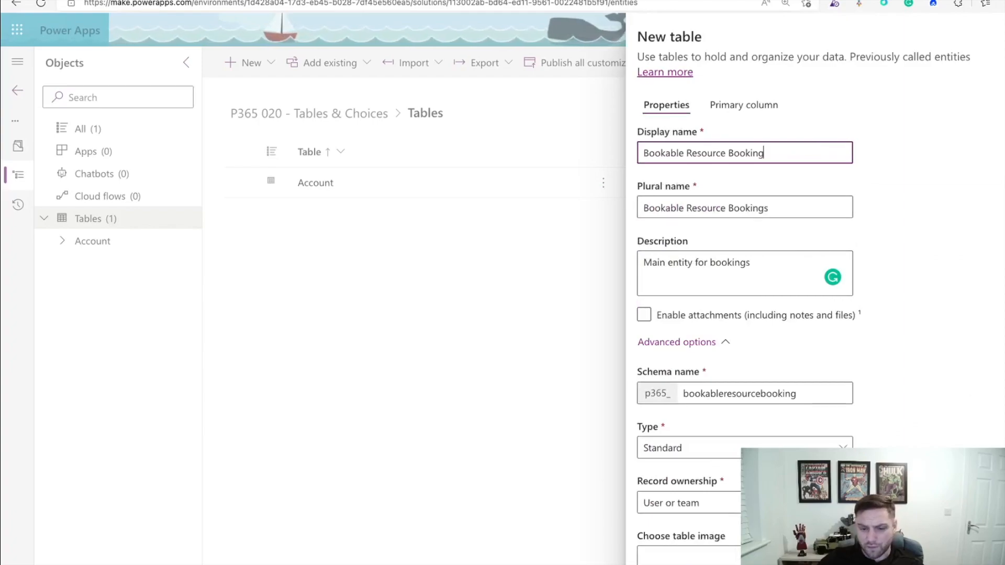
key(Return)
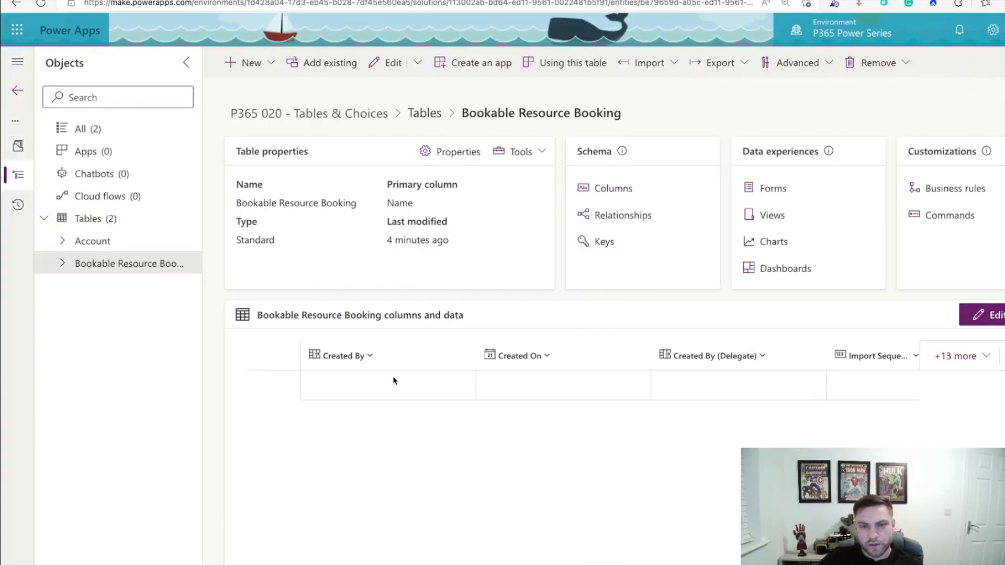
- Look through the Bookable Resource Booking table's forms, views and columns
click(773, 189)
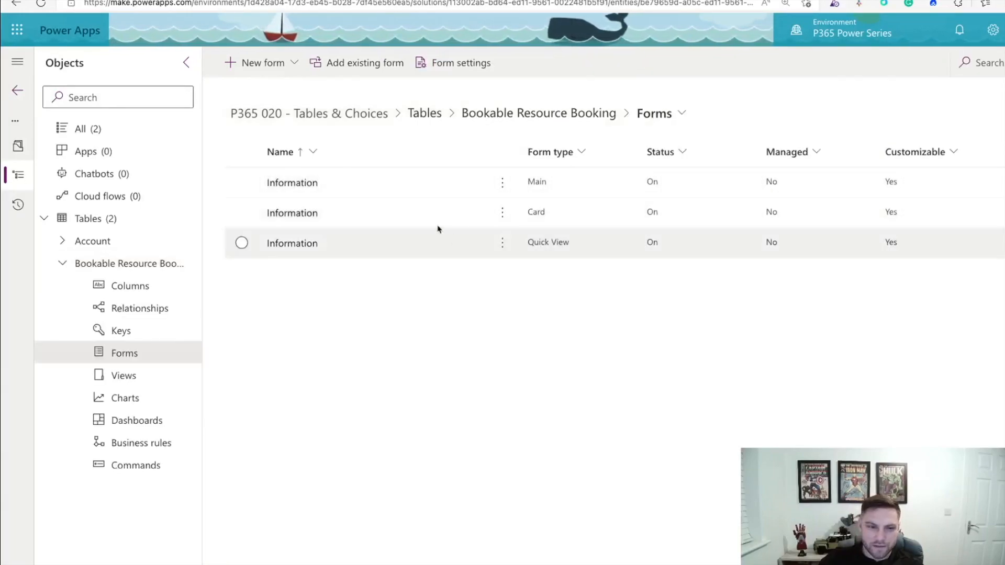
click(676, 114)
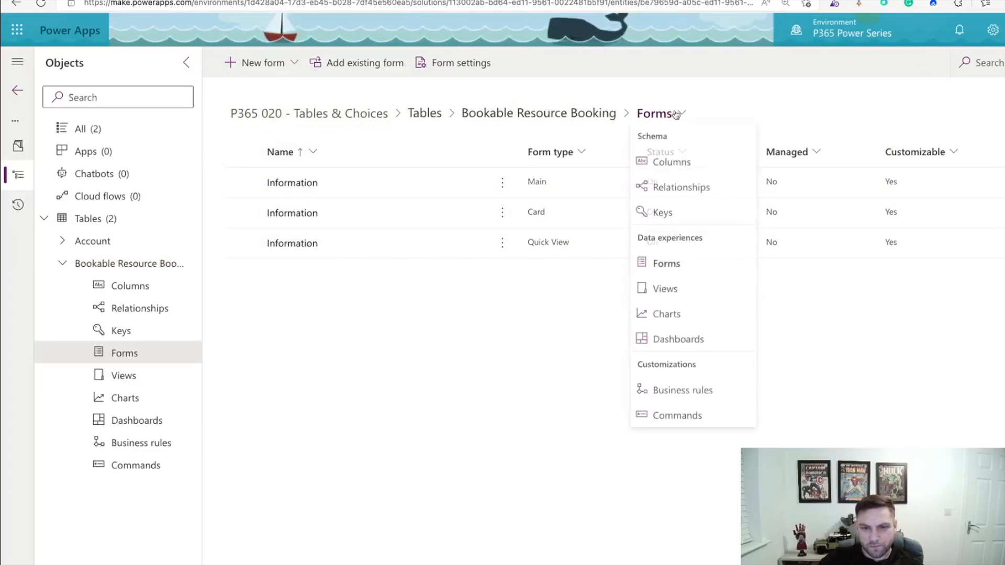
click(678, 290)
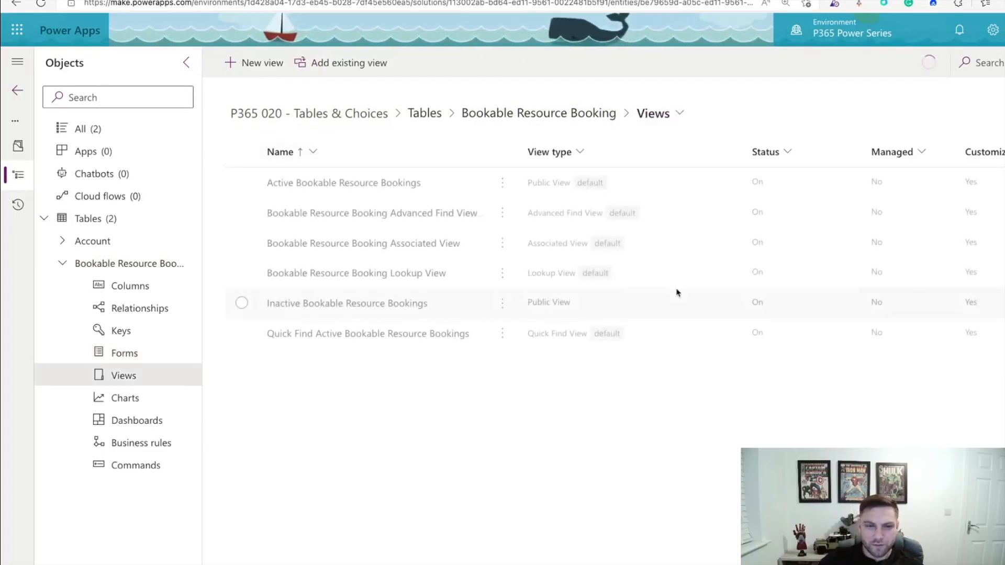
click(680, 115)
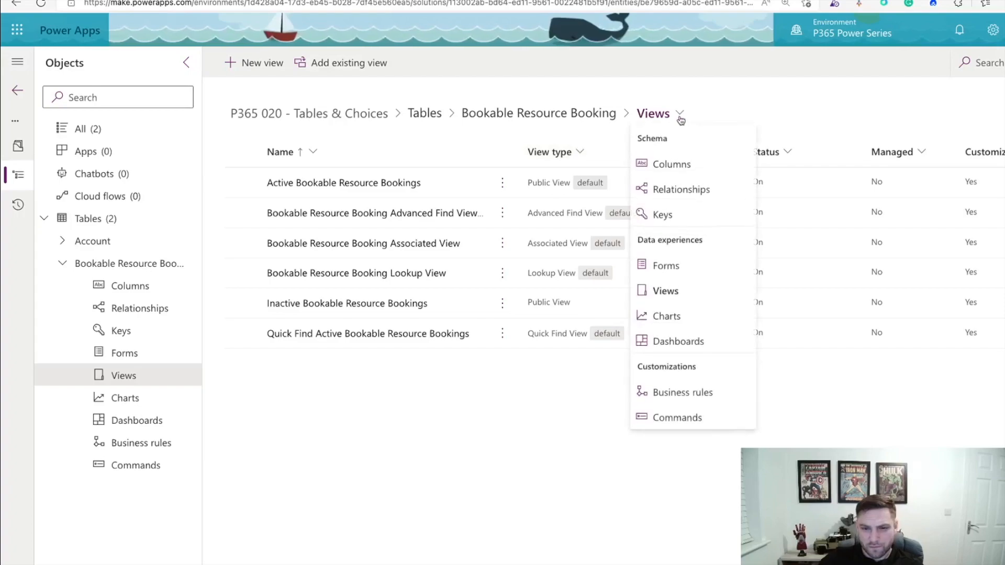
click(690, 169)
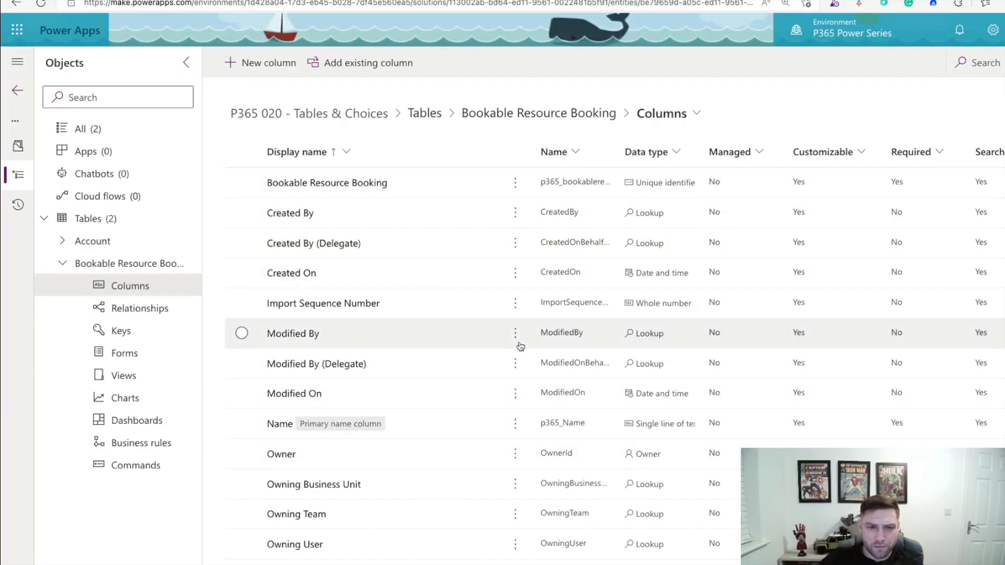
scroll(485, 280, down, 2)
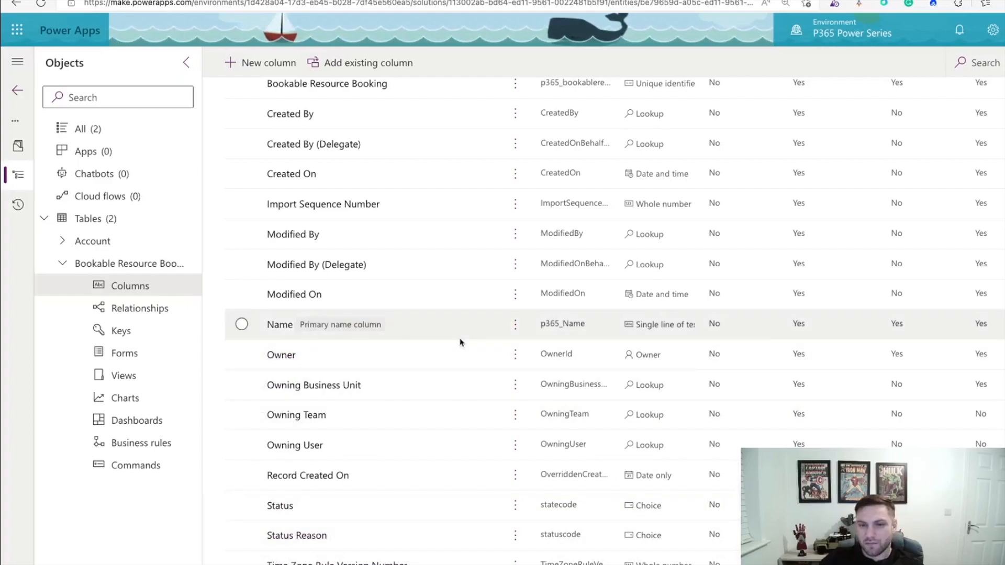
scroll(442, 314, up, 3)
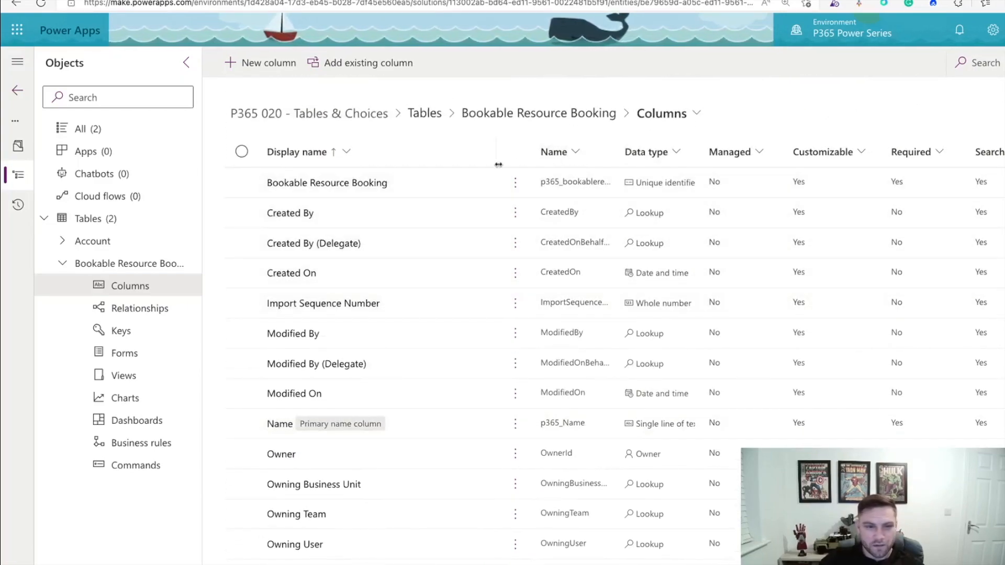
- Open the Bookable Resource Booking table's main Information form and change its display name to "BRB - Power Series"
click(697, 116)
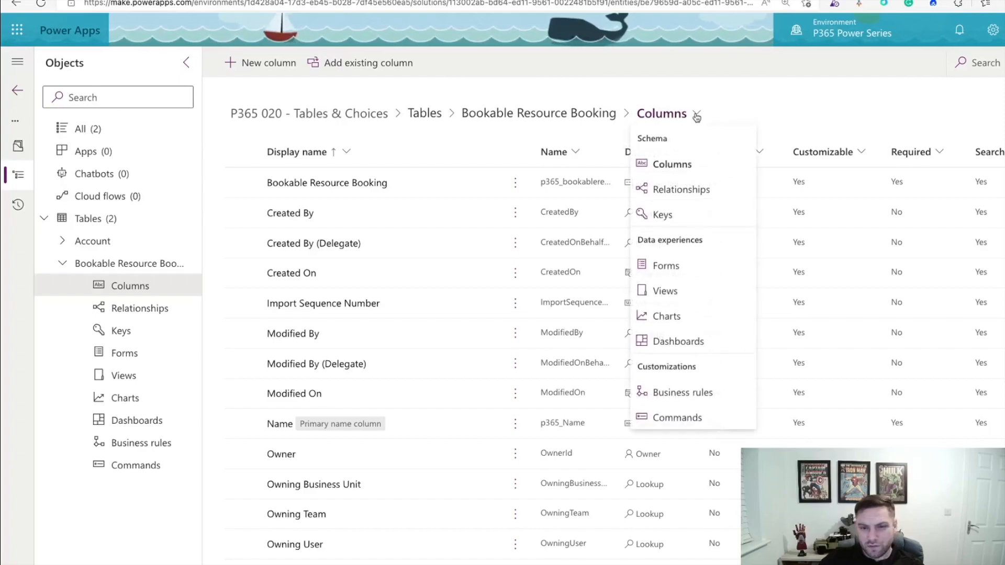
click(674, 268)
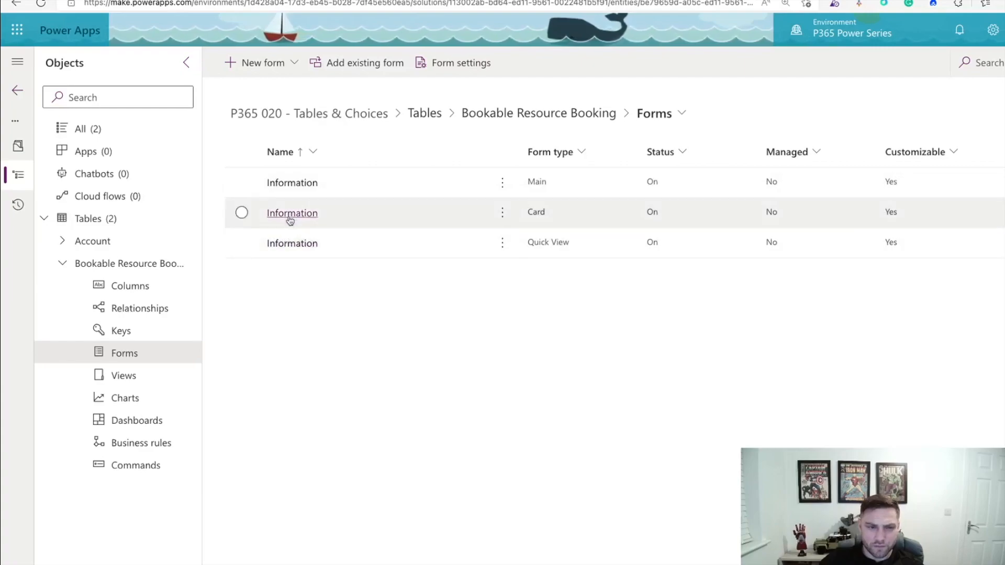
click(292, 183)
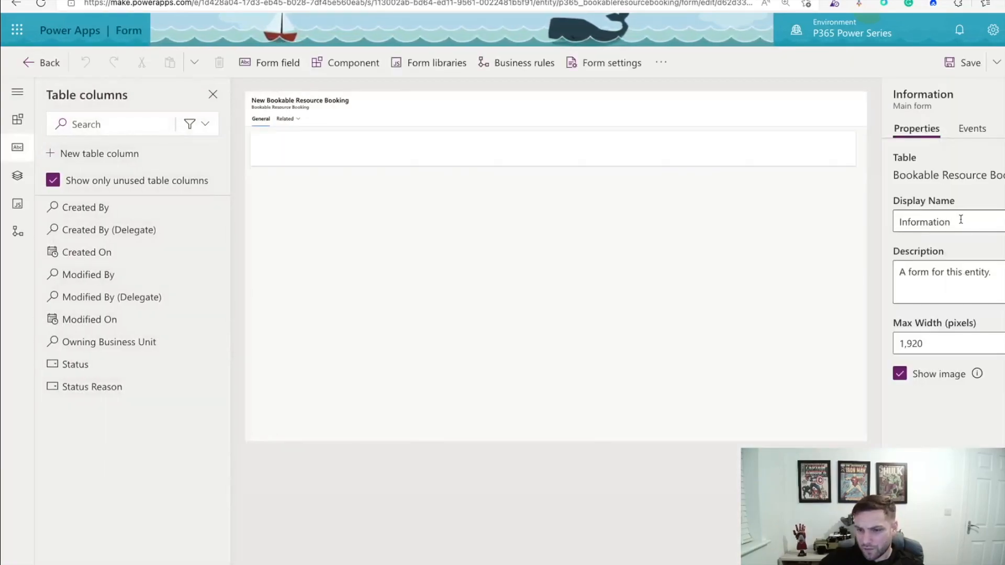
drag(961, 219, 896, 218)
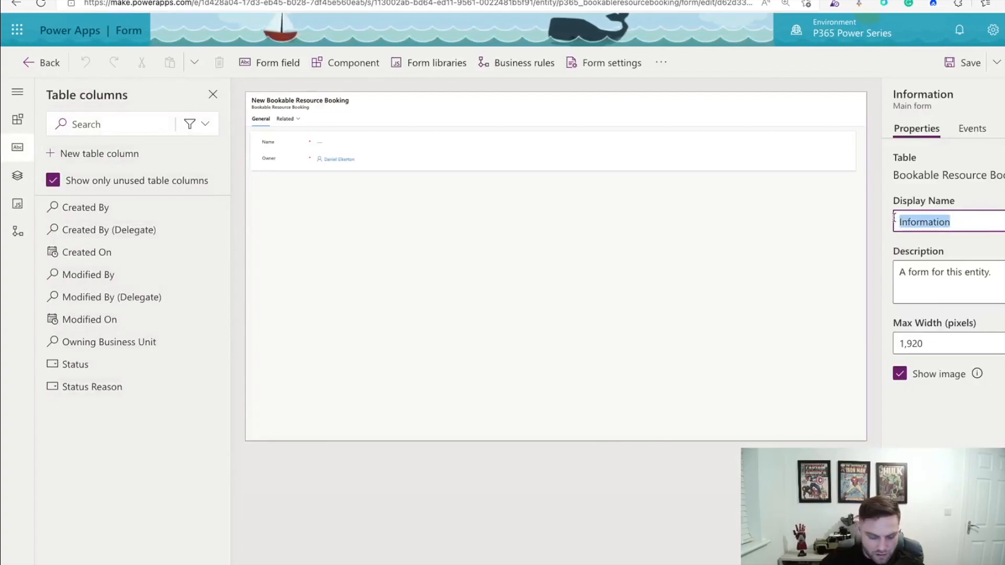
text(BRB - )
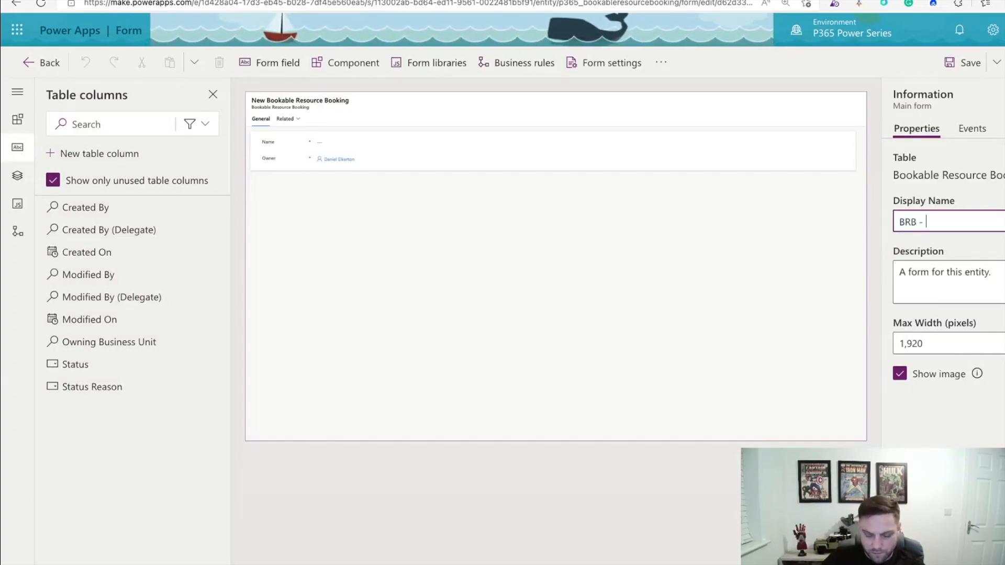
text(Power Serie)
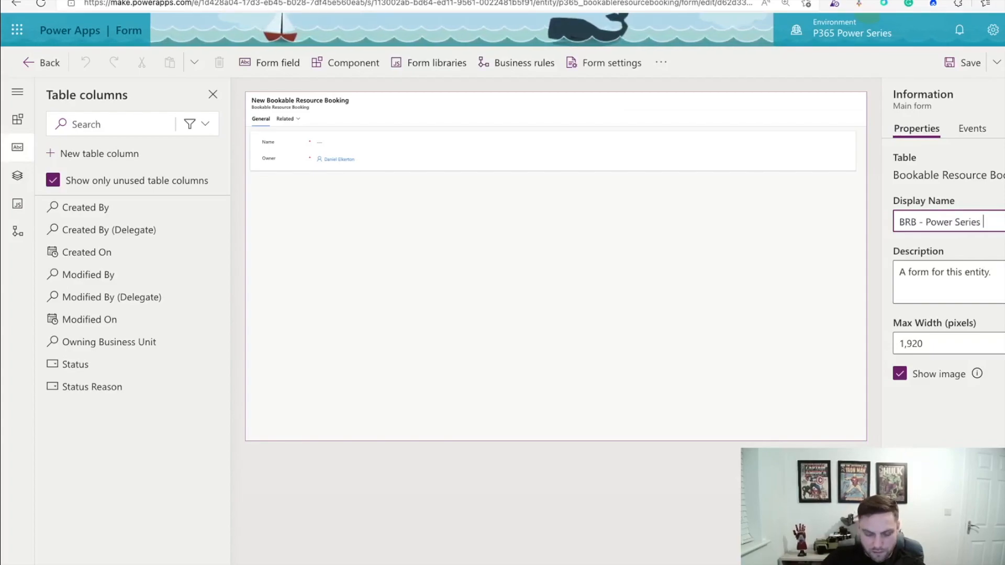
text(s)
- Replace the main form's description with "Main form." and save the form
click(991, 272)
drag(991, 272, 897, 275)
text(Main form.)
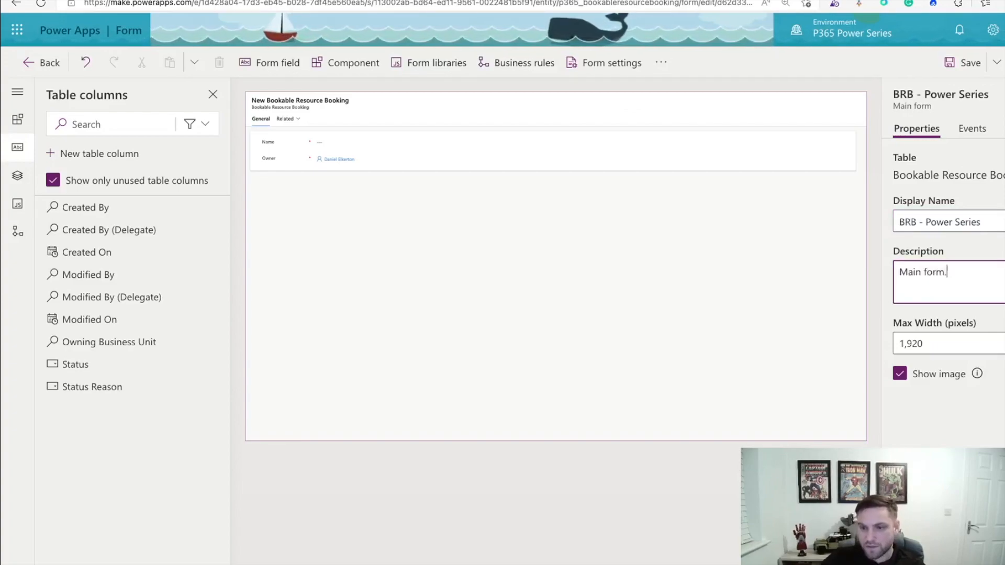
click(687, 399)
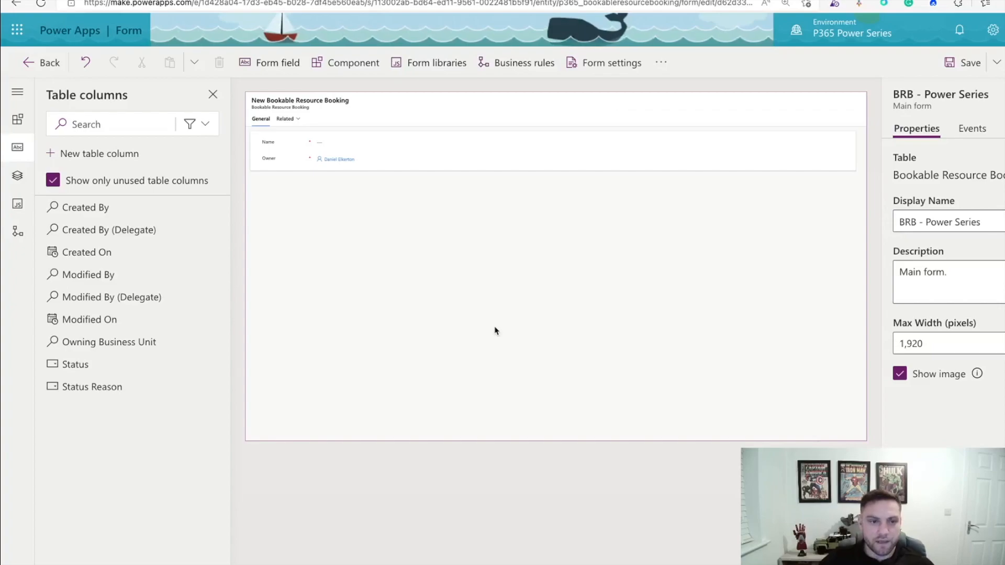
click(505, 308)
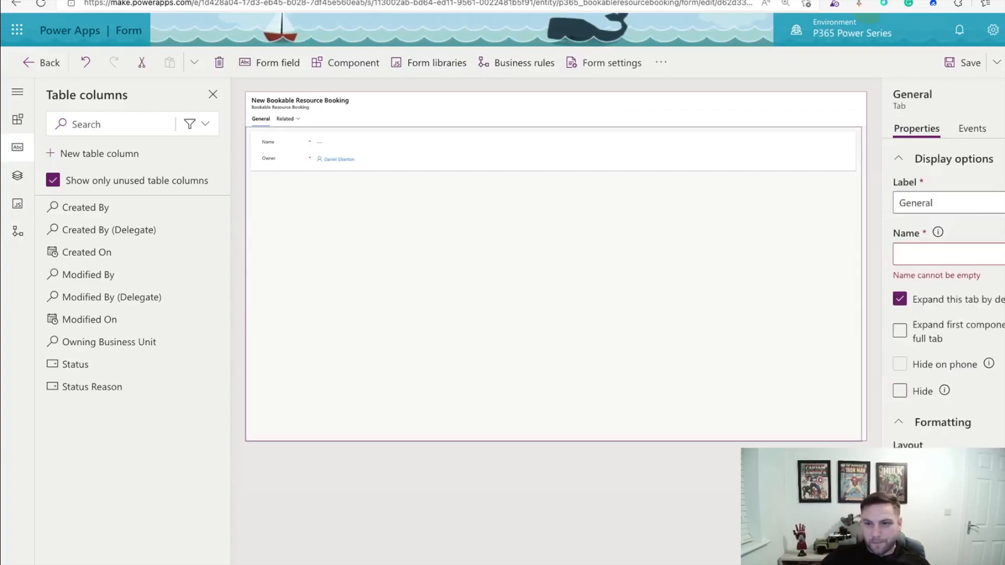
click(963, 63)
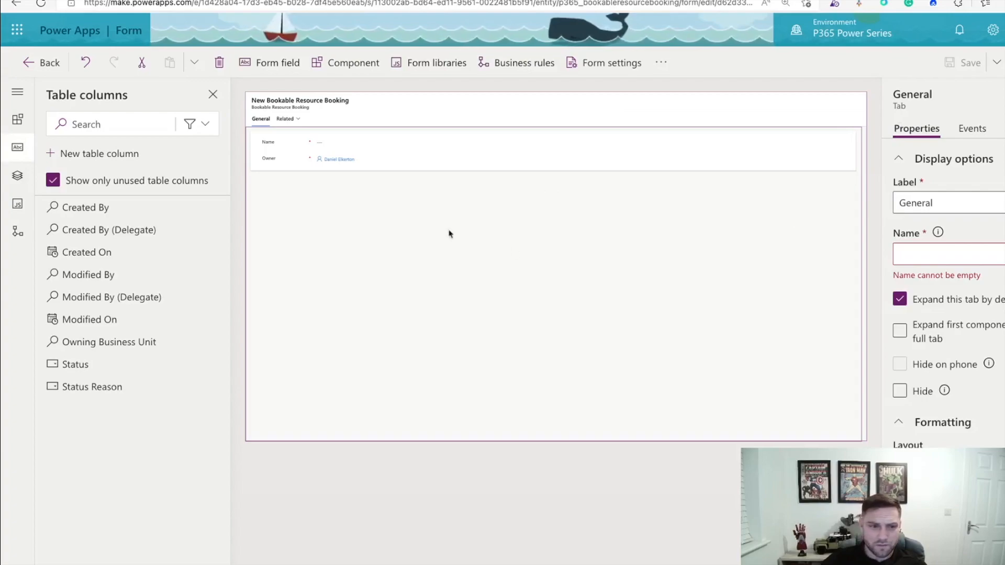
mouse_move(145, 256)
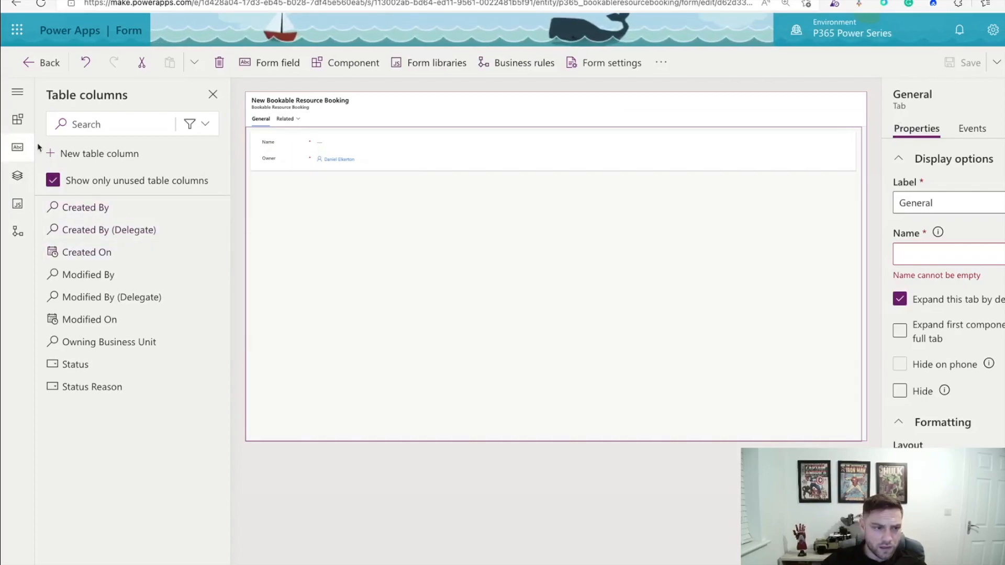
click(89, 155)
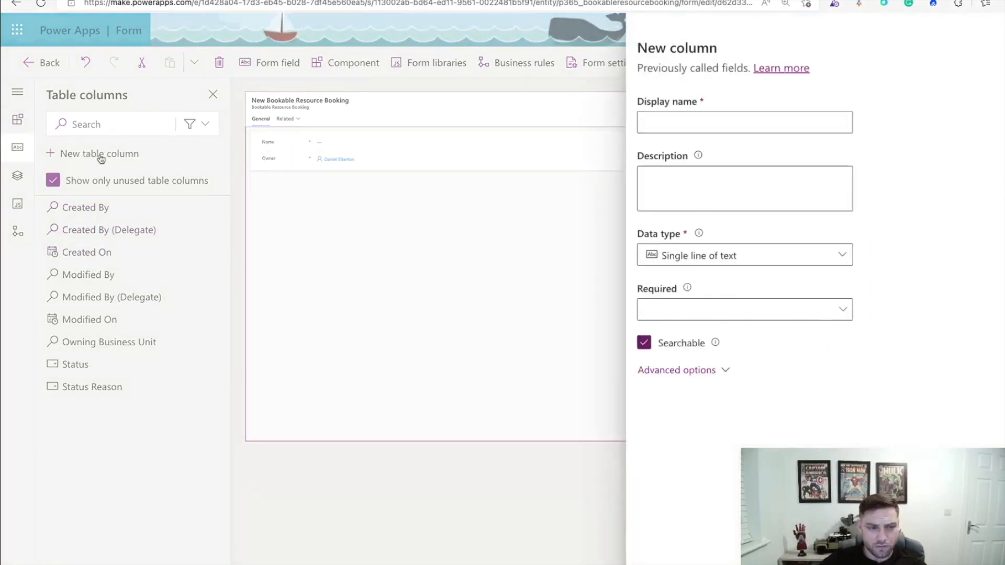
click(851, 267)
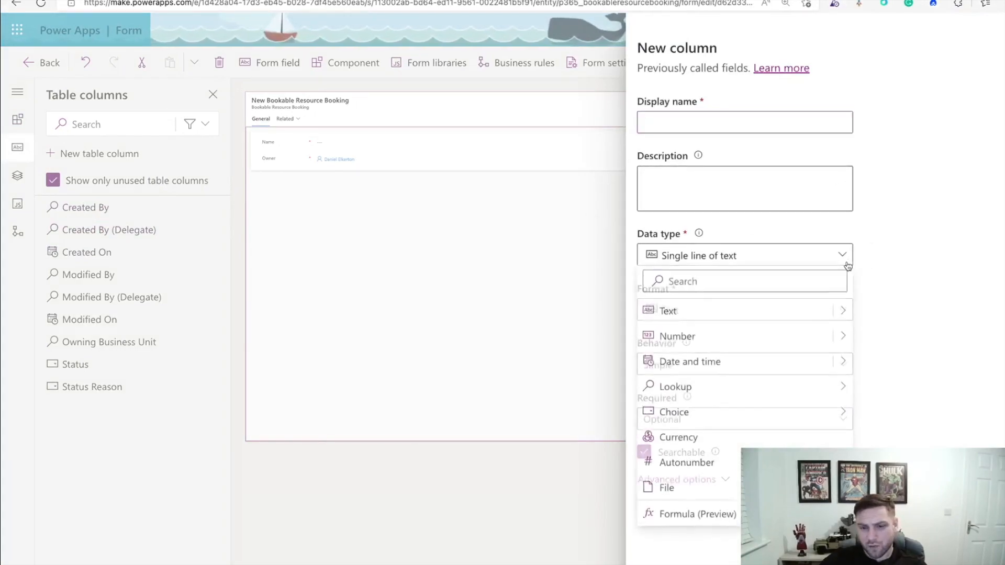
mouse_move(700, 392)
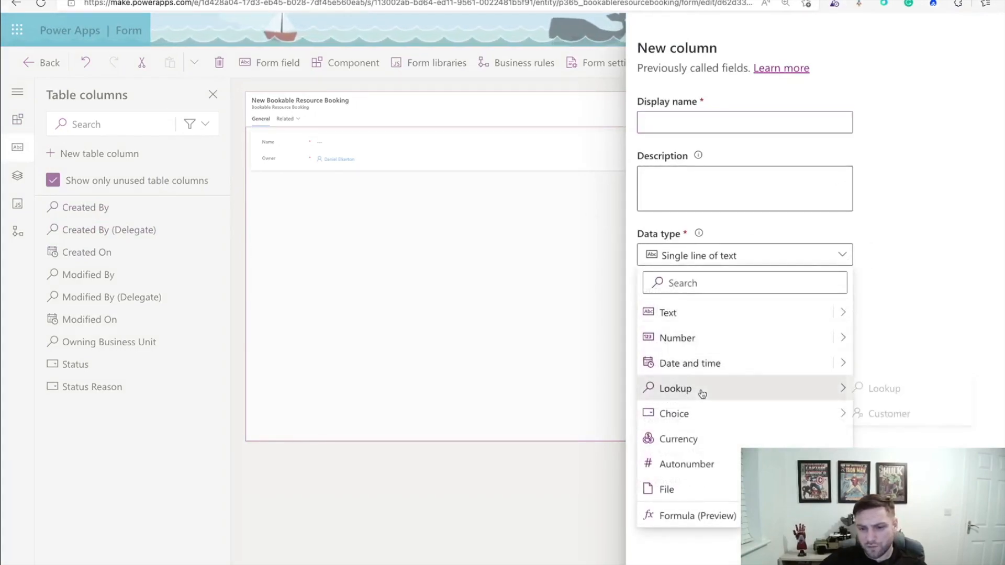
click(903, 389)
click(842, 396)
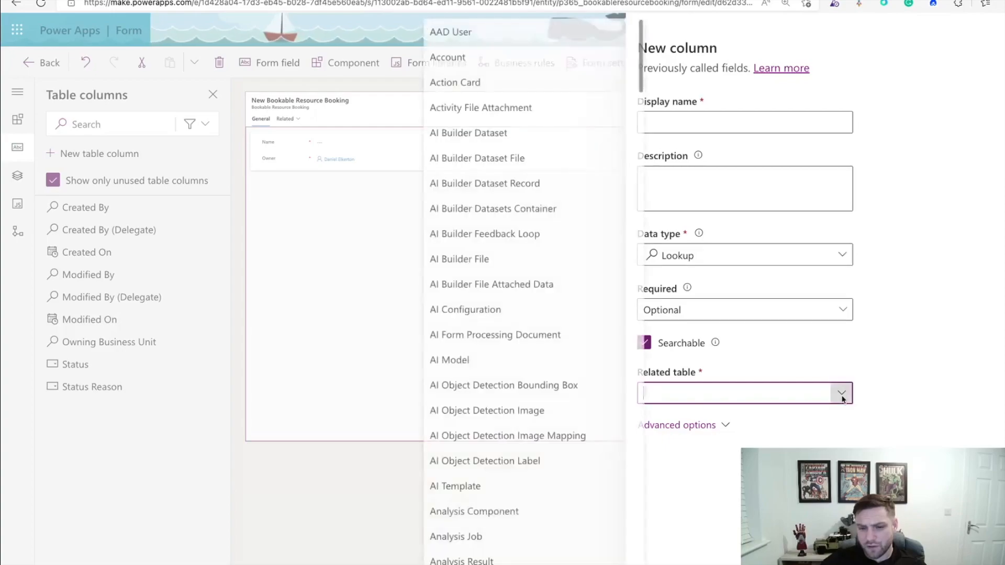
scroll(505, 349, down, 10)
scroll(505, 350, down, 12)
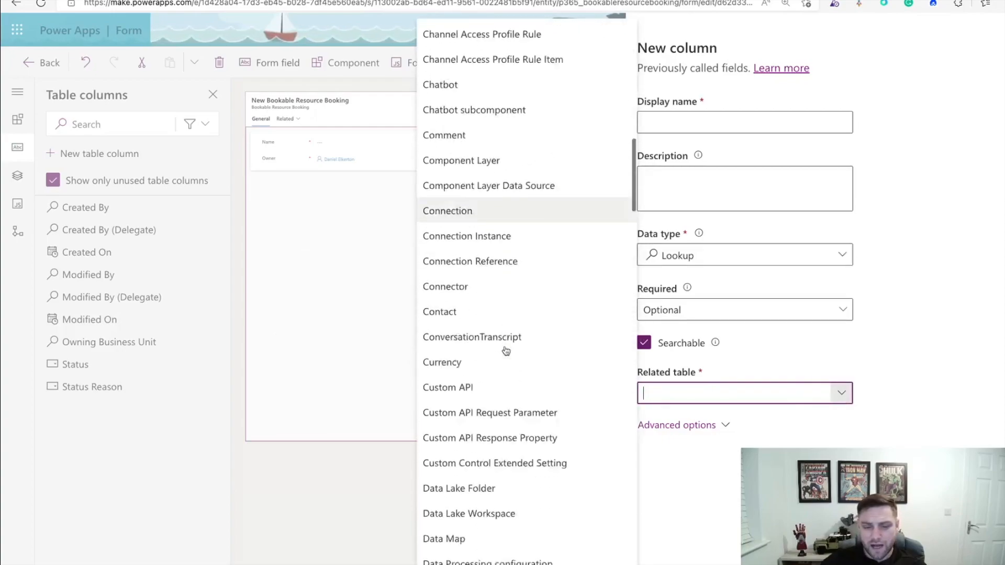
scroll(510, 346, up, 20)
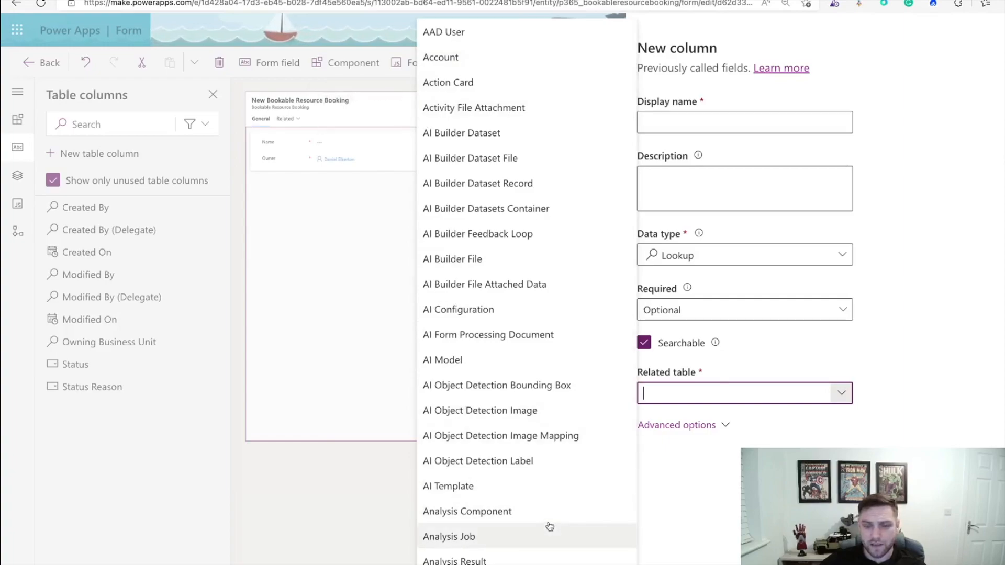
click(942, 135)
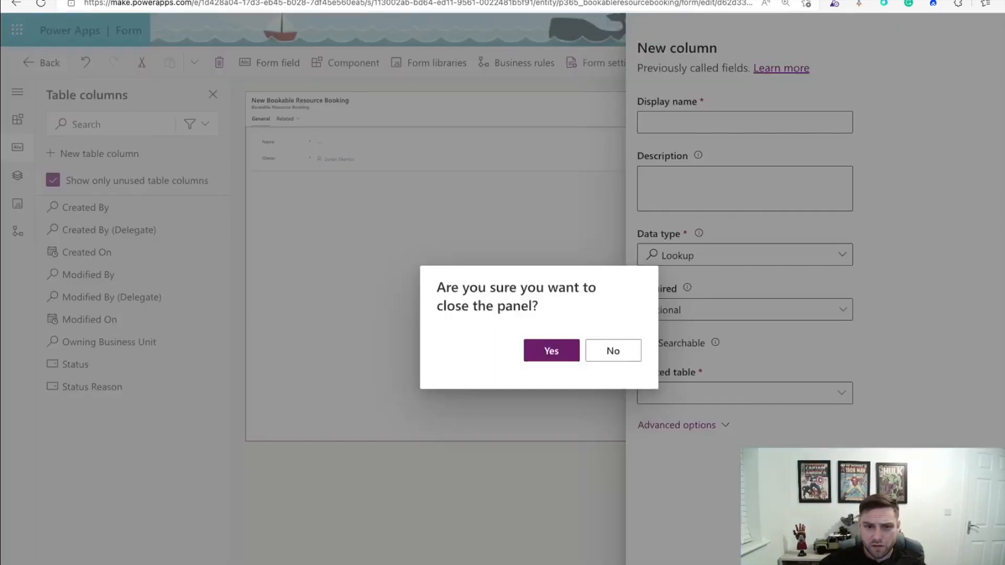
click(530, 322)
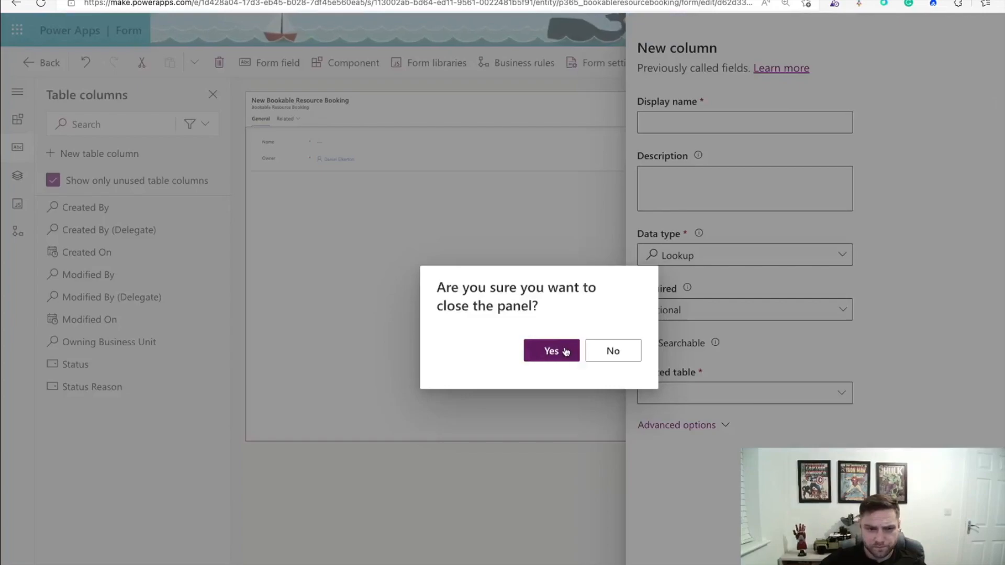
click(567, 352)
- Leave the form editor and start a new table in the solution with both display name and plural name "Booking Status"
click(45, 63)
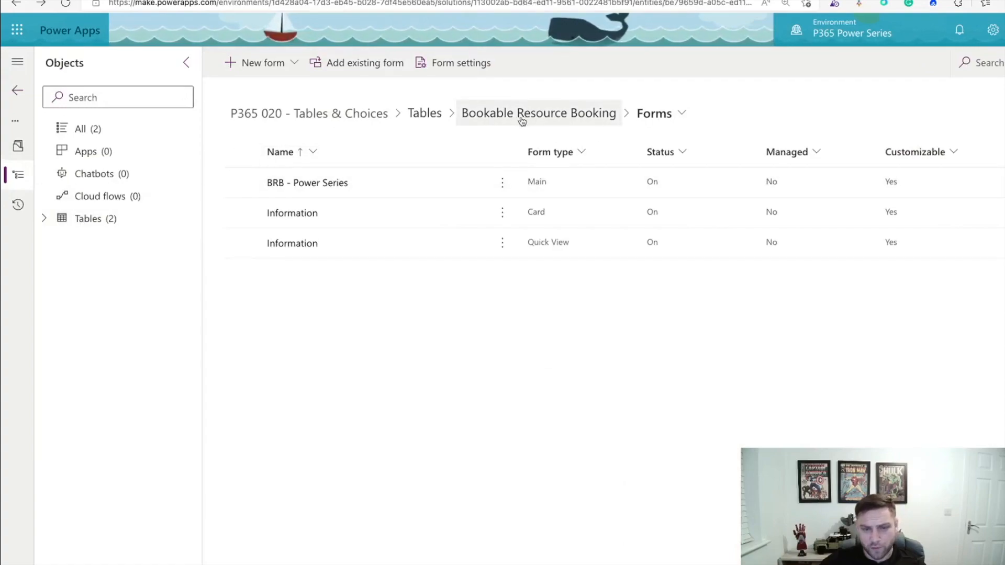
click(427, 113)
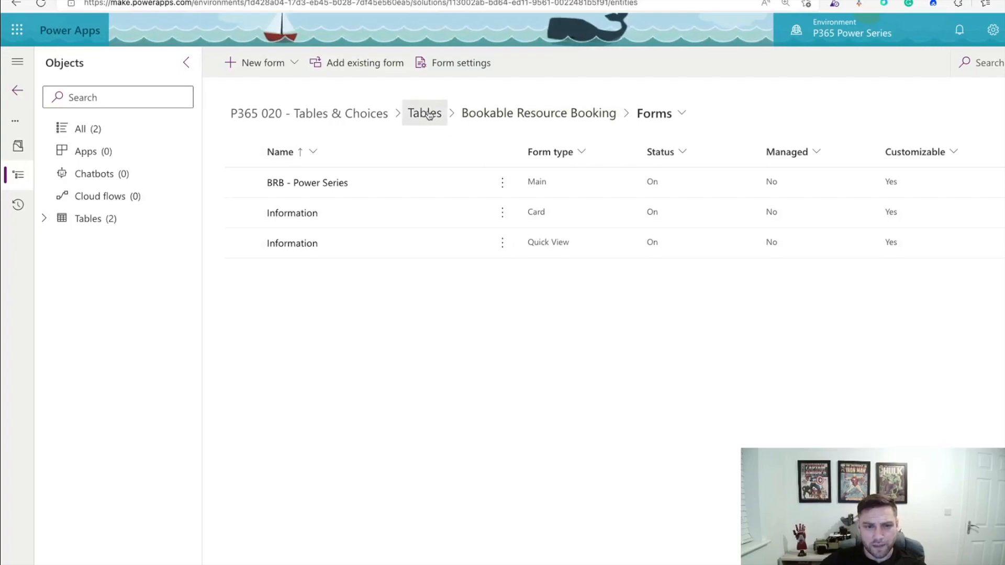
click(276, 70)
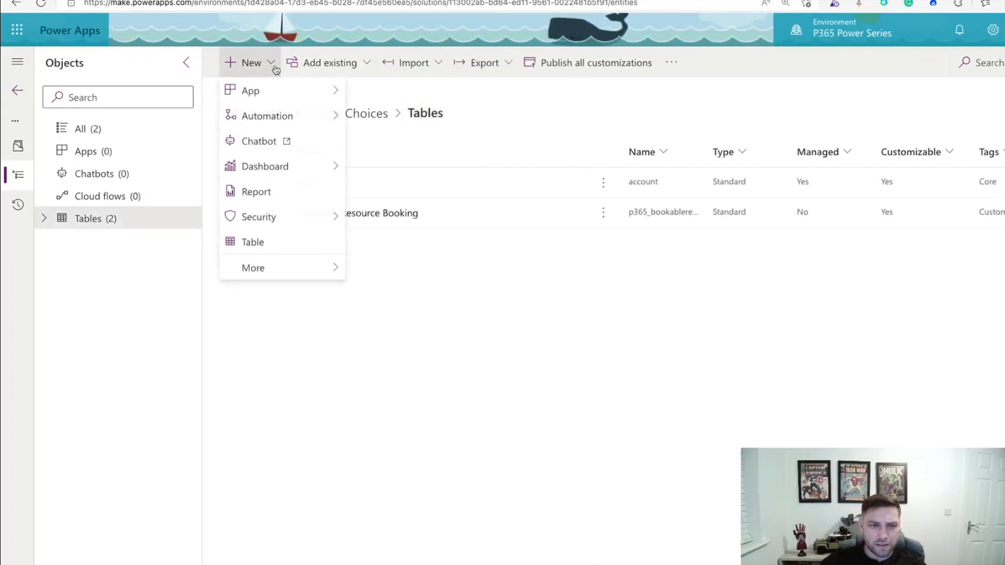
click(256, 241)
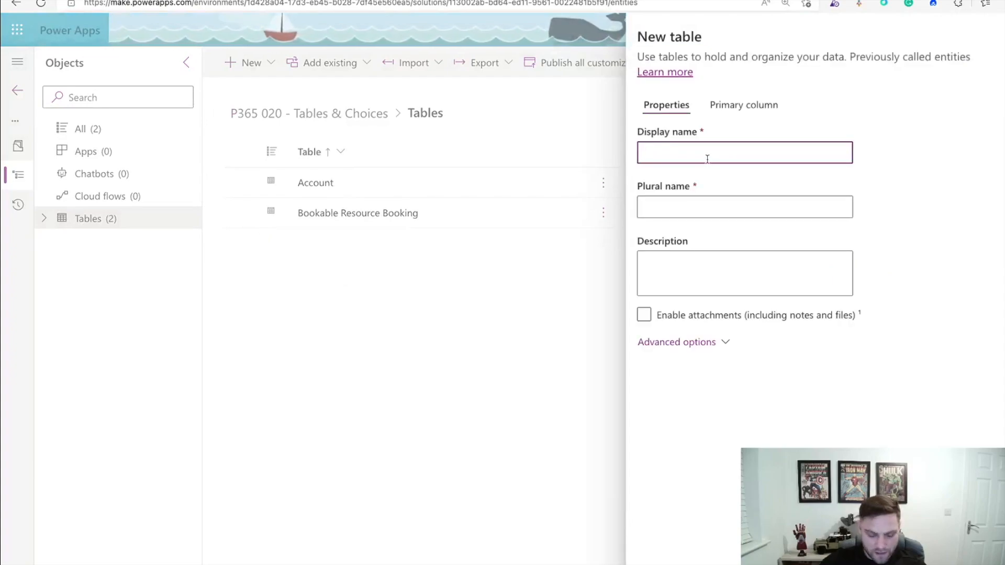
text(Booking)
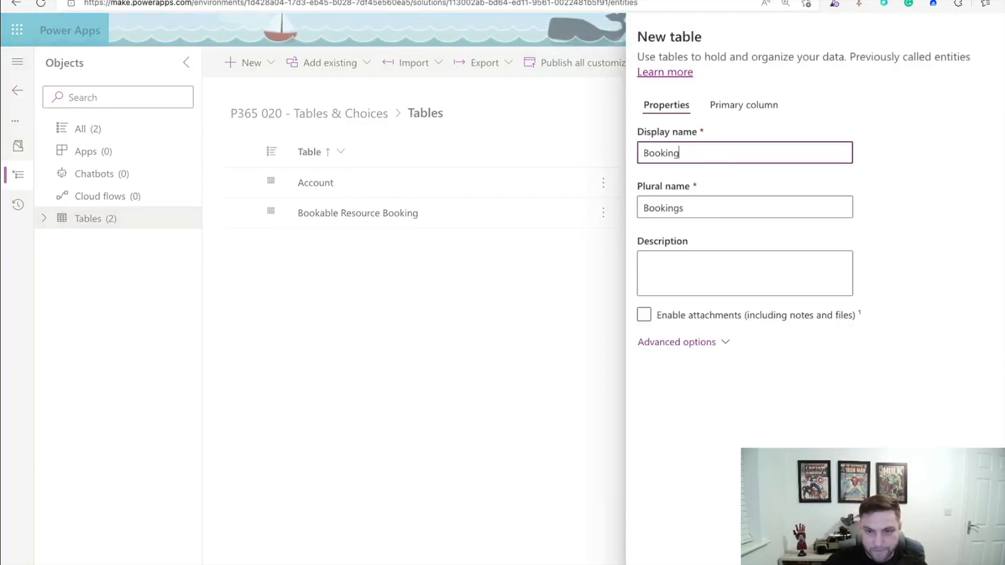
text( Status)
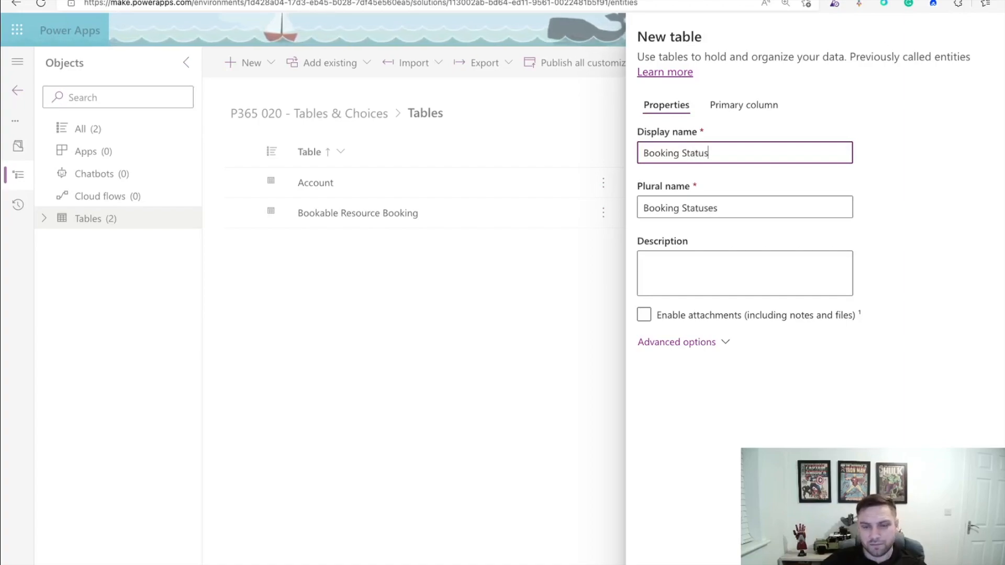
click(718, 210)
key(BackSpace)
key(BackSpace)
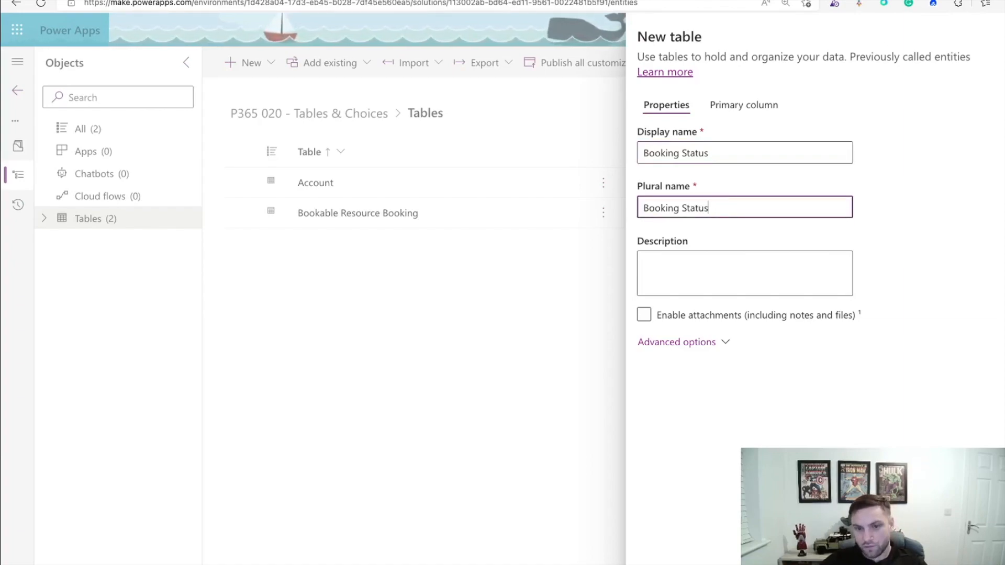
key(Tab)
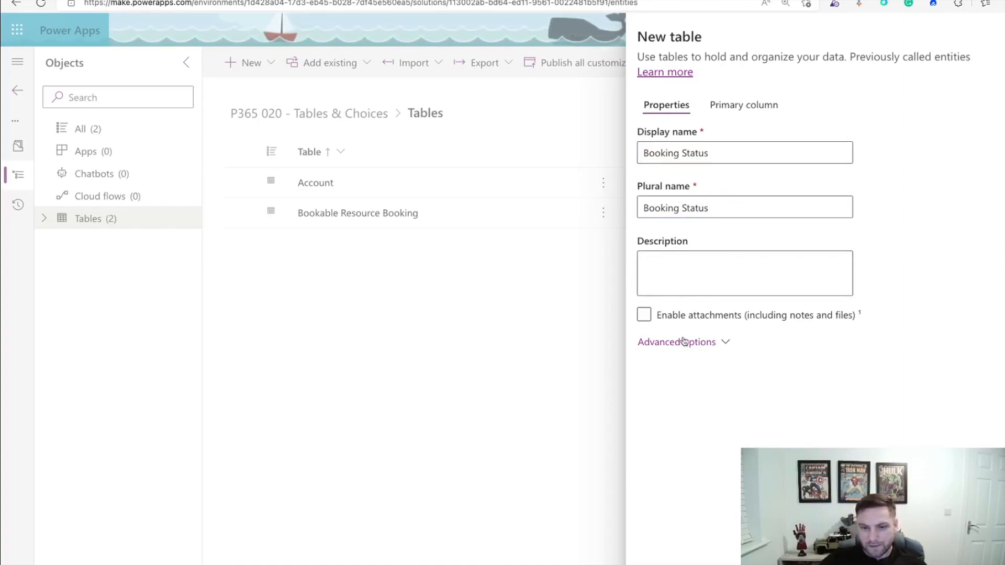
- Describe the new Booking Status table as "This is used for bookable resource booking"
click(714, 253)
text(This is)
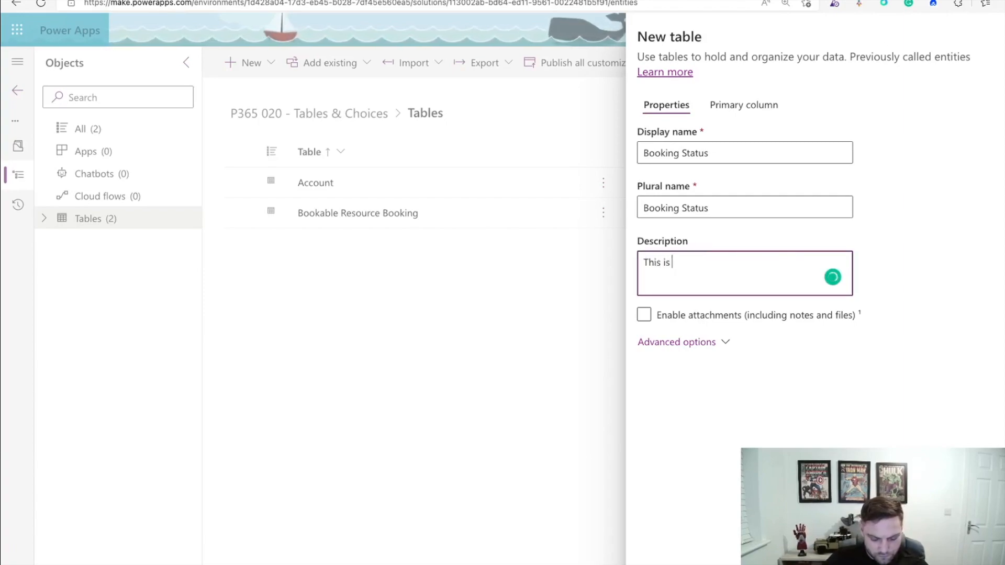
text( used for bookable resource booking)
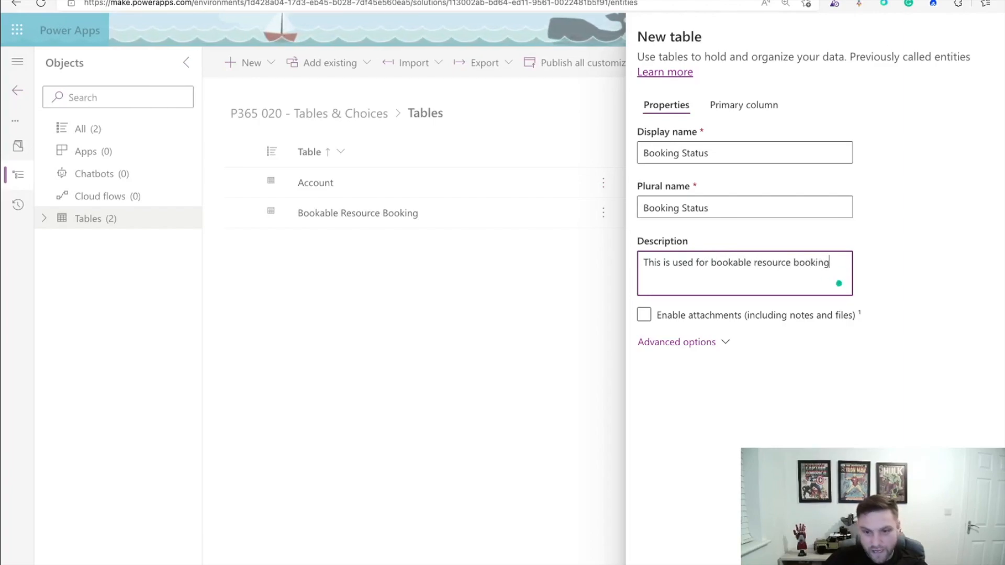
click(752, 422)
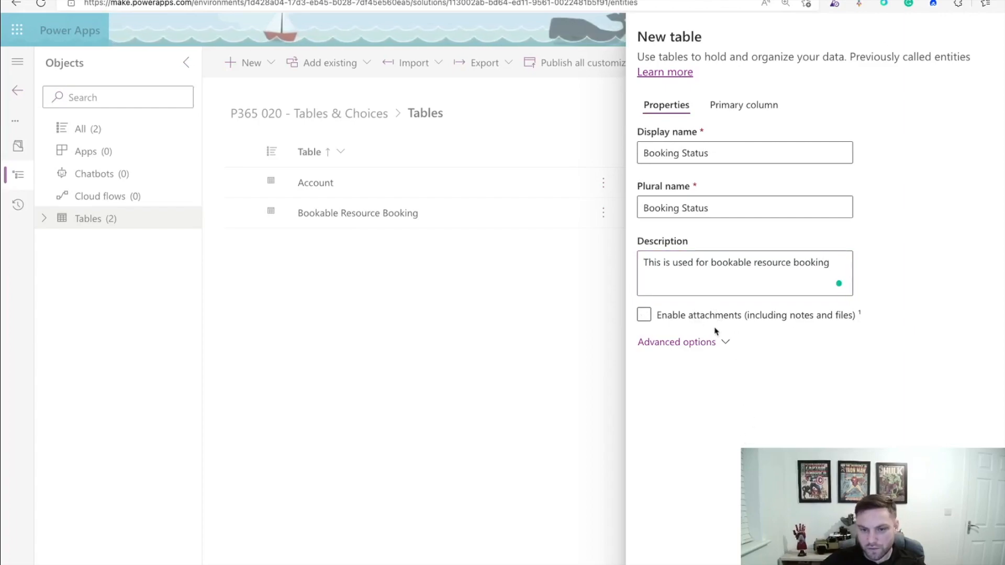
- Expand the table's advanced options and change its schema name to all lowercase, "bookingstatus" after the p365_ prefix
click(723, 344)
scroll(869, 349, down, 4)
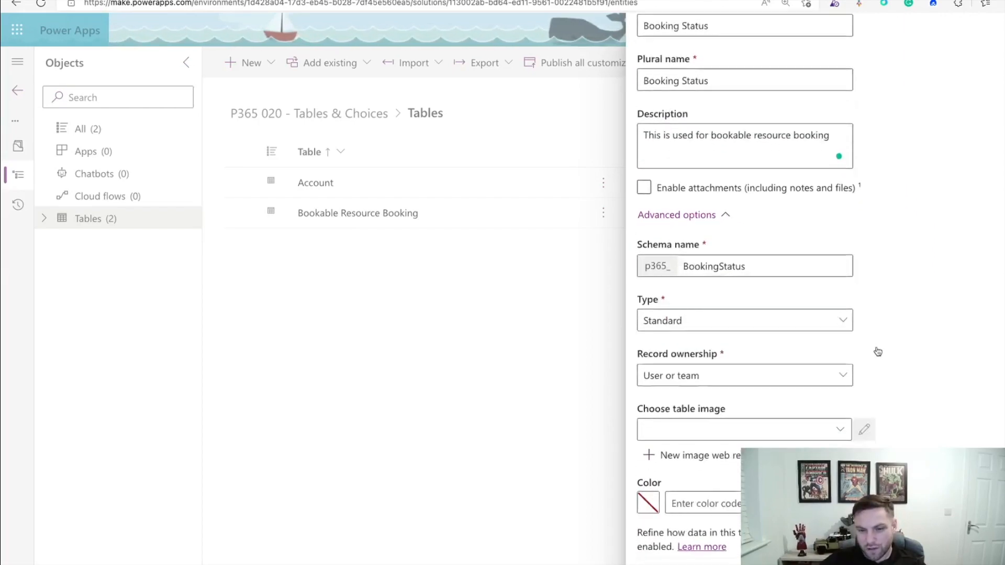
click(688, 195)
key(BackSpace)
text(b)
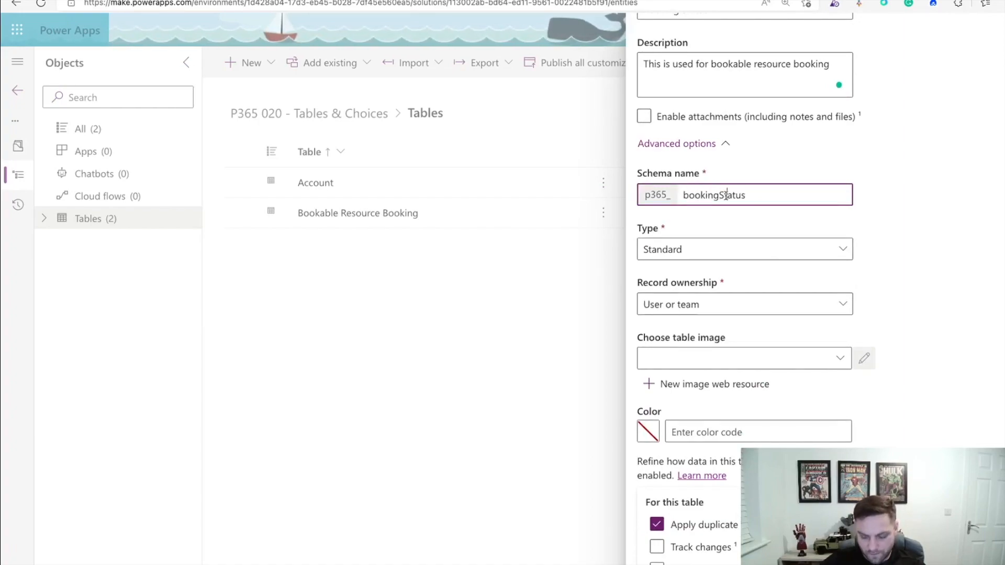
key(BackSpace)
text(s)
click(957, 254)
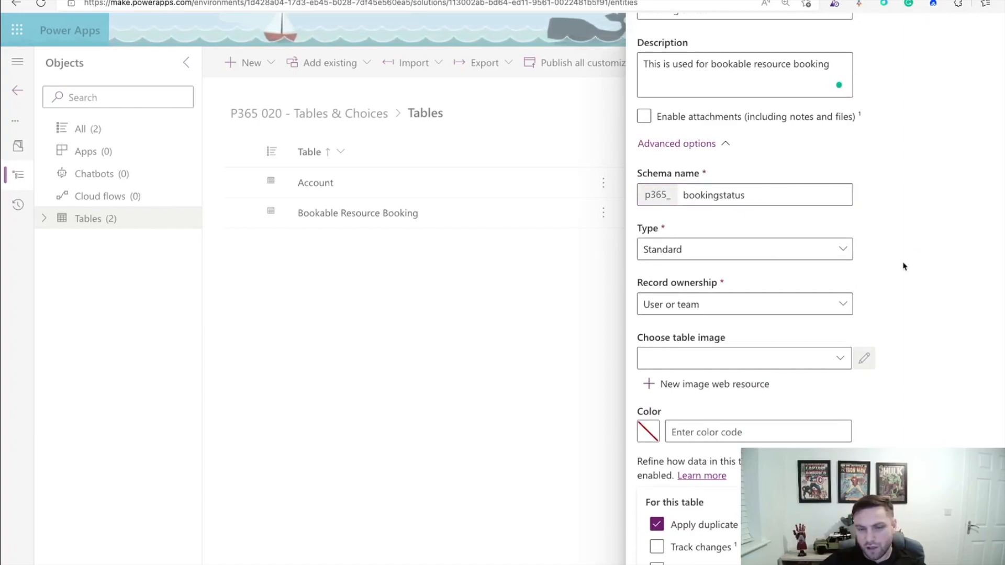
- Set the Booking Status table's record ownership to Organization
click(802, 316)
click(698, 355)
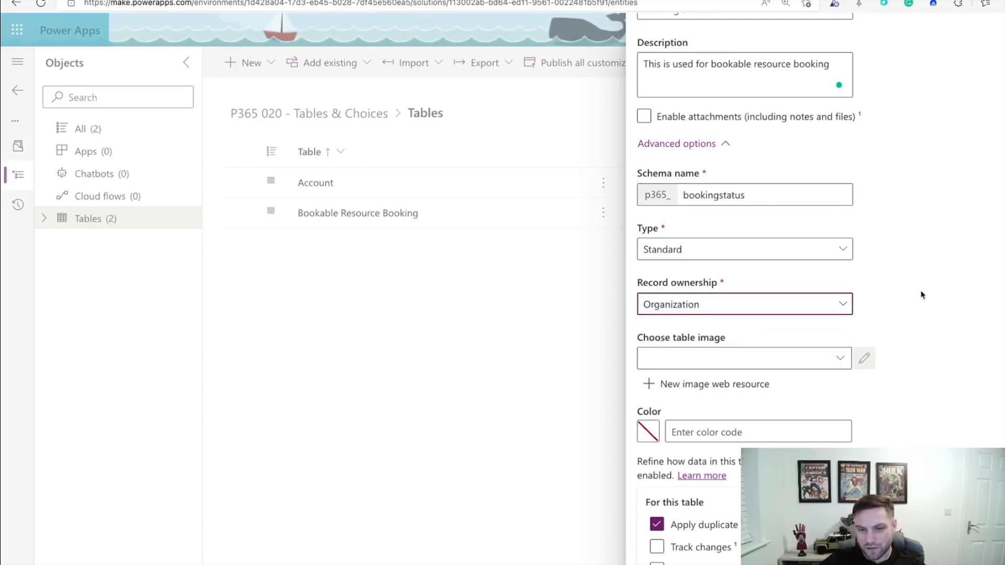
scroll(924, 297, down, 3)
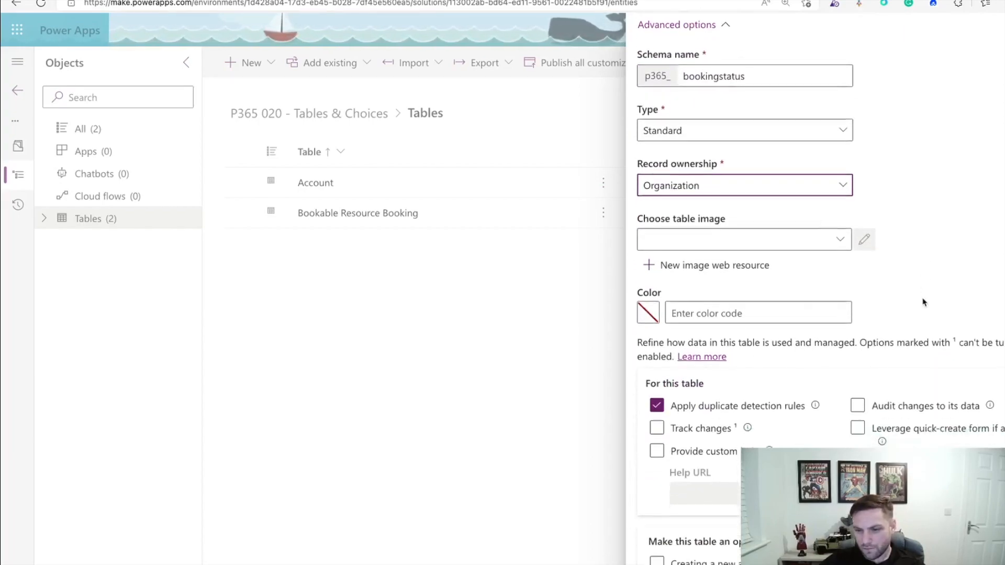
- Save the Booking Status table and open the Bookable Resource Booking table's main form, BRB - Power Series, for editing
click(663, 564)
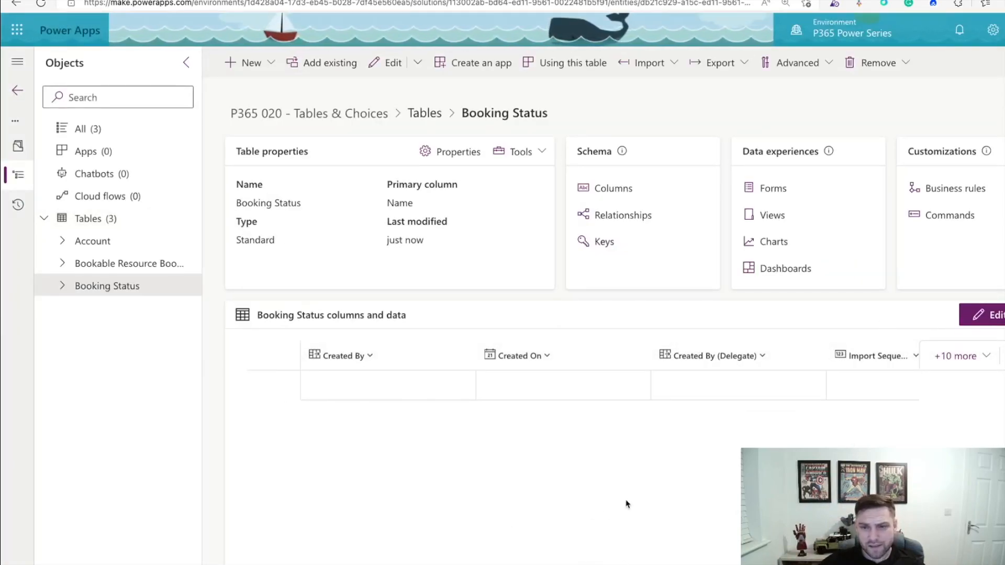
click(772, 189)
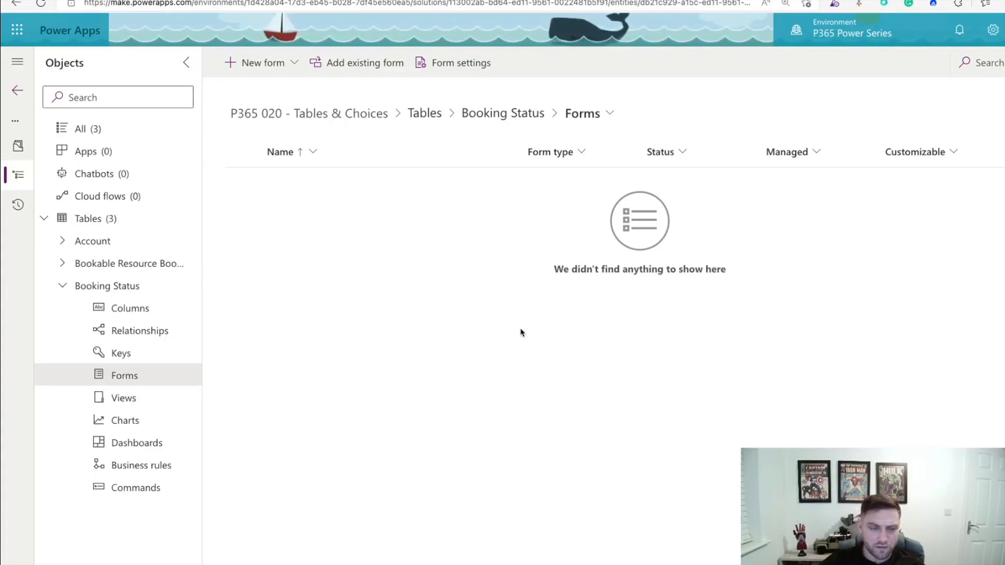
click(124, 269)
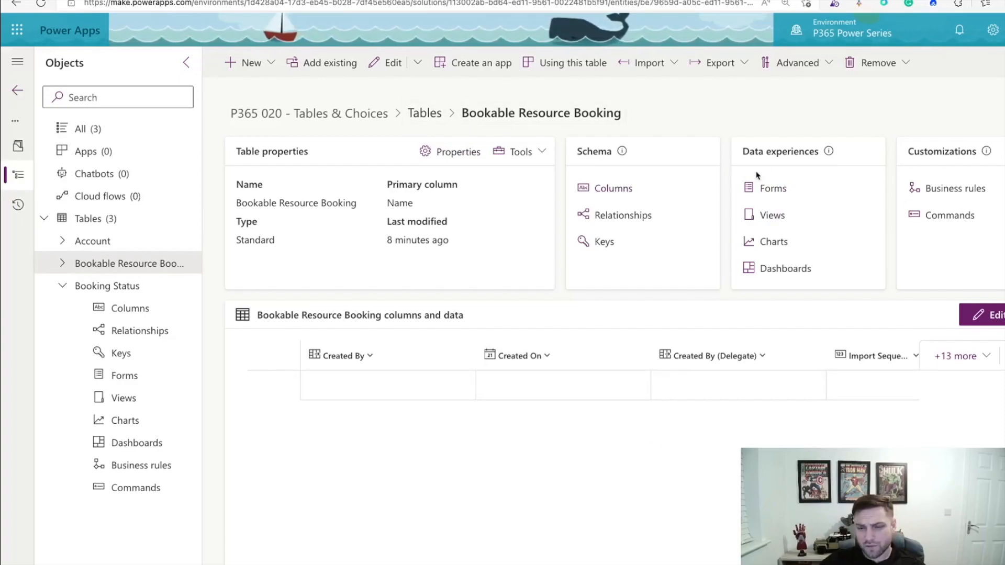
click(773, 189)
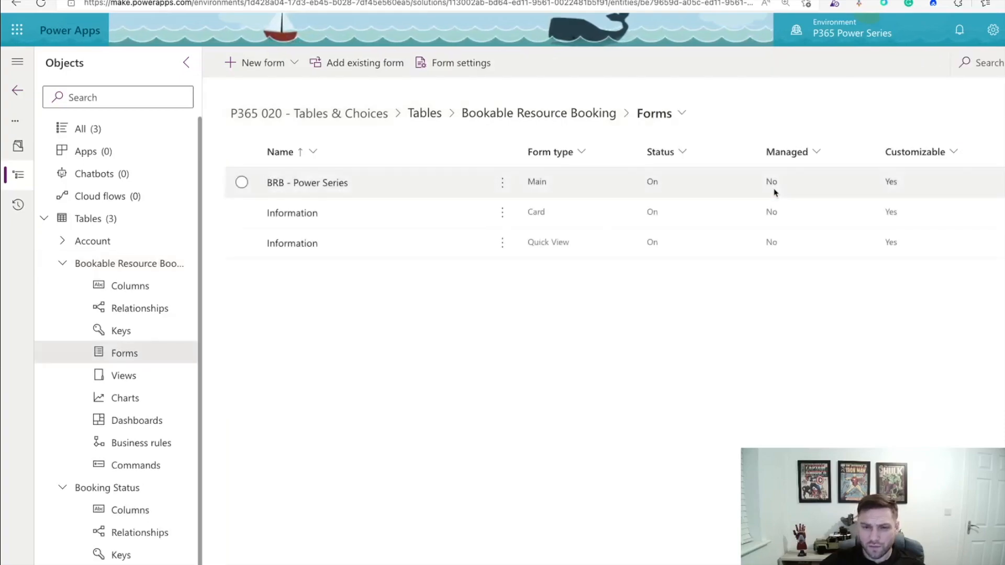
click(321, 184)
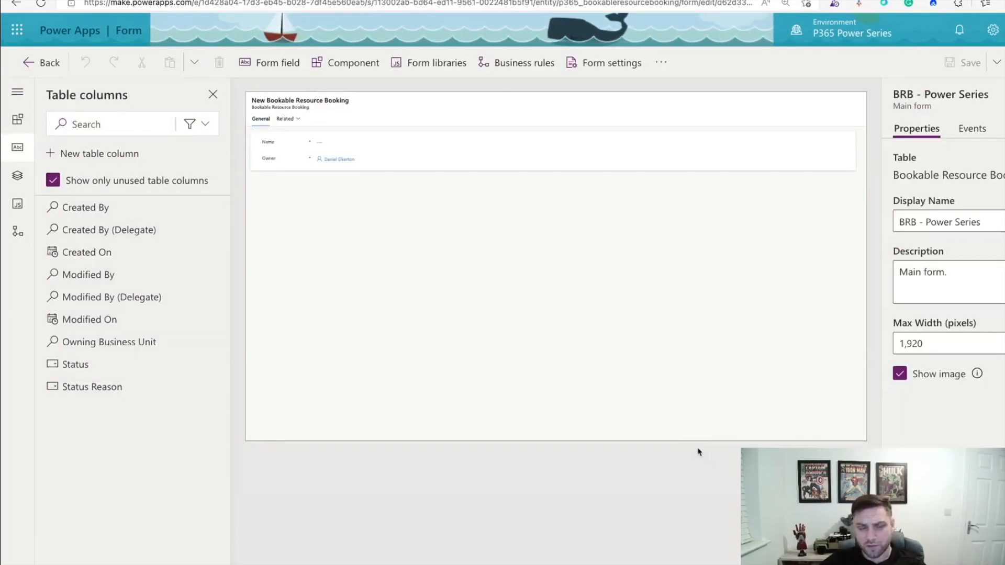
- Start a new table column with data type Lookup and Booking Status as its related table
click(83, 157)
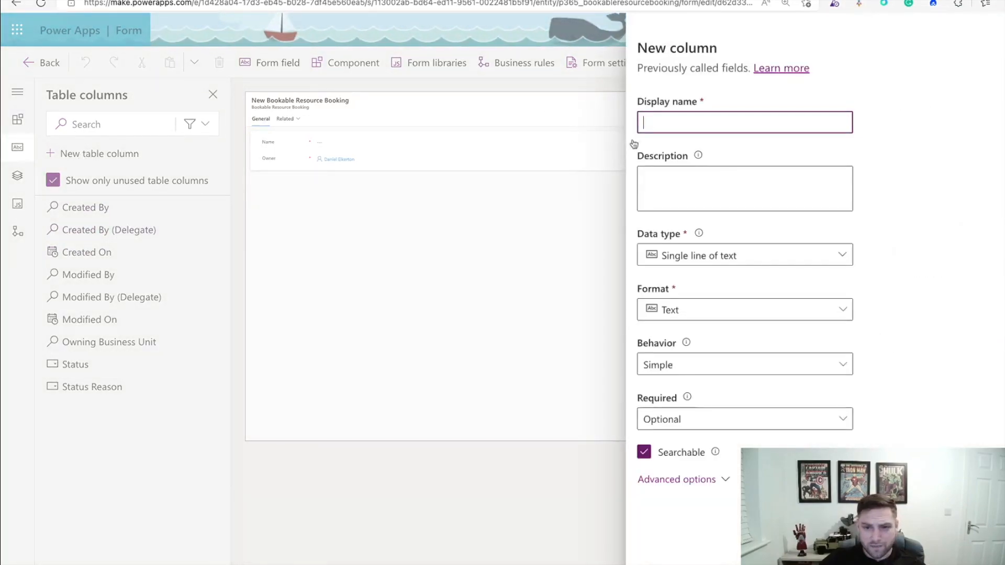
click(845, 260)
mouse_move(721, 393)
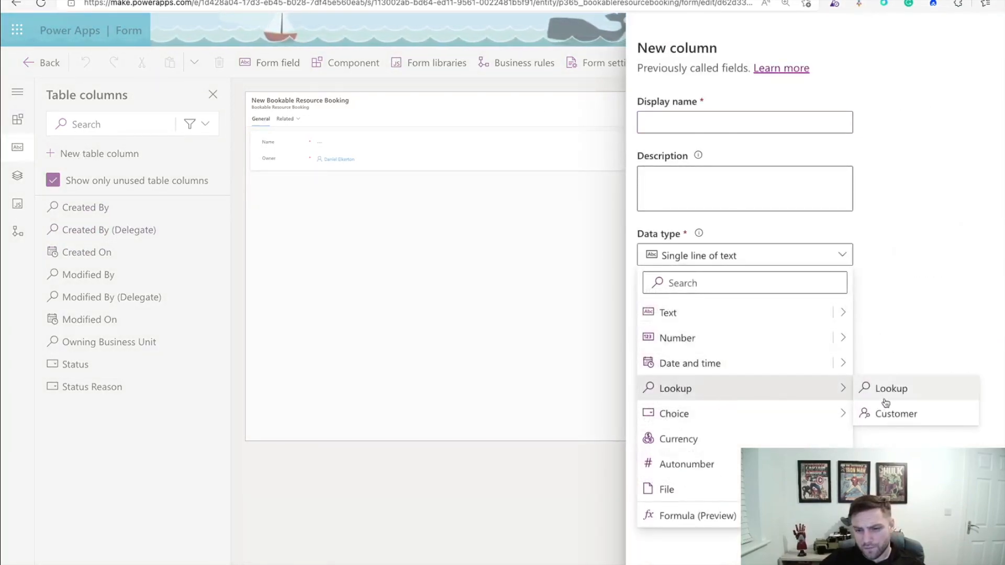
click(889, 390)
click(826, 393)
click(844, 395)
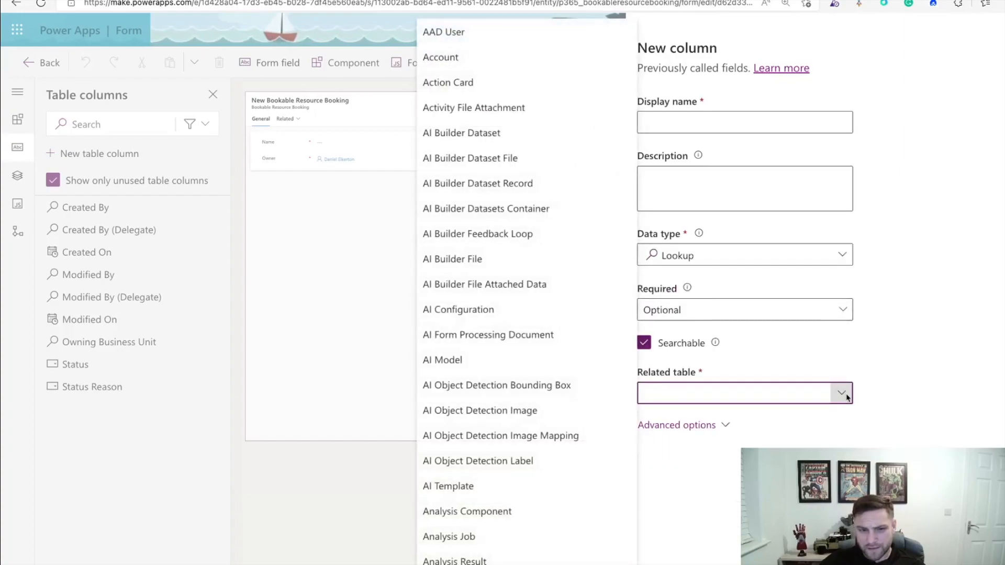
text(bookin)
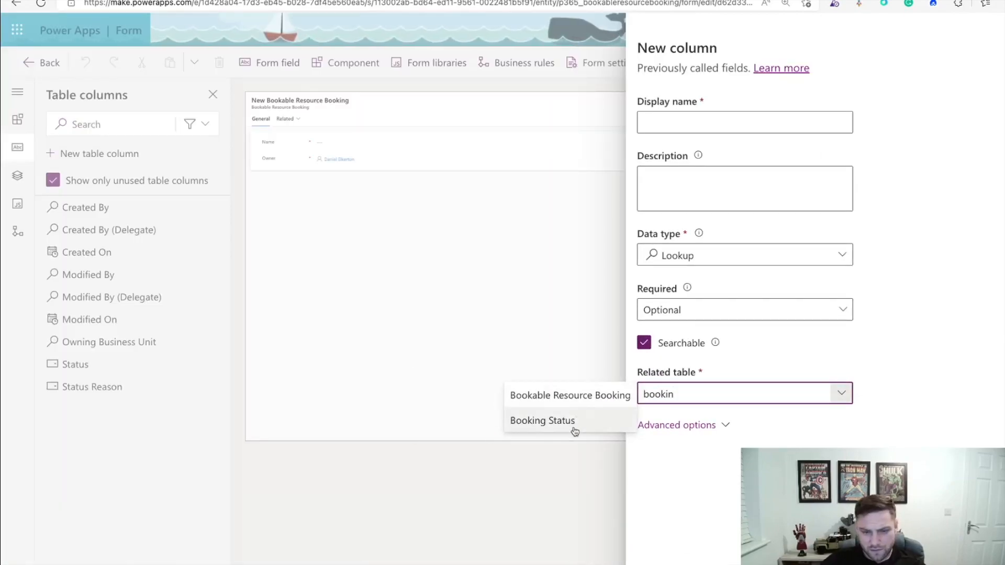
click(28, 440)
- Expand the lookup column's advanced options and give it the display name "Booking Status"
click(734, 425)
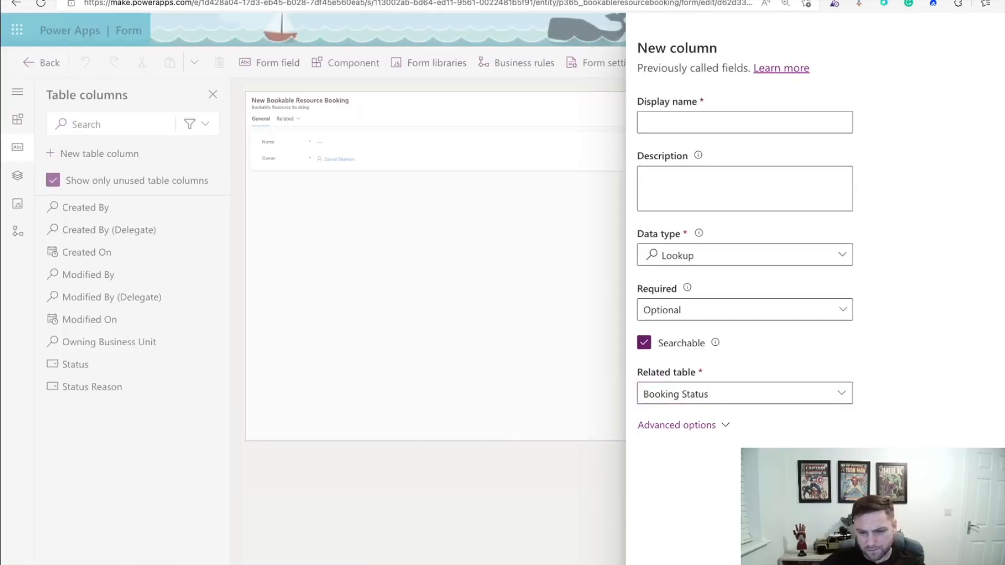
click(722, 427)
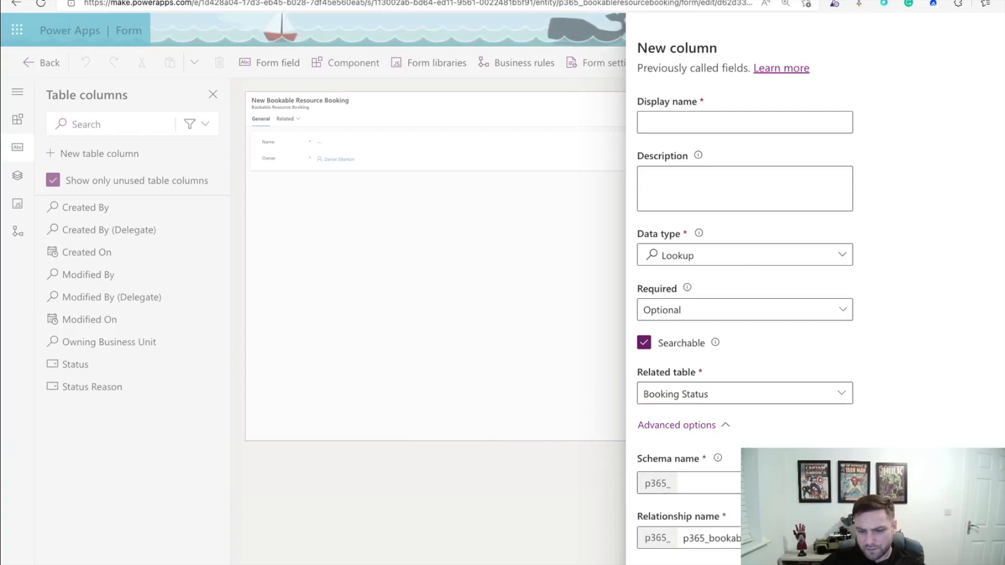
click(769, 127)
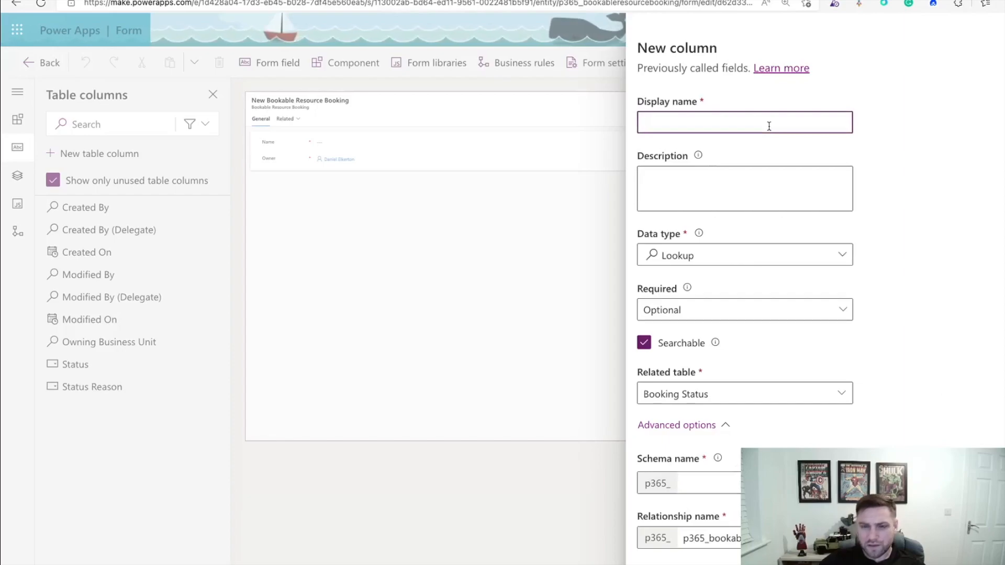
text(B)
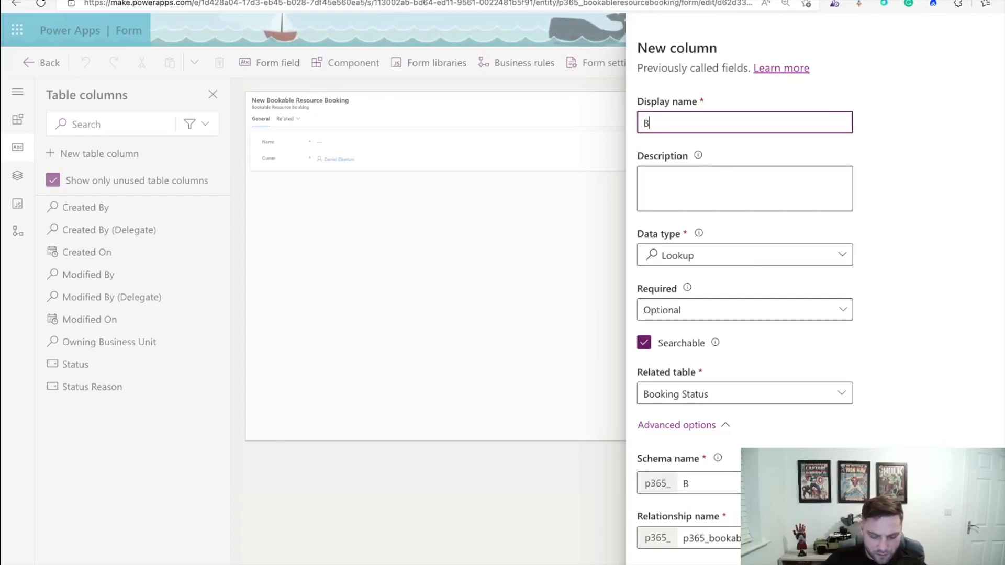
text(ooking Status)
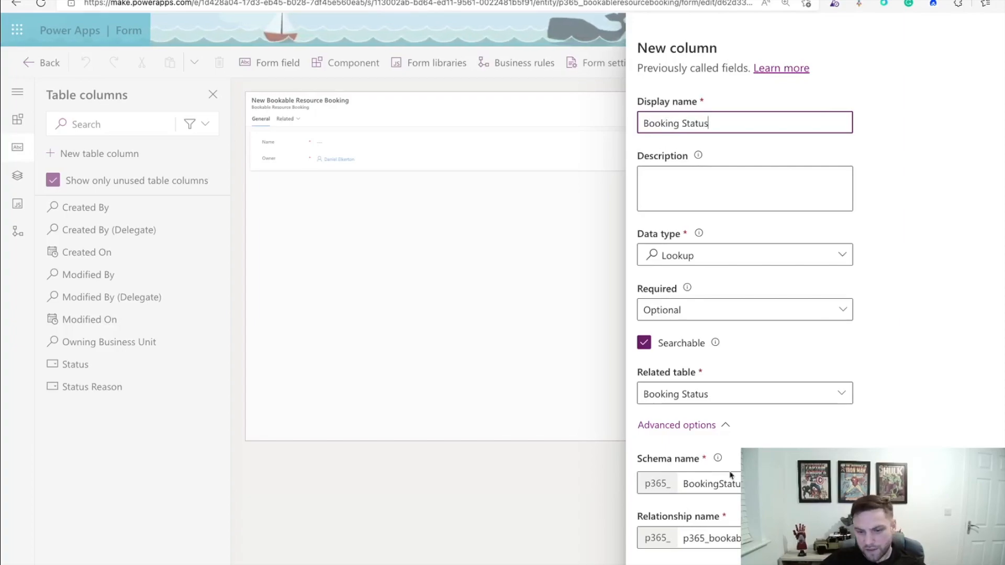
- Change the lookup column's schema name to all lowercase, "bookingstatus" after the p365_ prefix
click(691, 483)
key(BackSpace)
text(b)
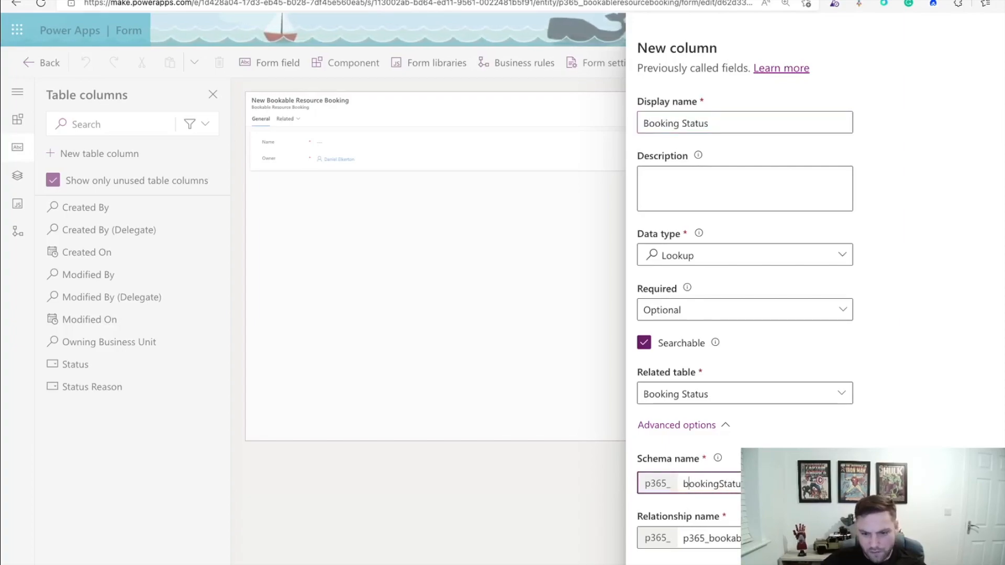
click(723, 483)
key(BackSpace)
text(s)
- Describe the lookup column as "Status of the booking" and save it
click(716, 185)
text(Status o)
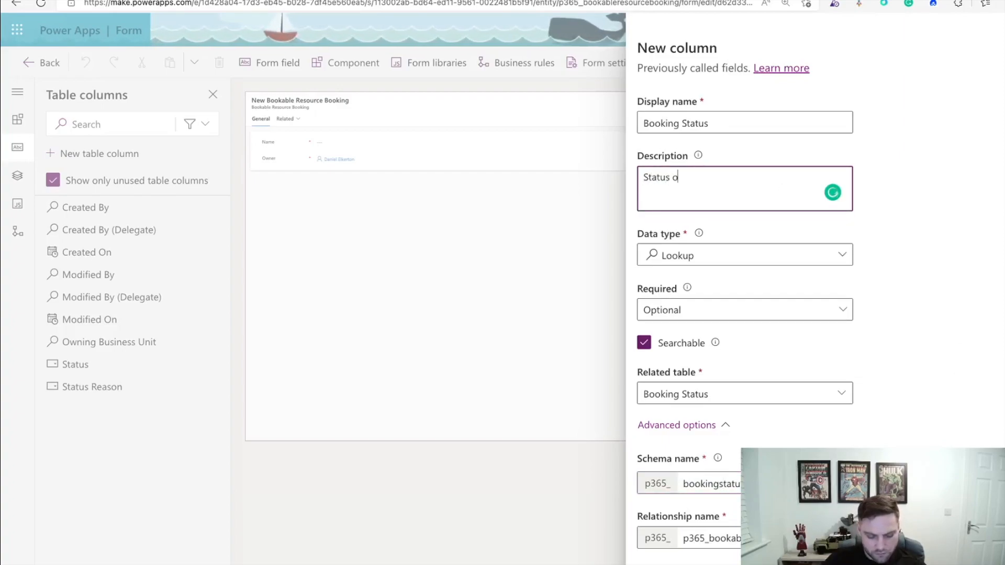
text(f the booking)
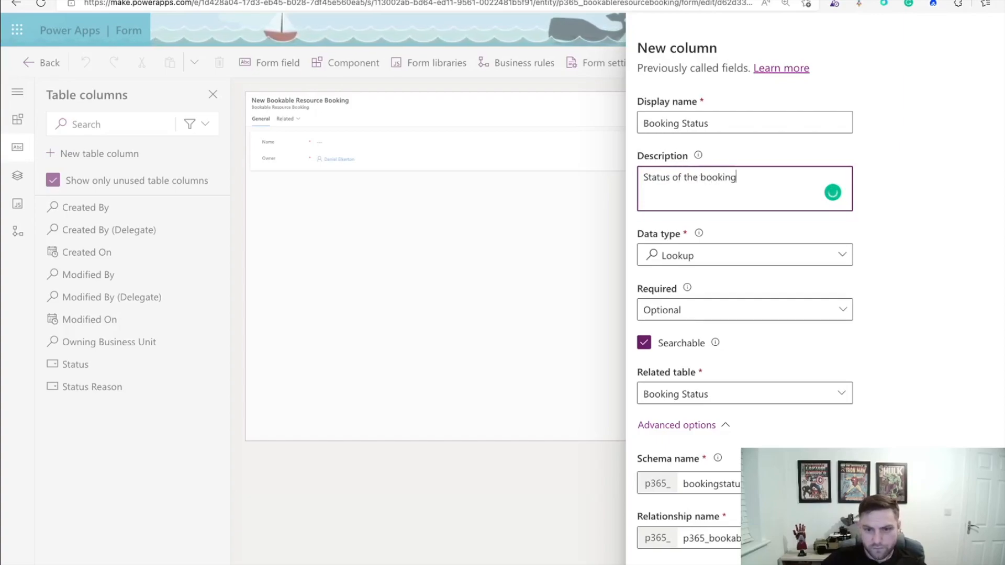
click(992, 223)
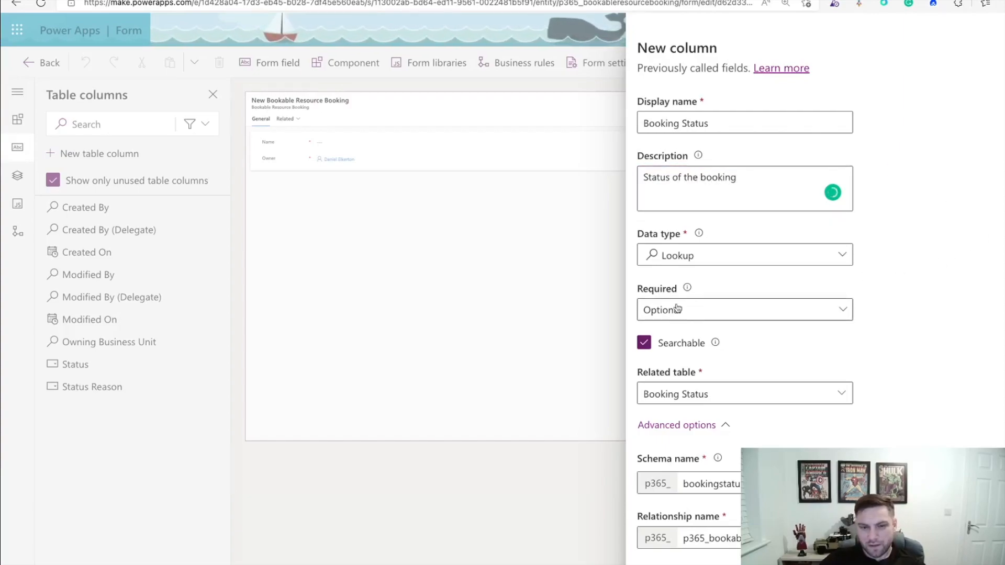
click(696, 313)
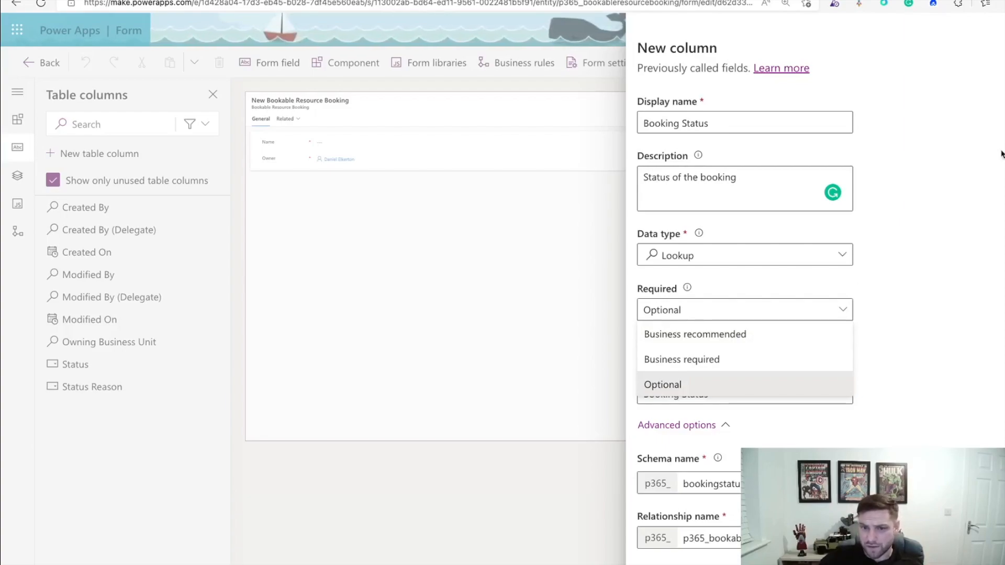
click(673, 561)
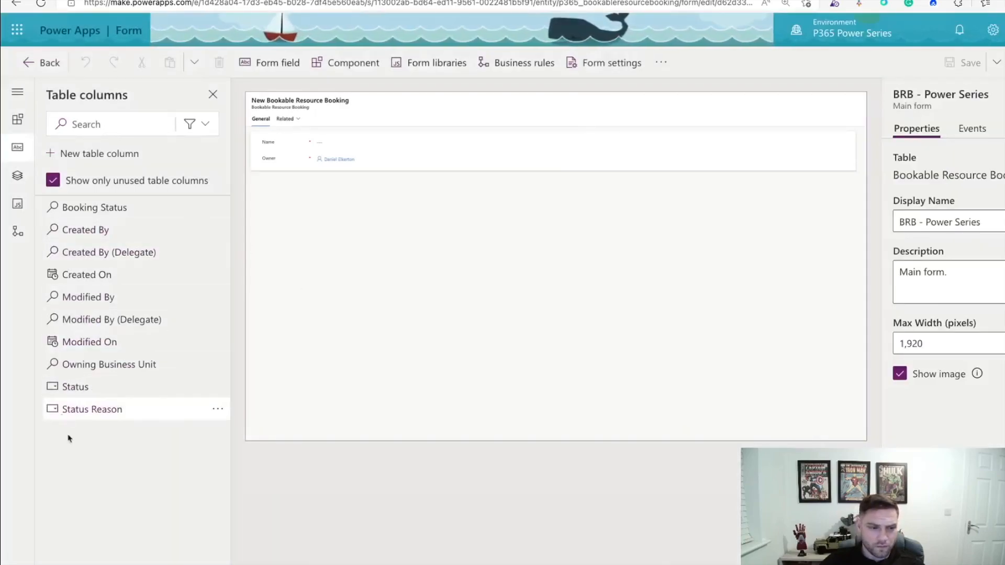
- Add the Booking Status column to the form's General section below Owner
mouse_move(97, 208)
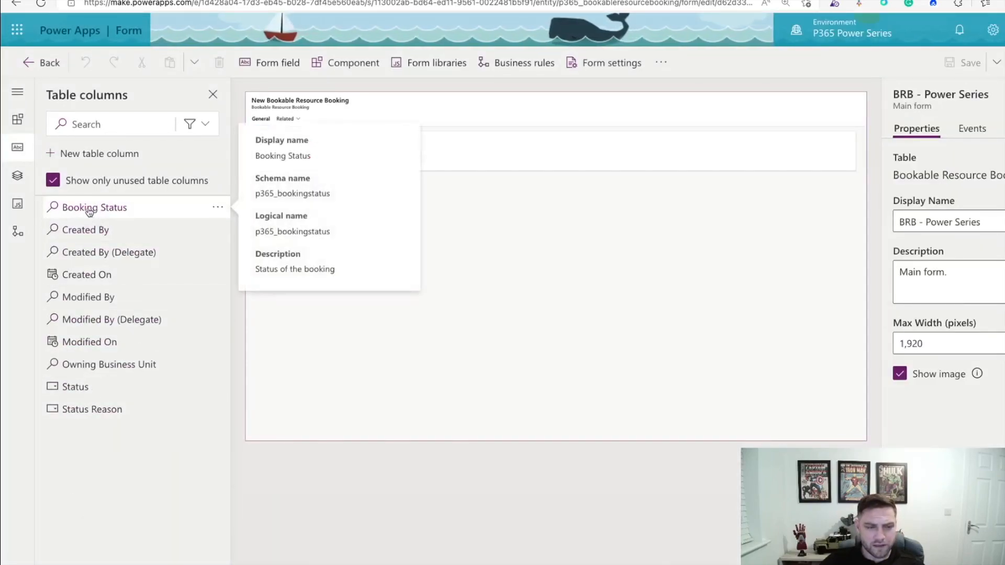
click(90, 211)
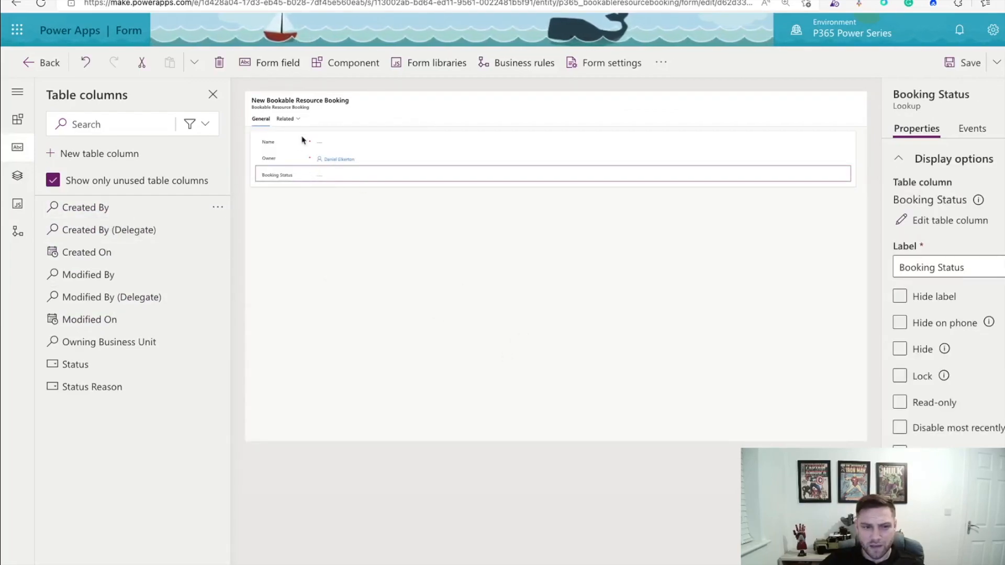
click(300, 200)
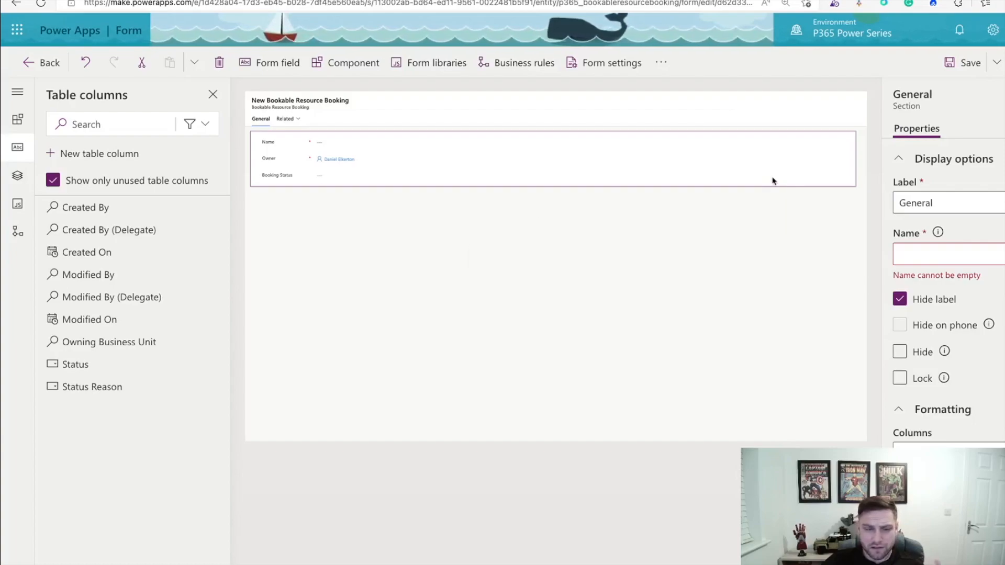
- Start another table column with display name "Start Date" and description "Start date of resource"
click(117, 156)
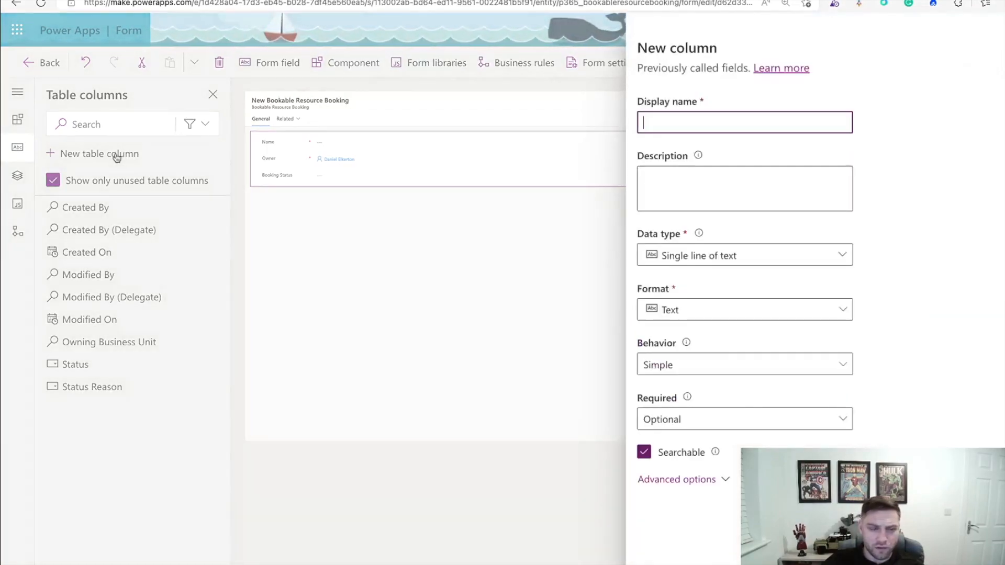
text(S)
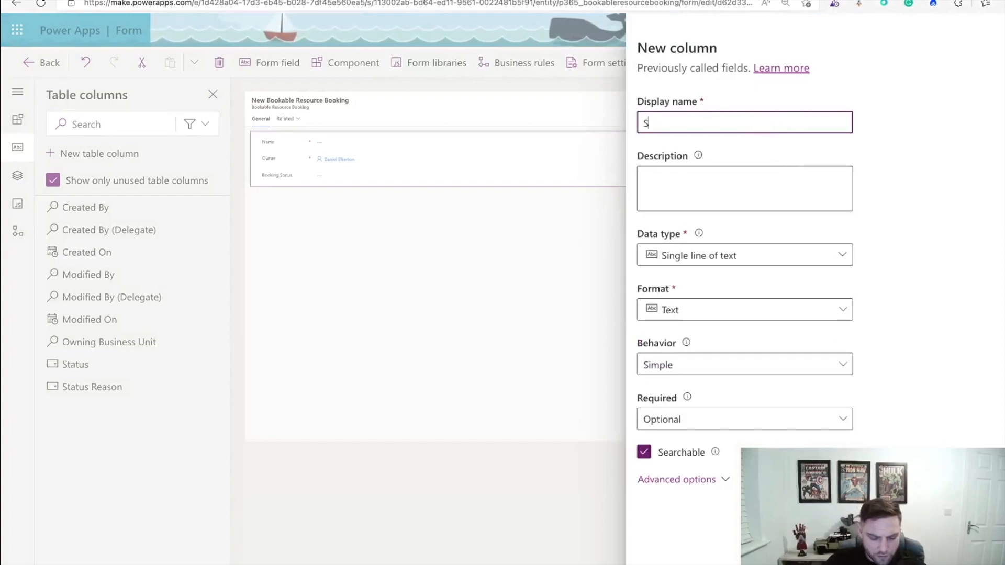
text(tart Date)
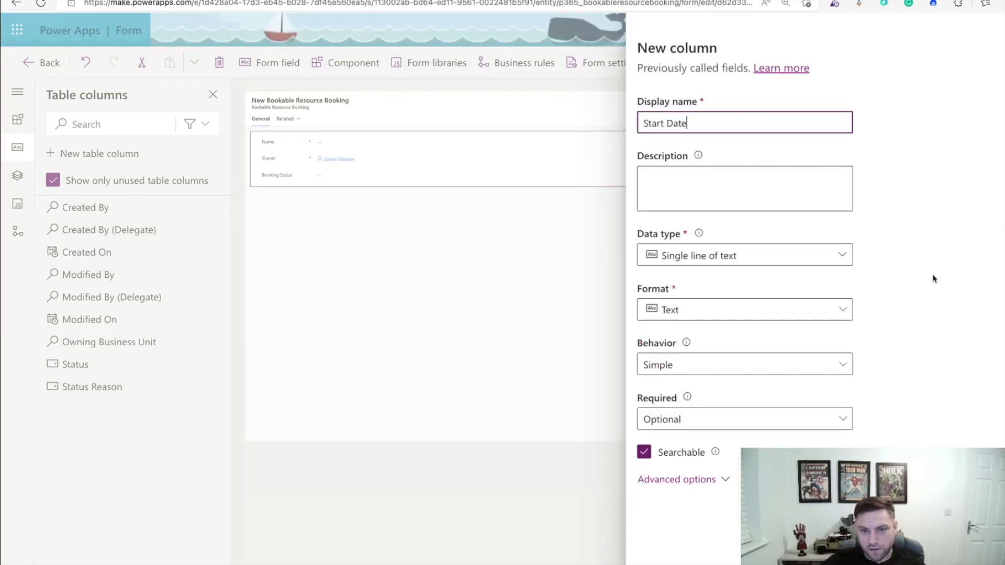
click(754, 195)
text(Start date of)
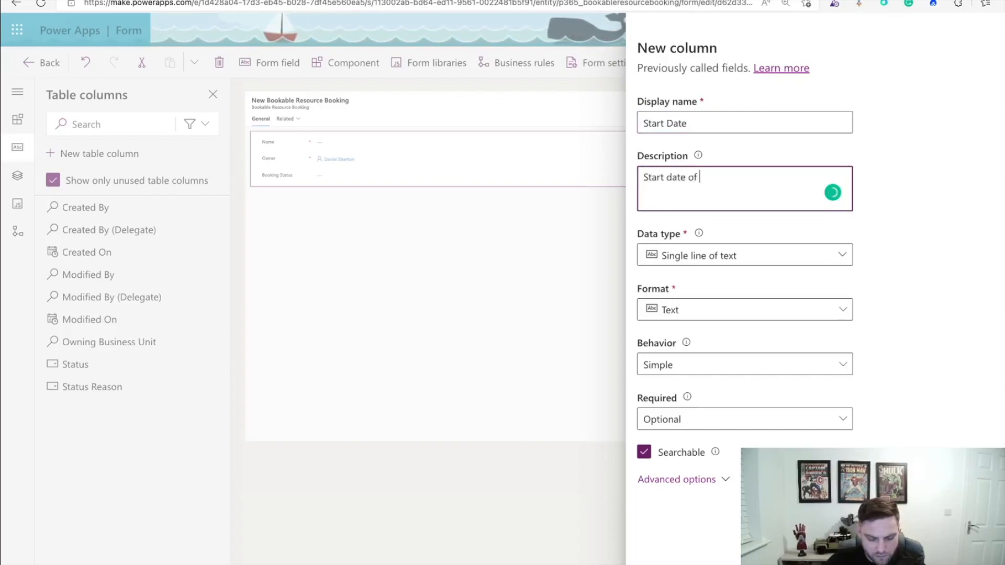
text( resource)
click(996, 313)
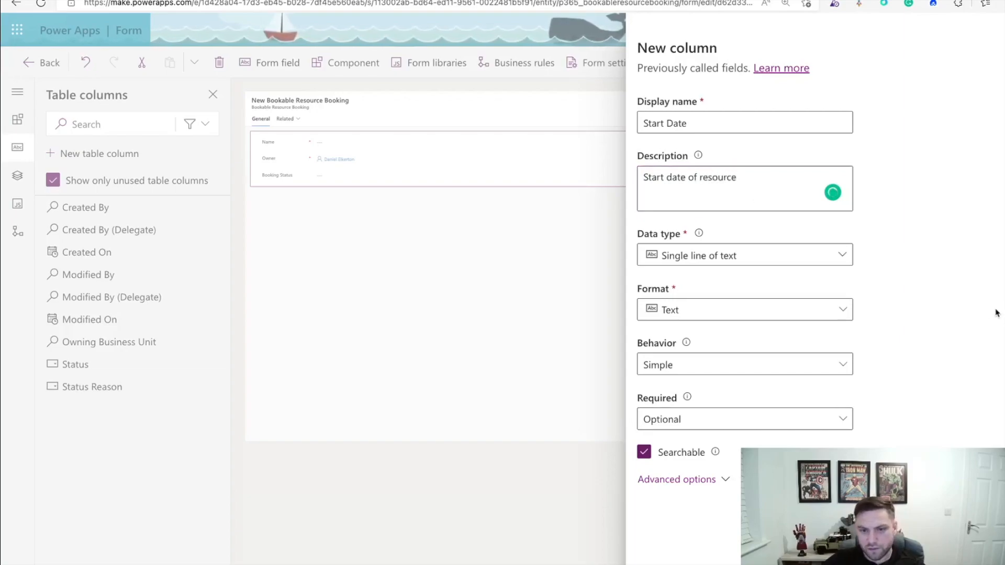
- Set the Start Date column's data type to Date and time, with the Date and time format
click(811, 261)
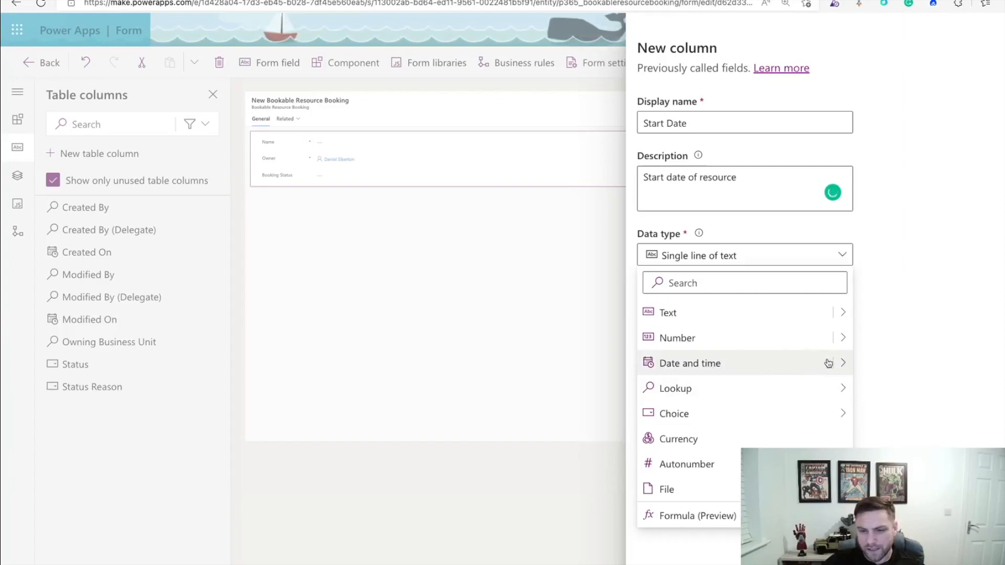
mouse_move(843, 365)
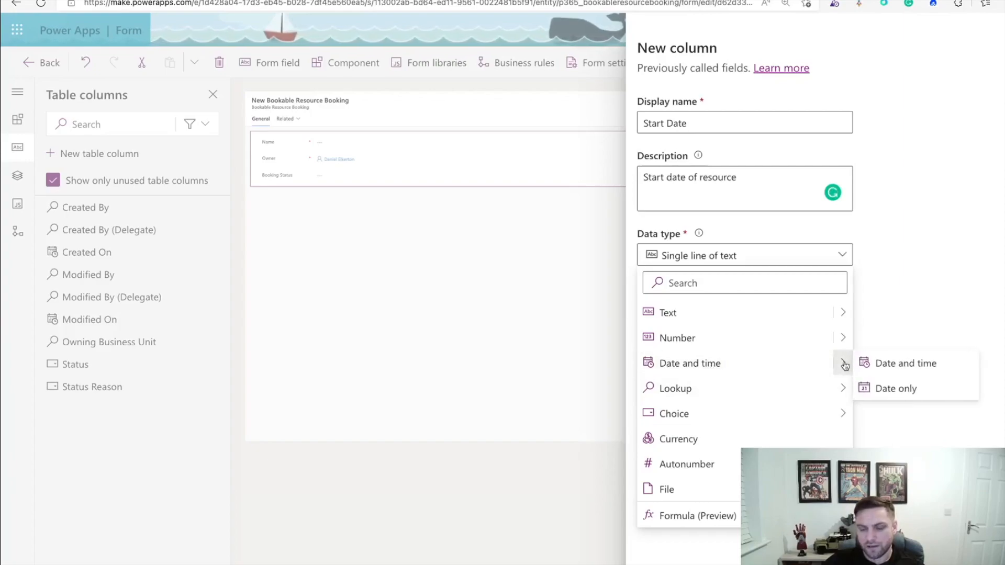
click(916, 368)
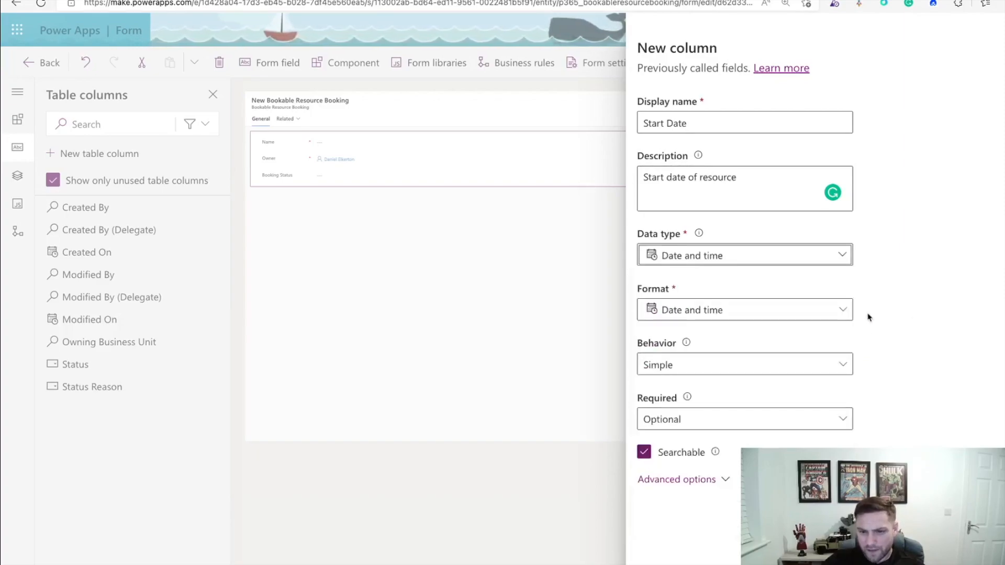
click(843, 311)
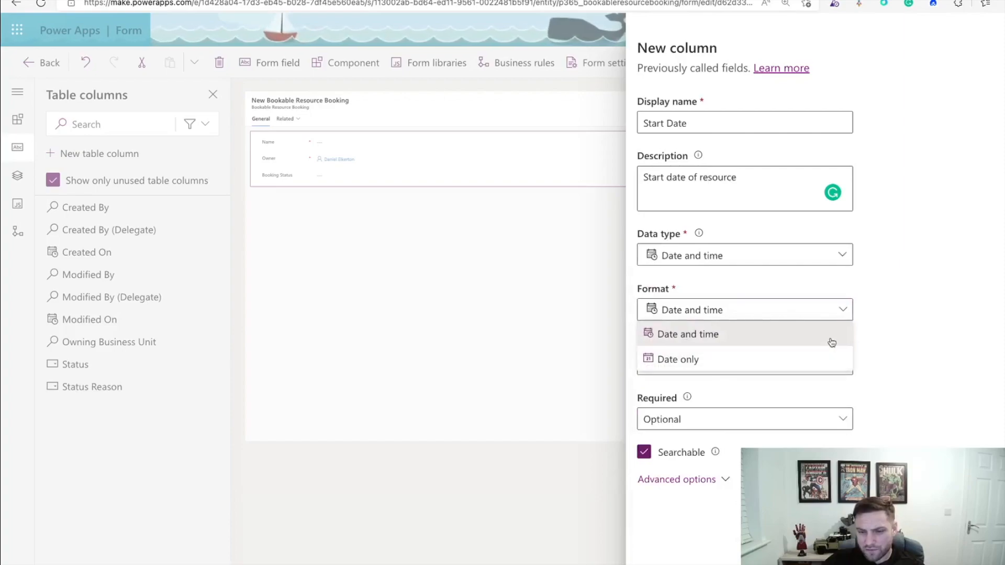
click(906, 332)
- Make the Start Date column business required, leaving its behavior as Simple
click(845, 366)
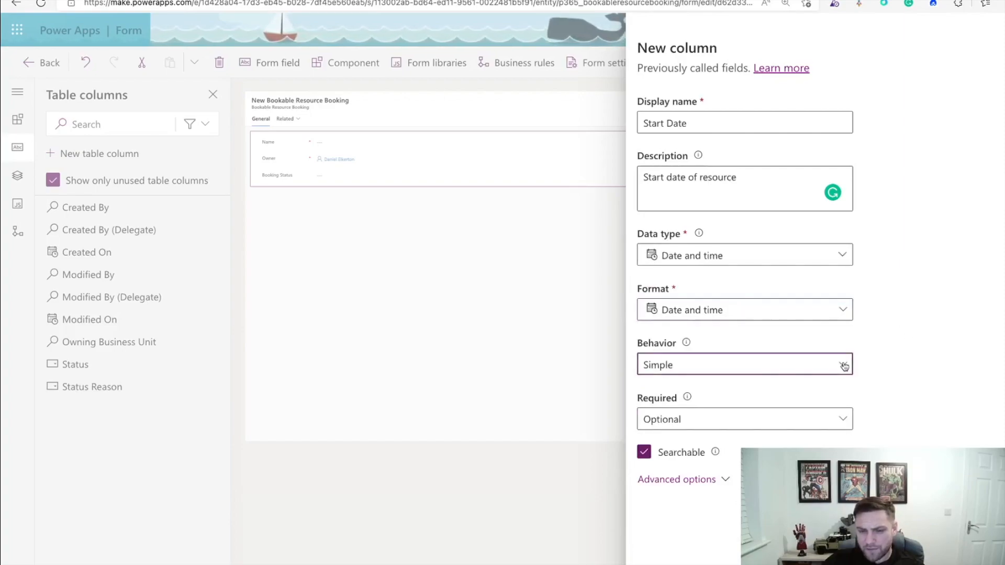
click(898, 378)
click(848, 424)
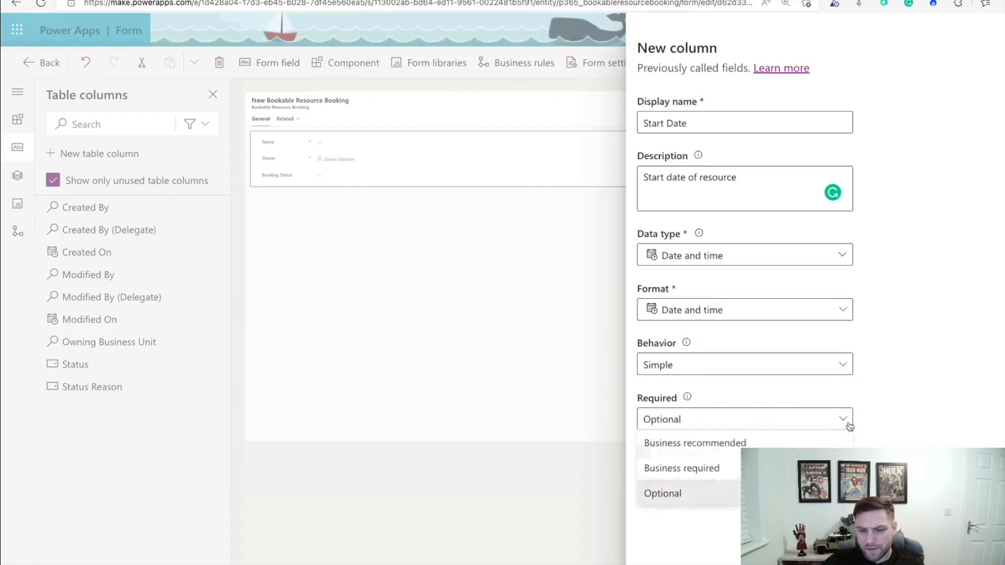
click(681, 469)
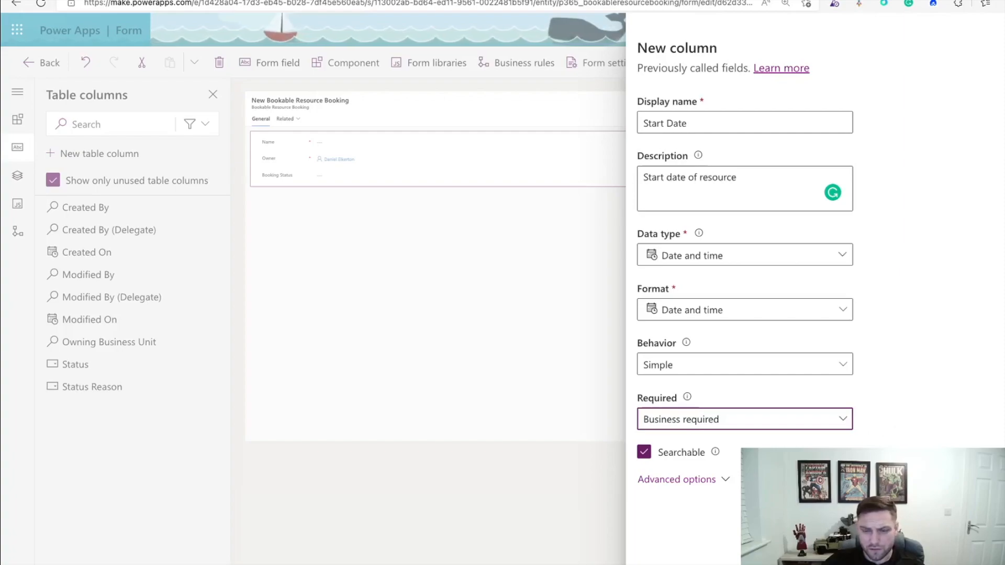
- Show the Start Date column's advanced options and change its schema name to lowercase "startdate"
click(726, 481)
scroll(947, 433, down, 4)
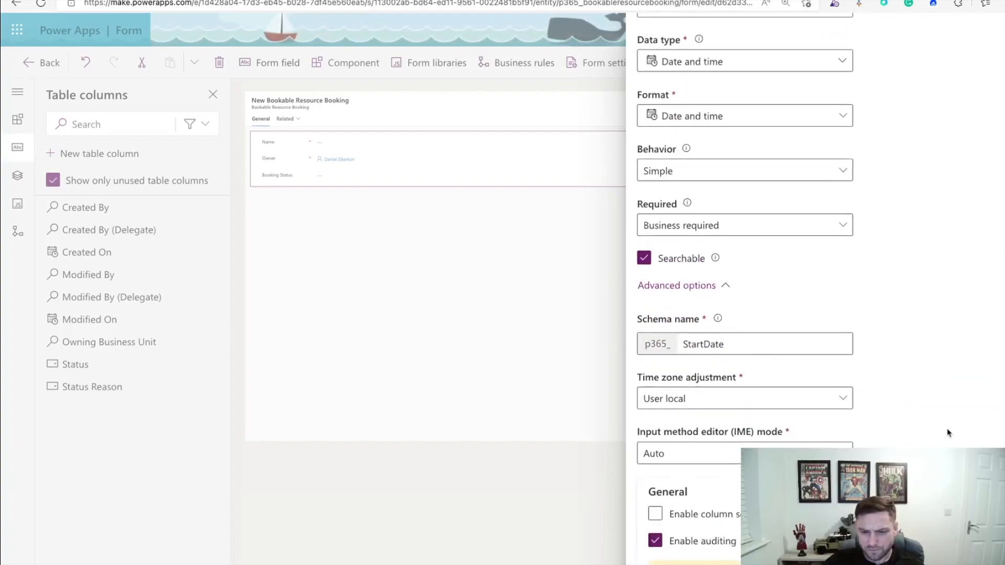
click(687, 344)
key(BackSpace)
text(s)
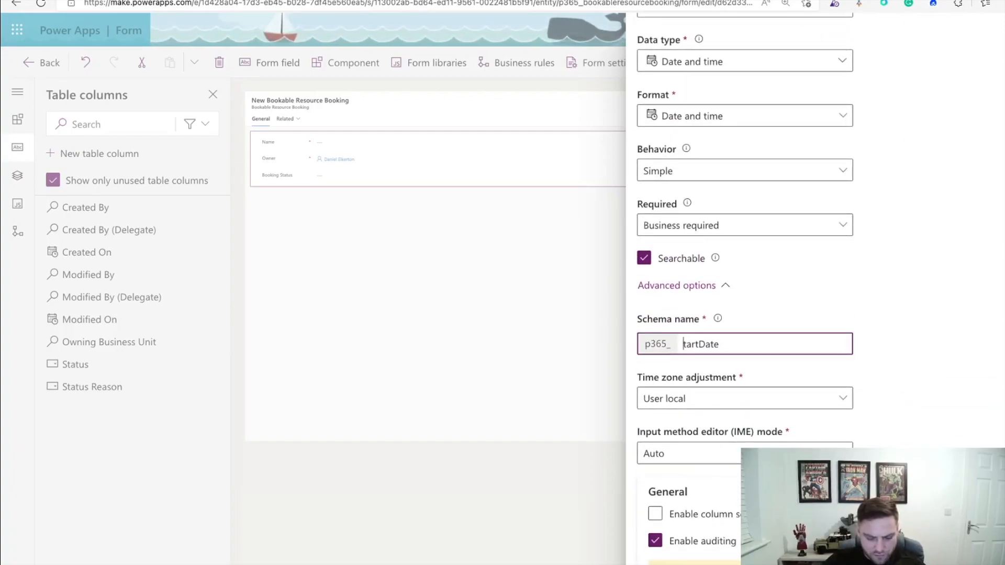
key(BackSpace)
text(d)
click(1003, 343)
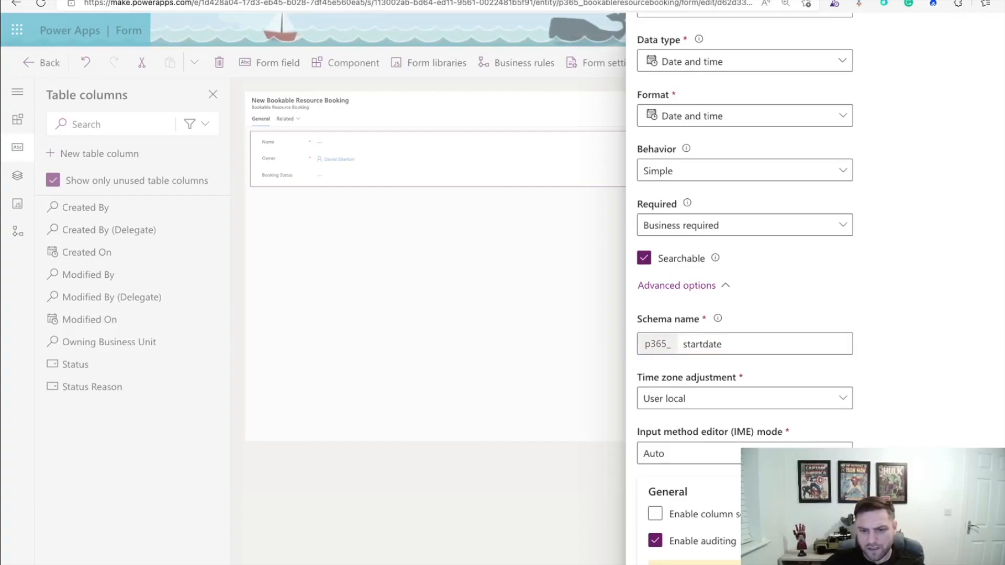
- Keep the Start Date column's time zone adjustment at User local and save the column
scroll(844, 406, down, 1)
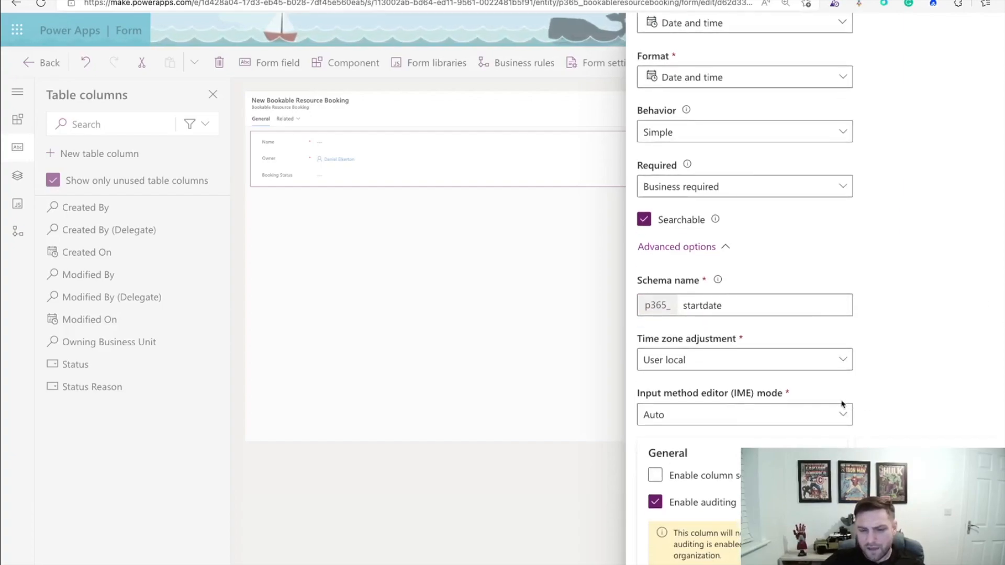
click(688, 362)
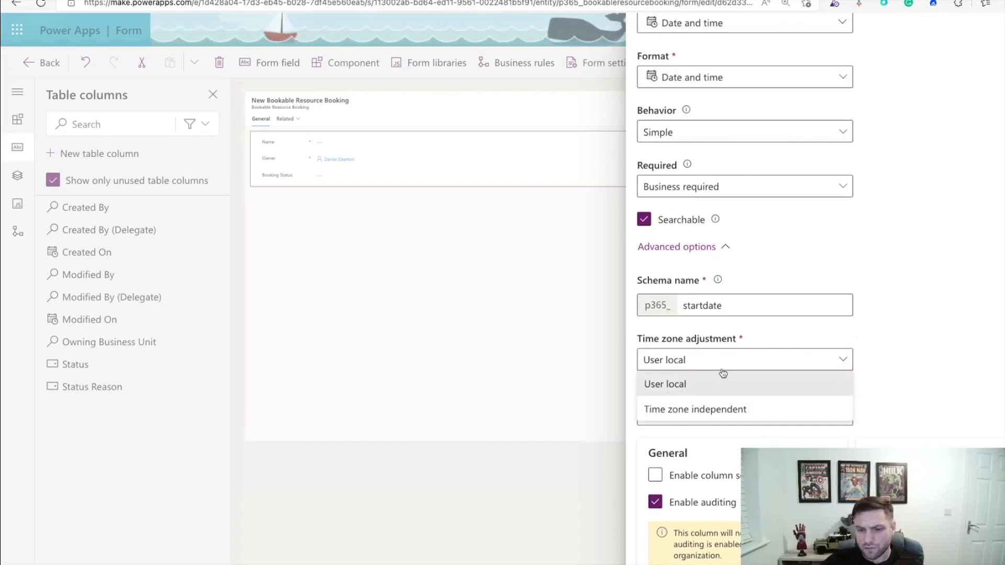
click(895, 330)
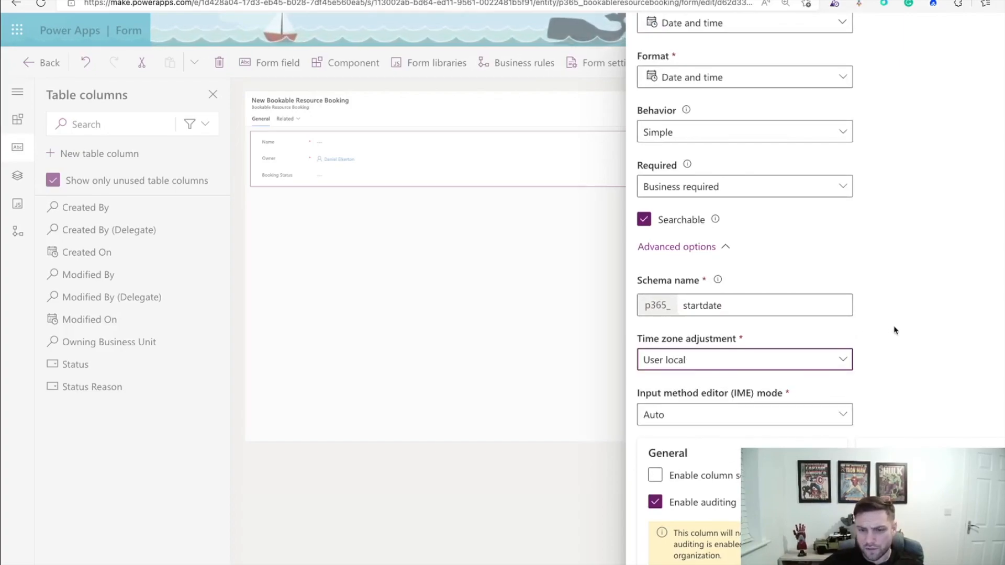
click(935, 335)
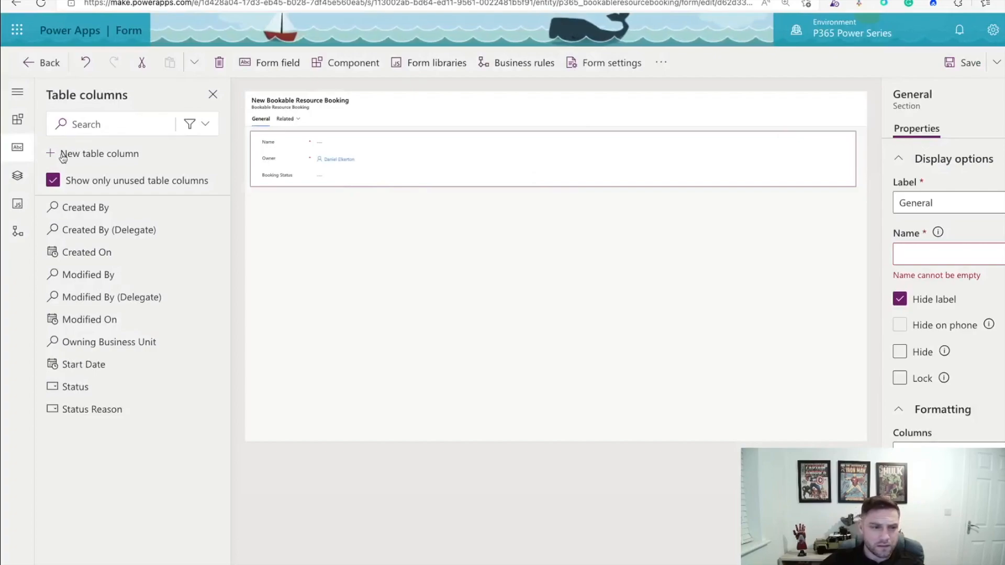
- Start another table column with display name "End Date" and description "End Date for Resource"
click(87, 153)
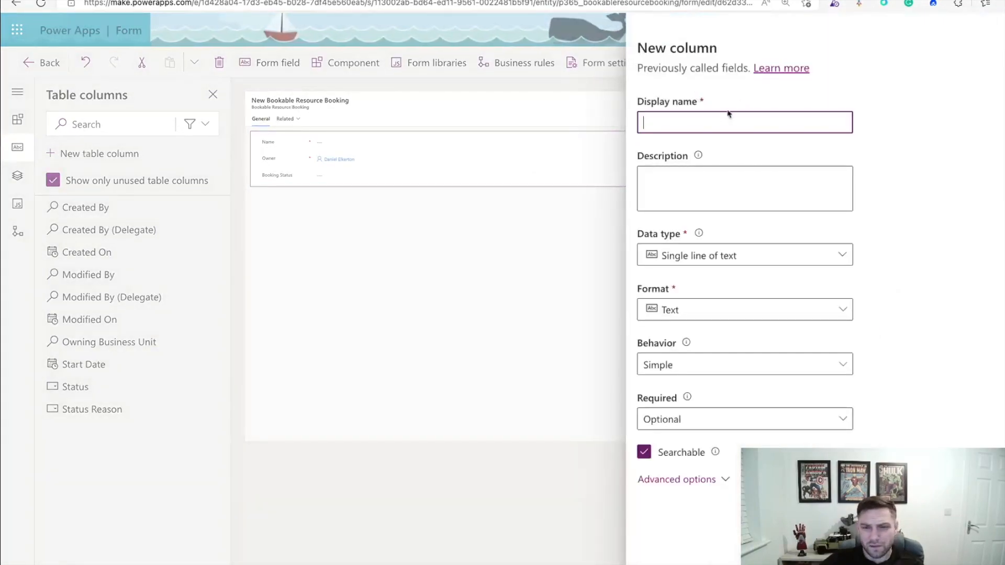
text(End Date)
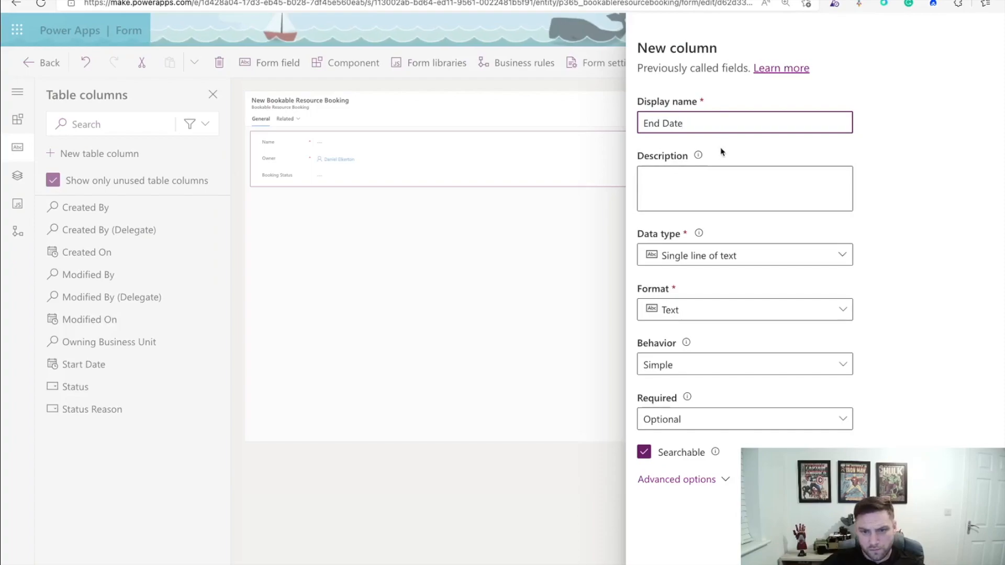
click(710, 178)
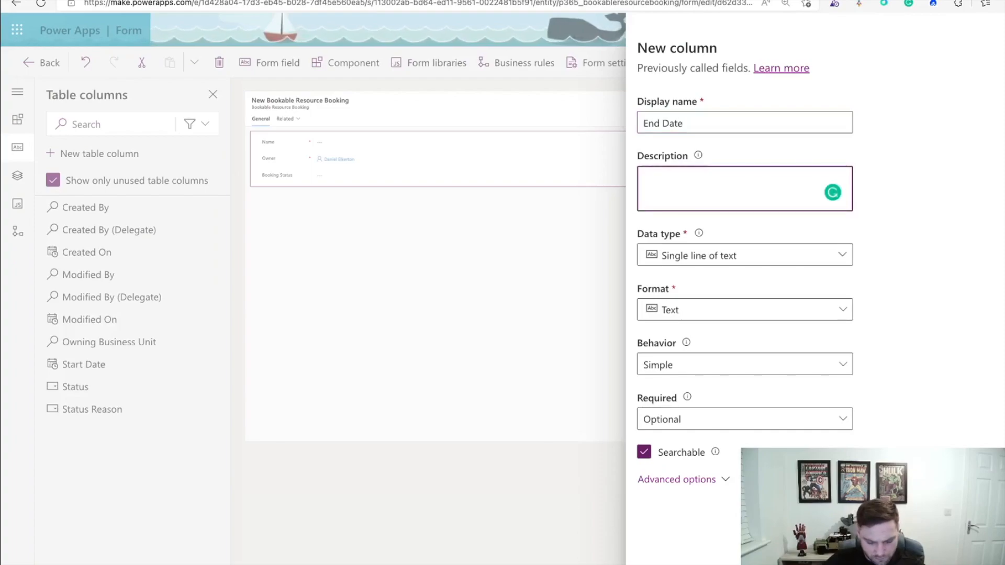
text(End Date for Resource)
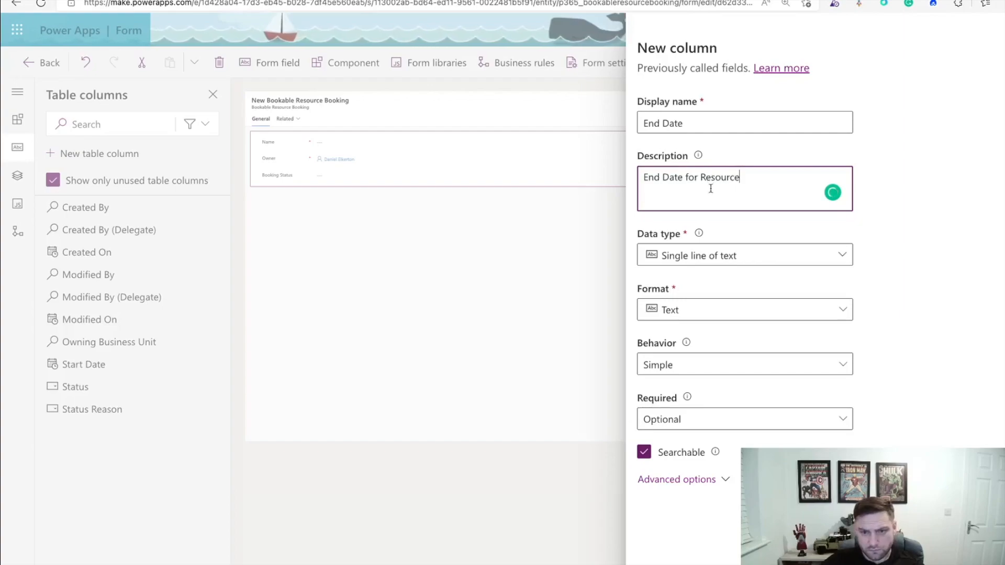
- Set the End Date column's data type to Date and time, leaving its behavior as Simple
click(721, 258)
mouse_move(844, 365)
click(885, 365)
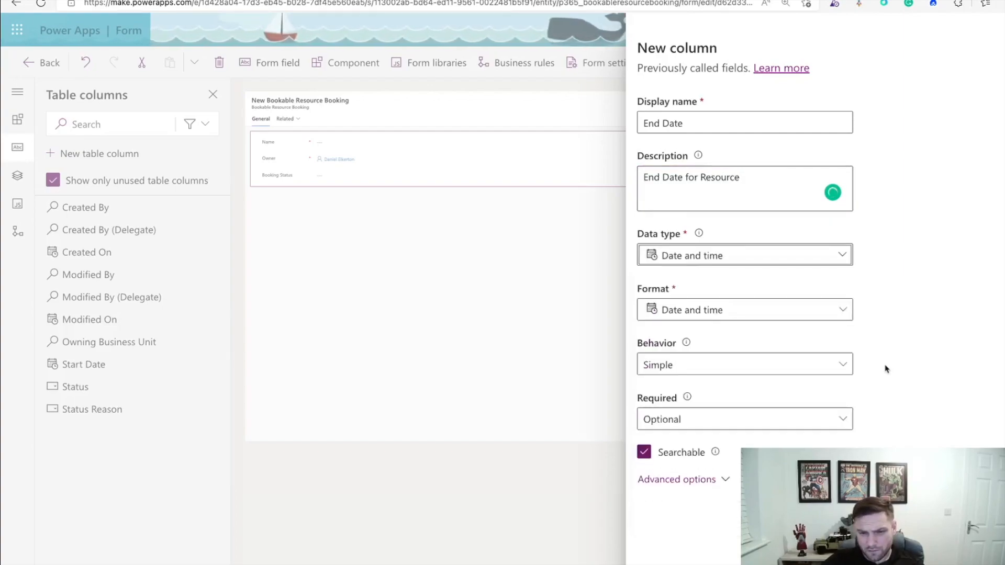
click(851, 370)
click(931, 370)
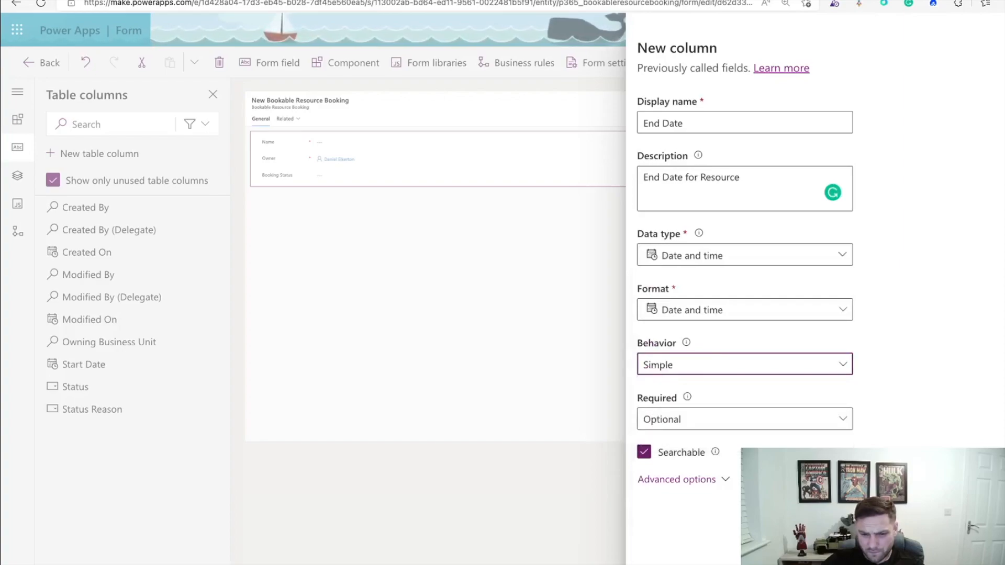
- Make the End Date column business required, review its advanced options and save the column
click(843, 417)
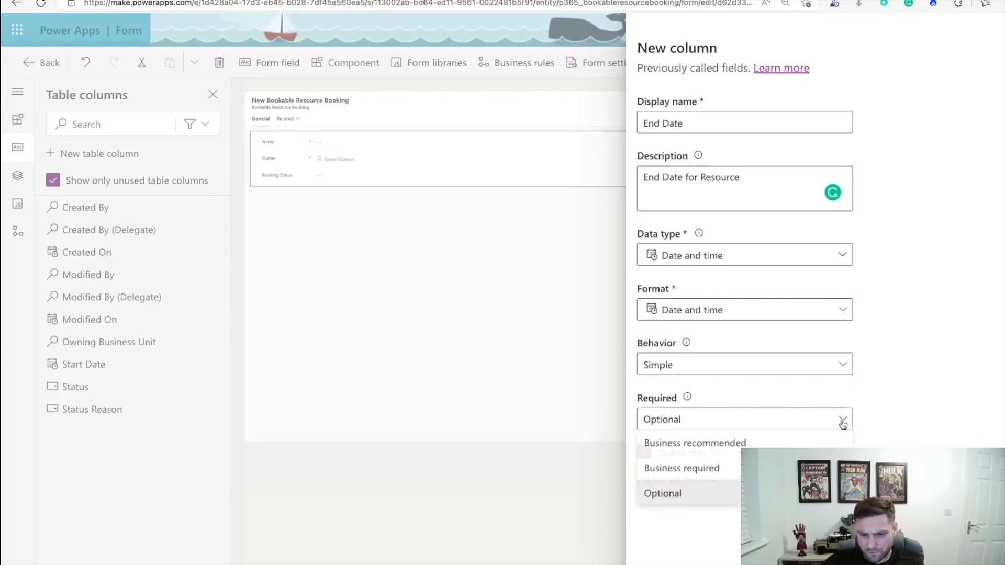
click(714, 467)
click(727, 480)
scroll(732, 487, down, 5)
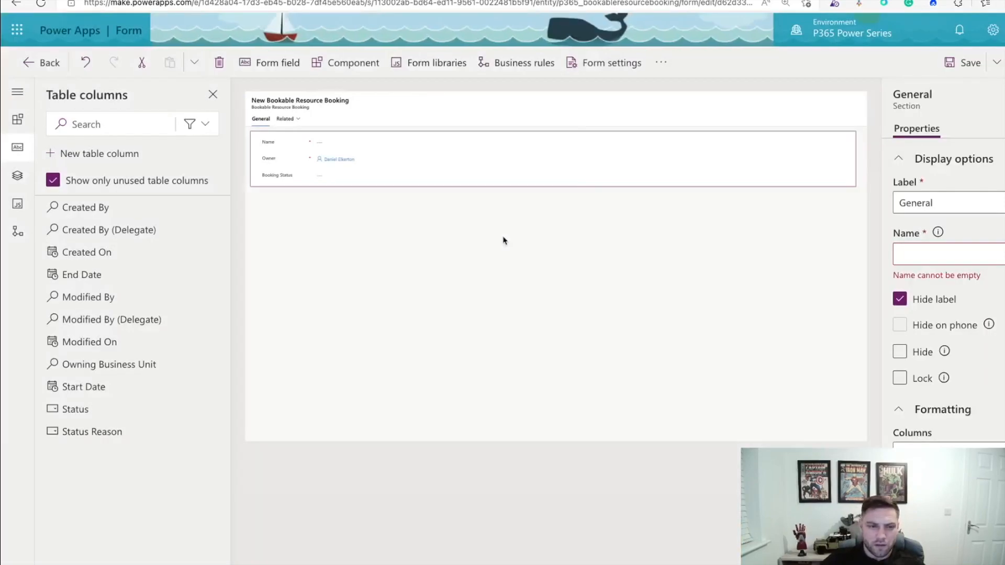
- Add the End Date and Start Date columns to the form below Booking Status, placing Start Date above End Date
click(84, 274)
click(81, 363)
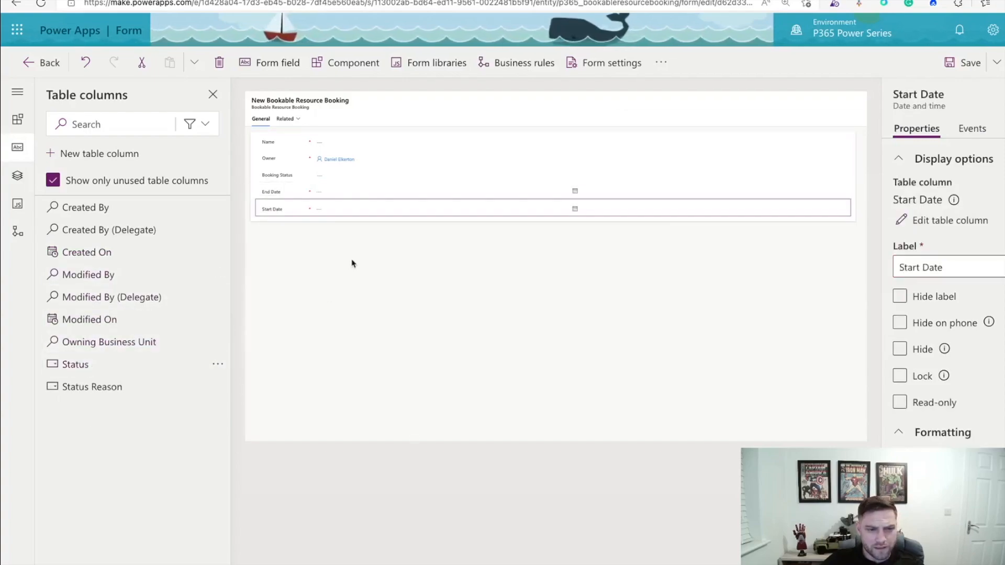
drag(296, 216, 301, 193)
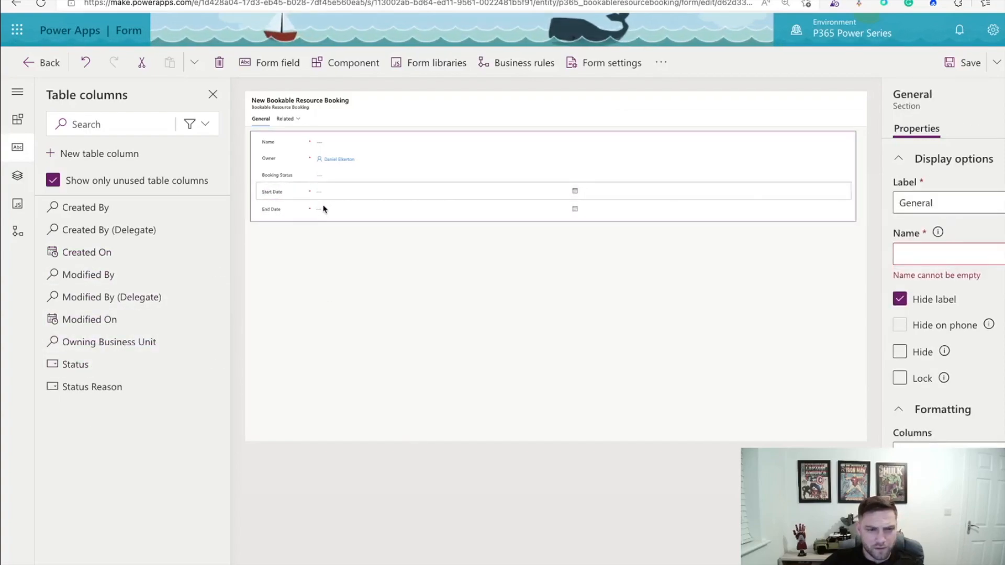
click(446, 270)
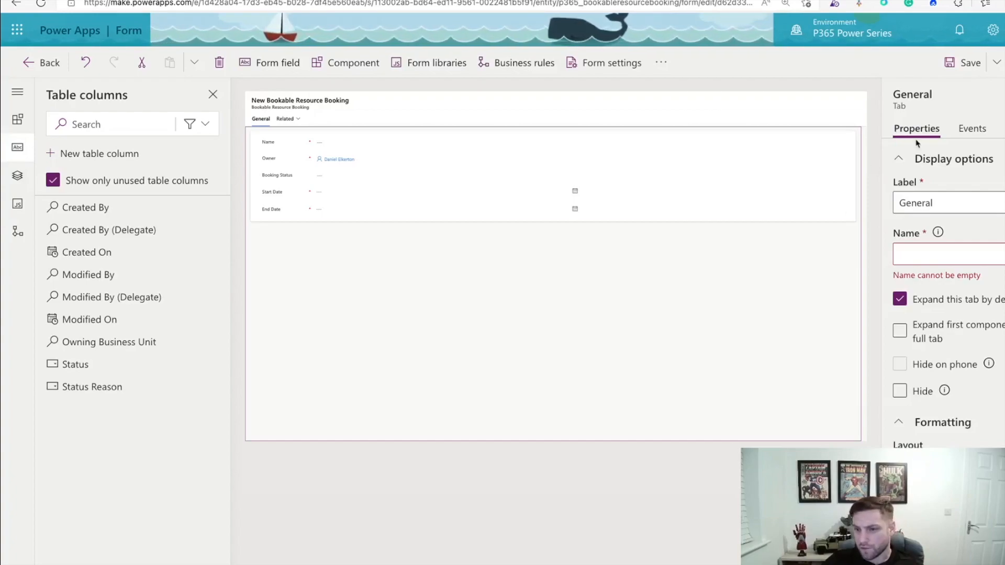
- Start another table column with the Choice data type
click(106, 155)
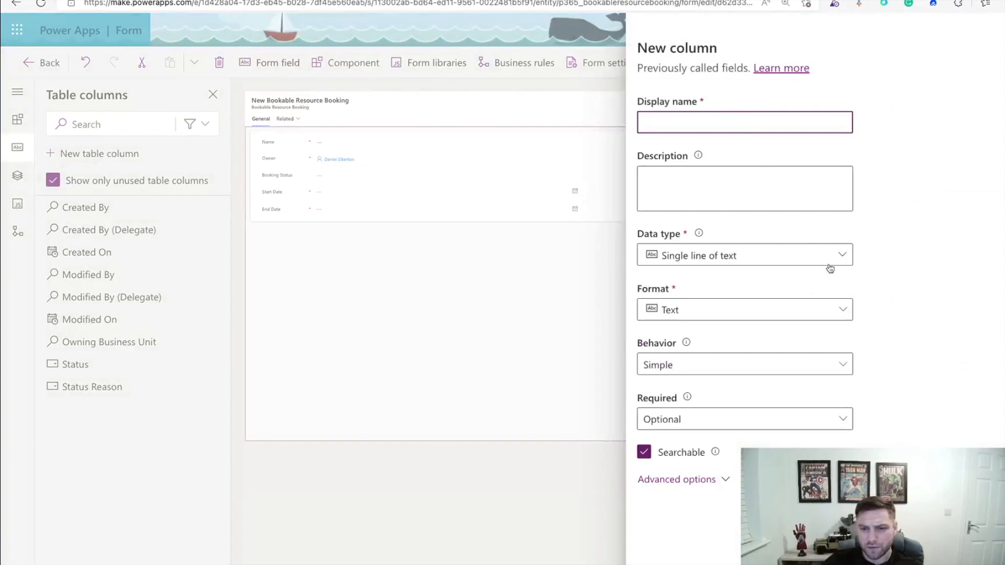
click(827, 261)
mouse_move(806, 413)
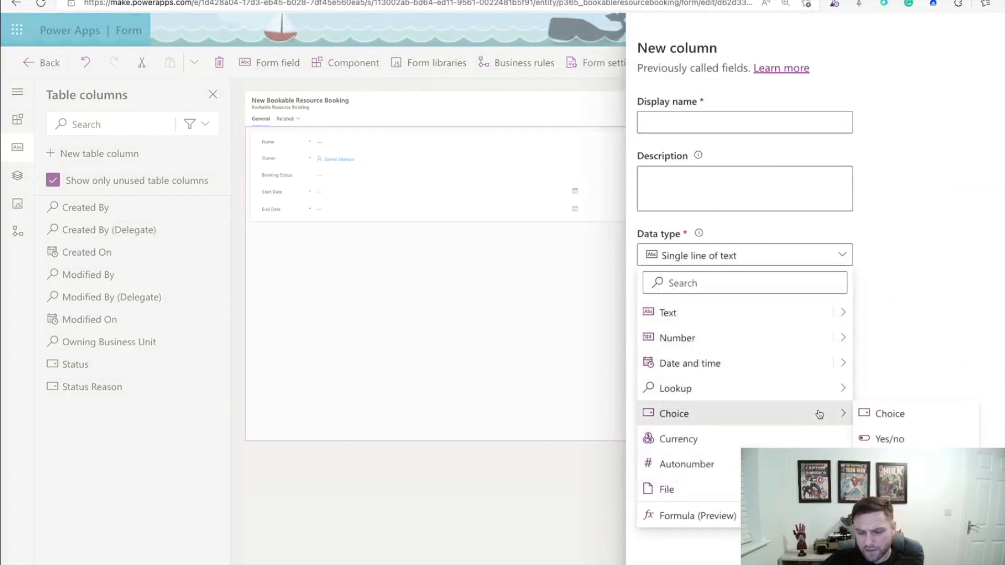
click(887, 414)
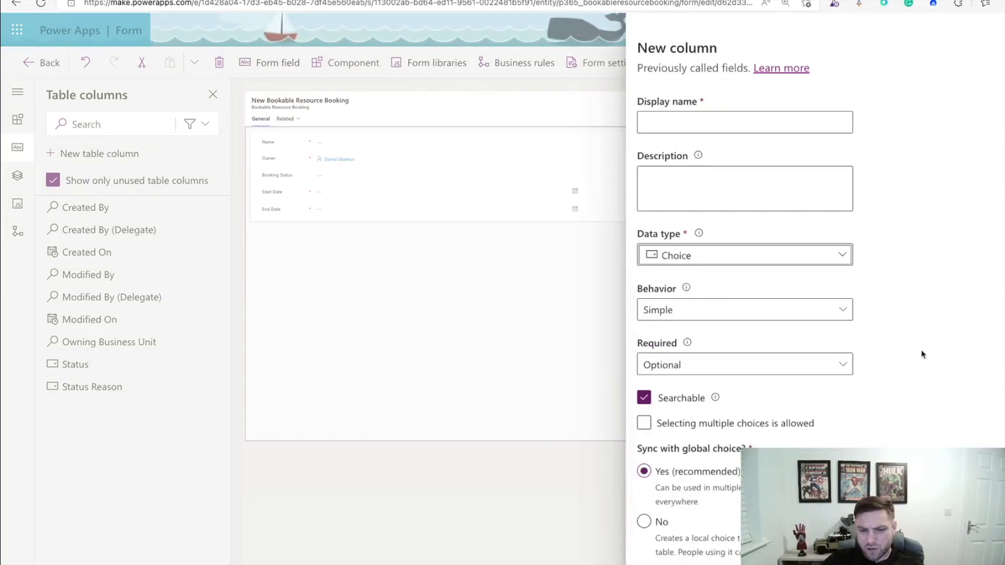
- Make the new choice column business required, leaving its behavior as Simple
scroll(922, 352, down, 2)
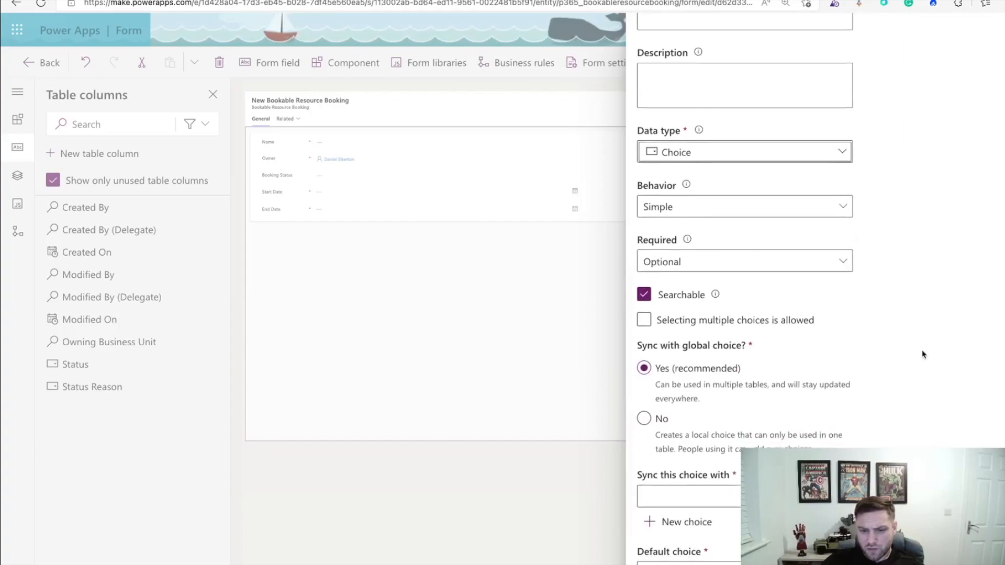
click(702, 209)
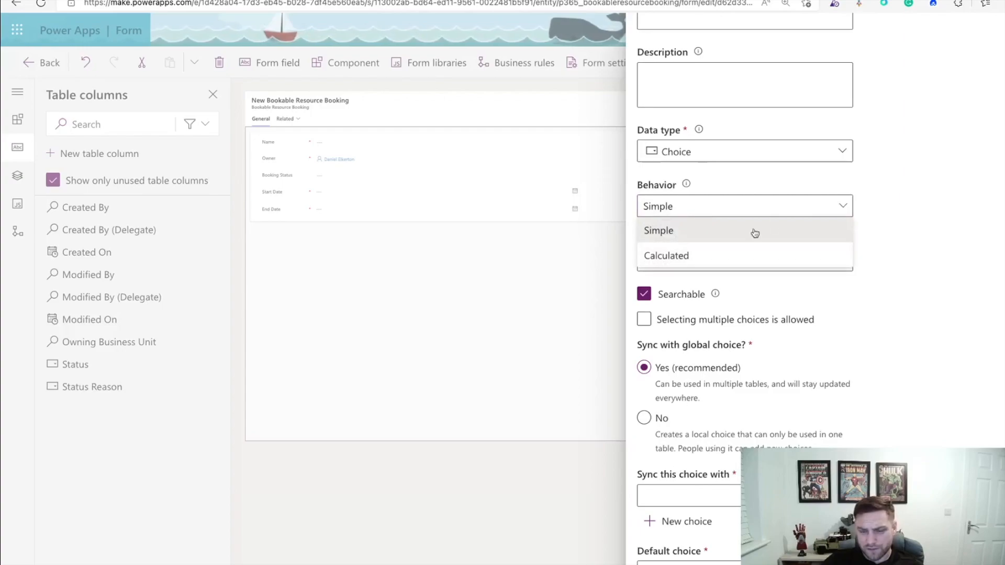
click(904, 209)
scroll(898, 215, down, 1)
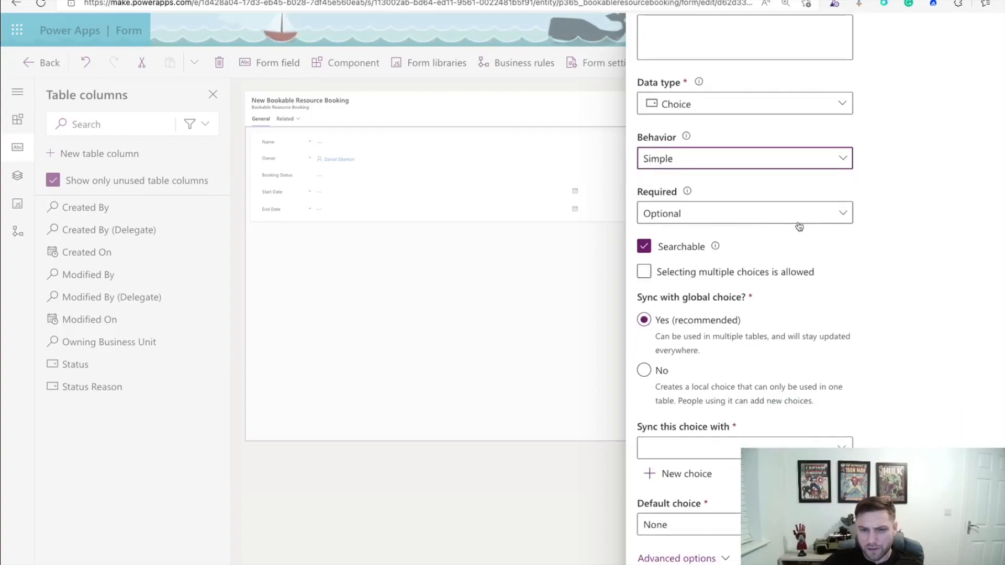
click(734, 216)
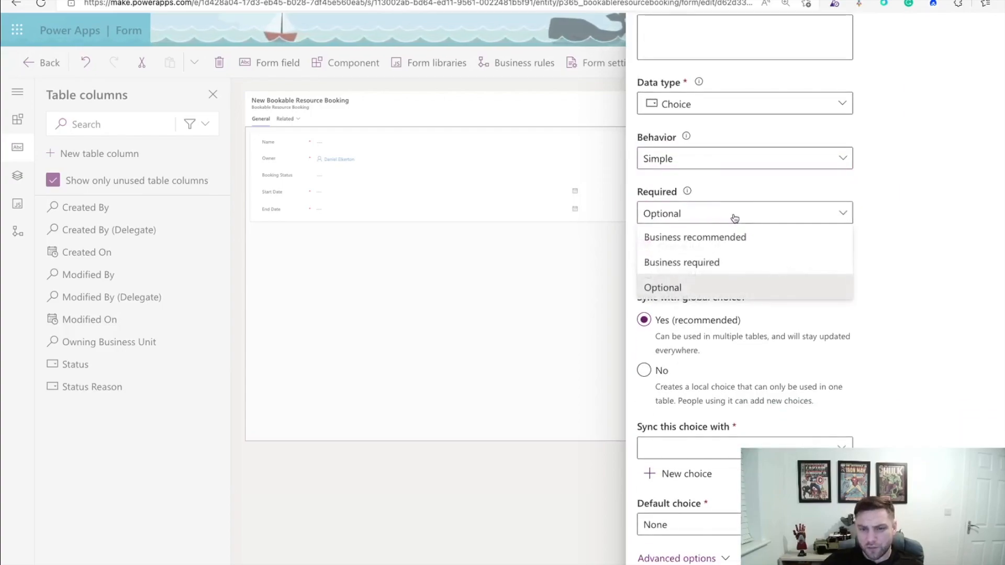
click(723, 262)
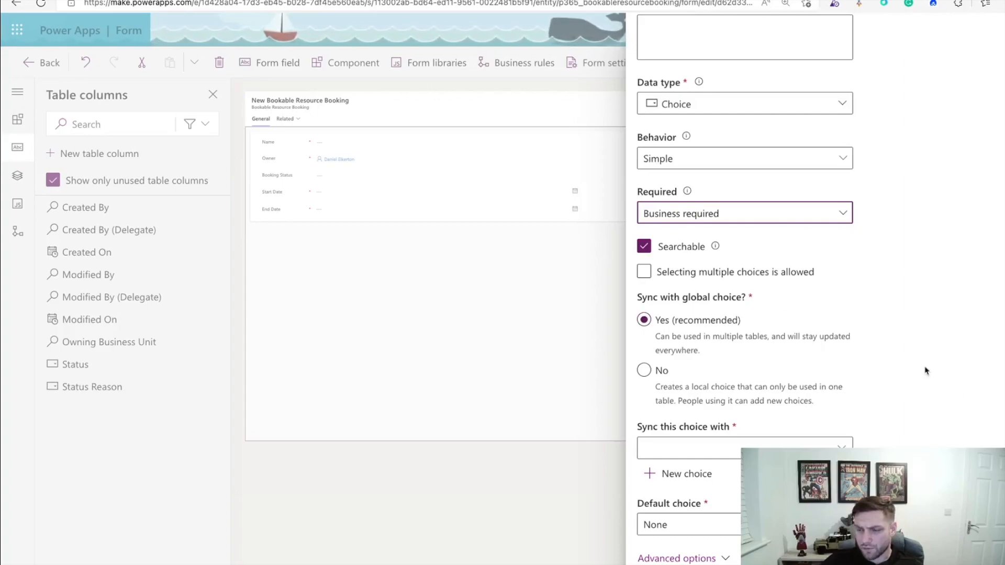
click(647, 371)
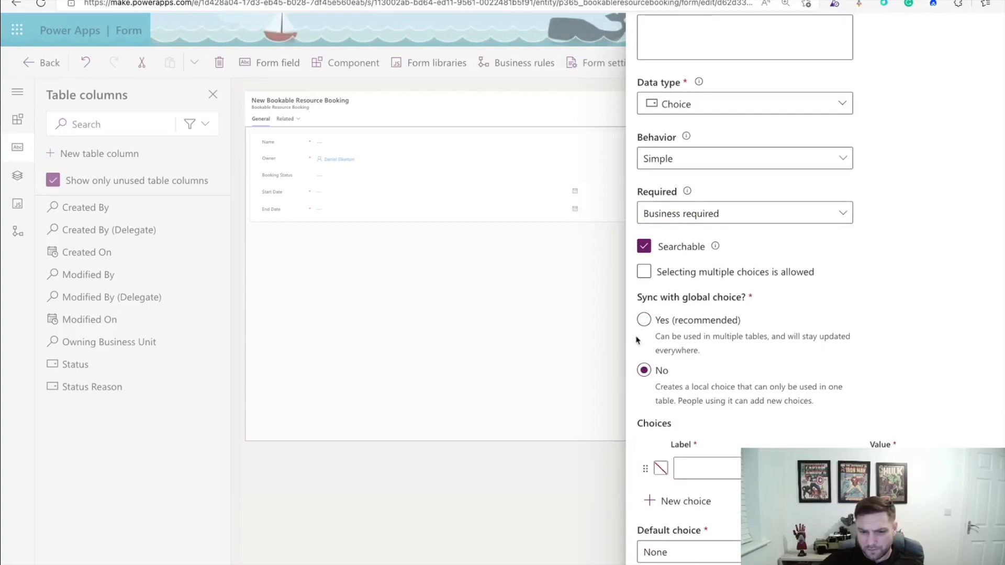
click(649, 321)
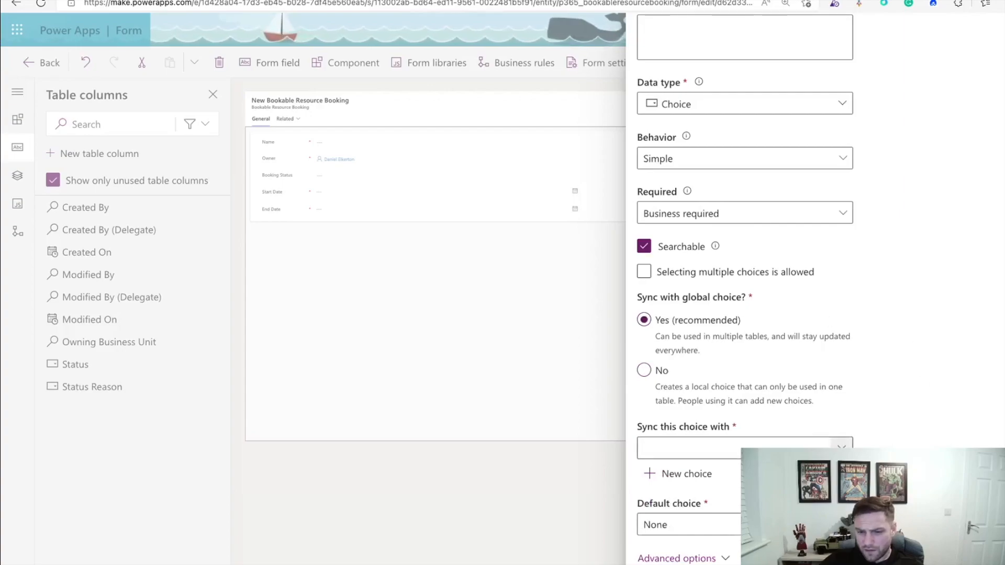
click(773, 448)
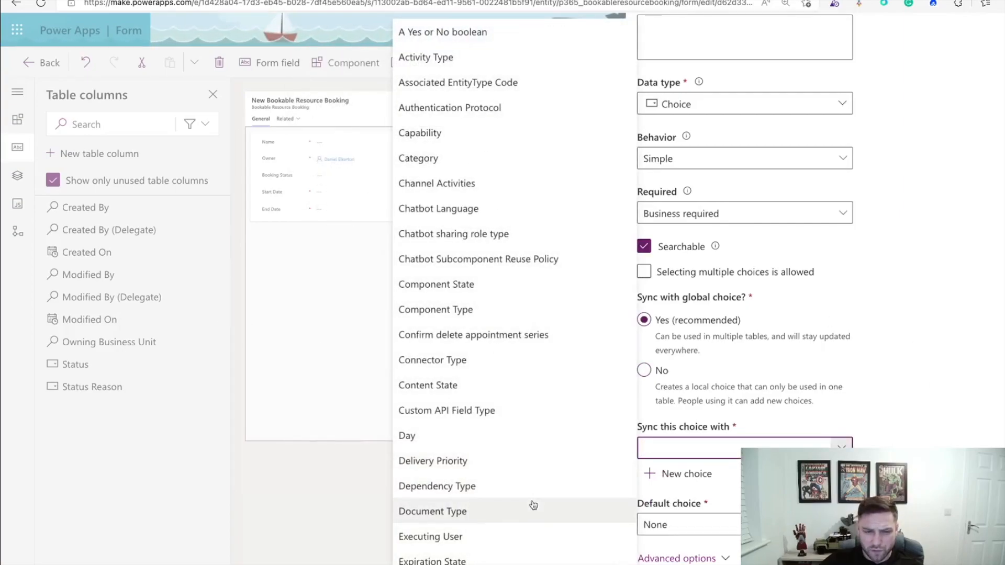
click(933, 293)
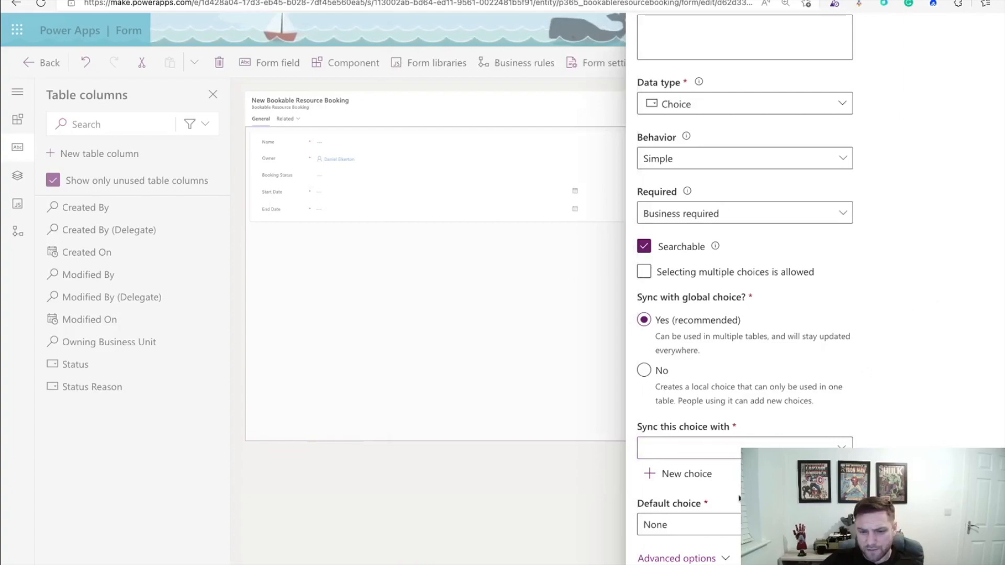
- Start a new global choice for the column to sync with, using display name "Duration (Choice)"
click(681, 474)
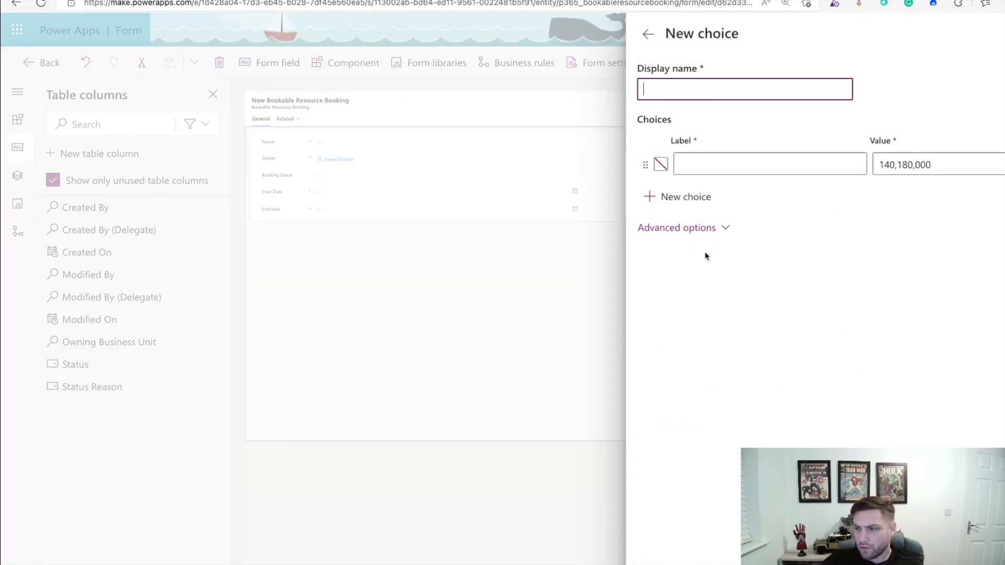
text(Dur)
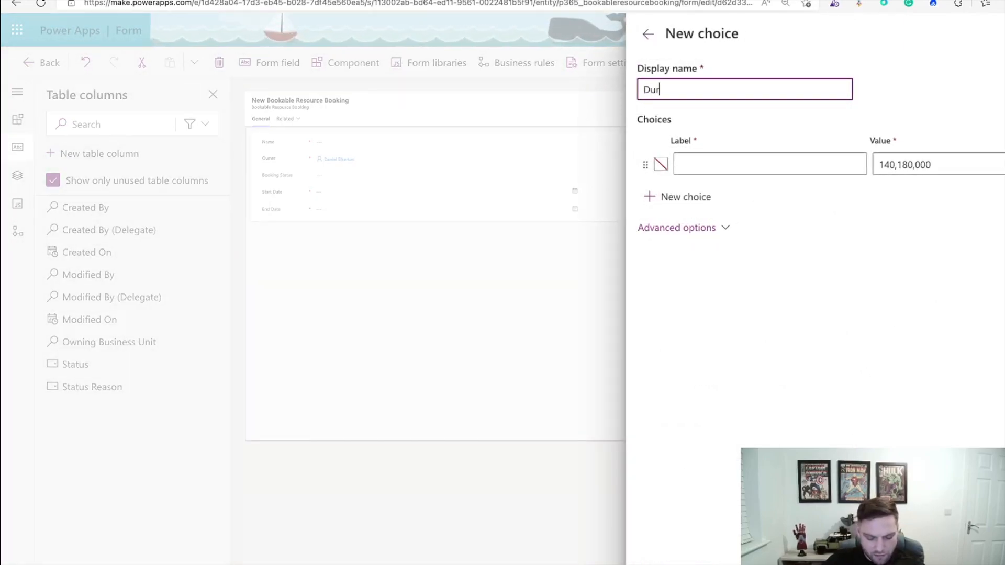
text(atinon \9Chouice)
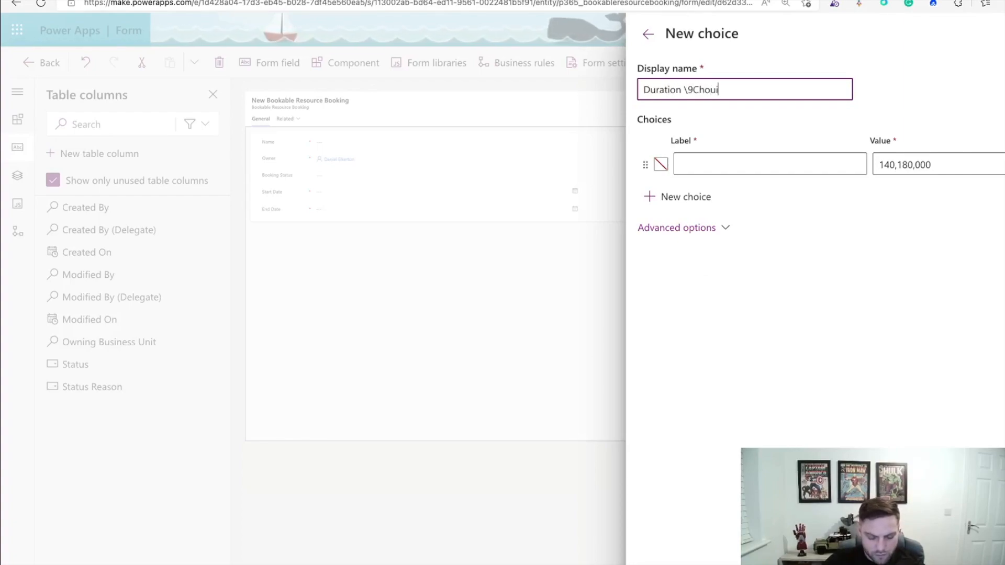
key(BackSpace)
key(BackSpace)
key(BackSpace)
key(BackSpace)
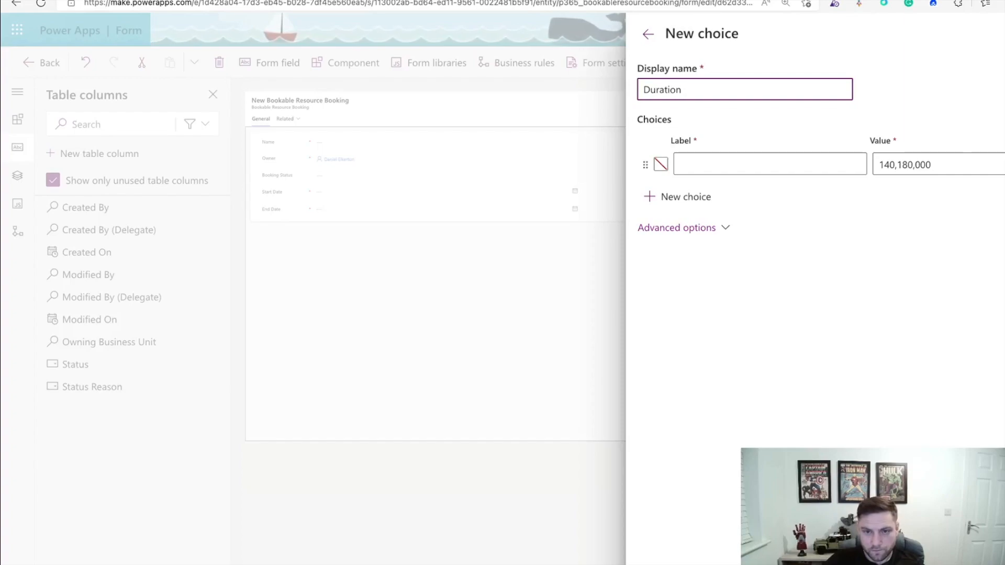
text(Choice))
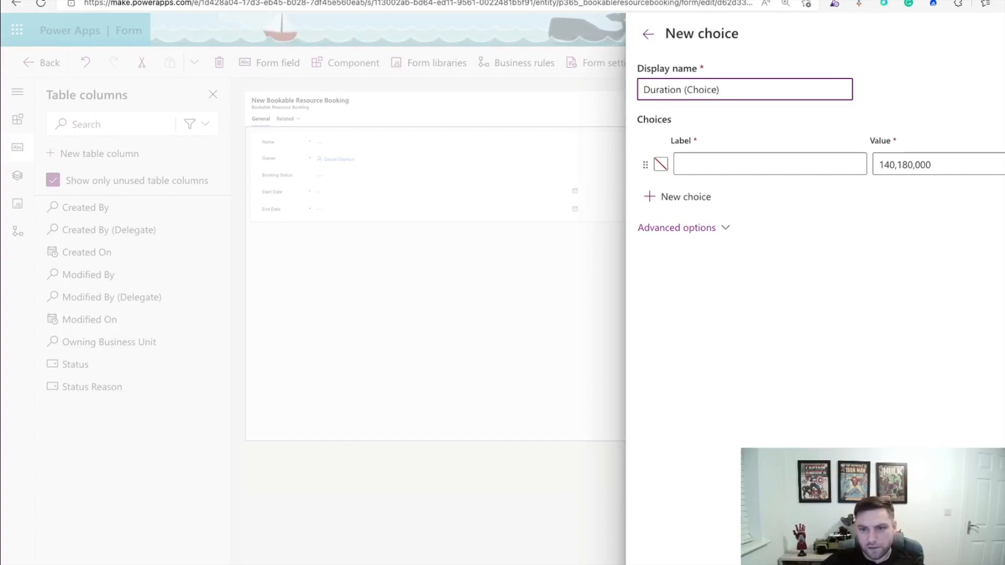
- Add the choices AM, PM and All Day to the new Duration (Choice) global choice
click(712, 161)
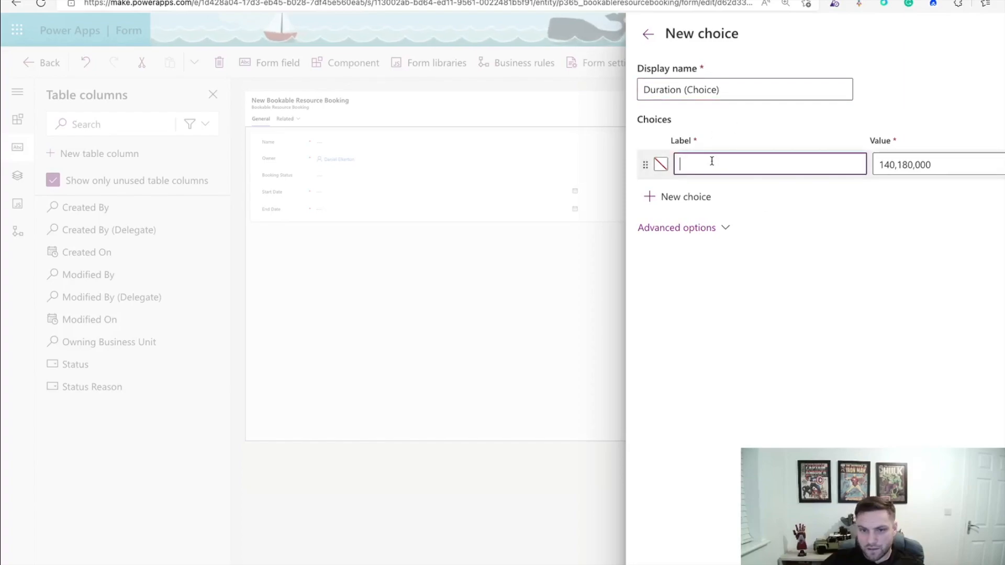
text(AM)
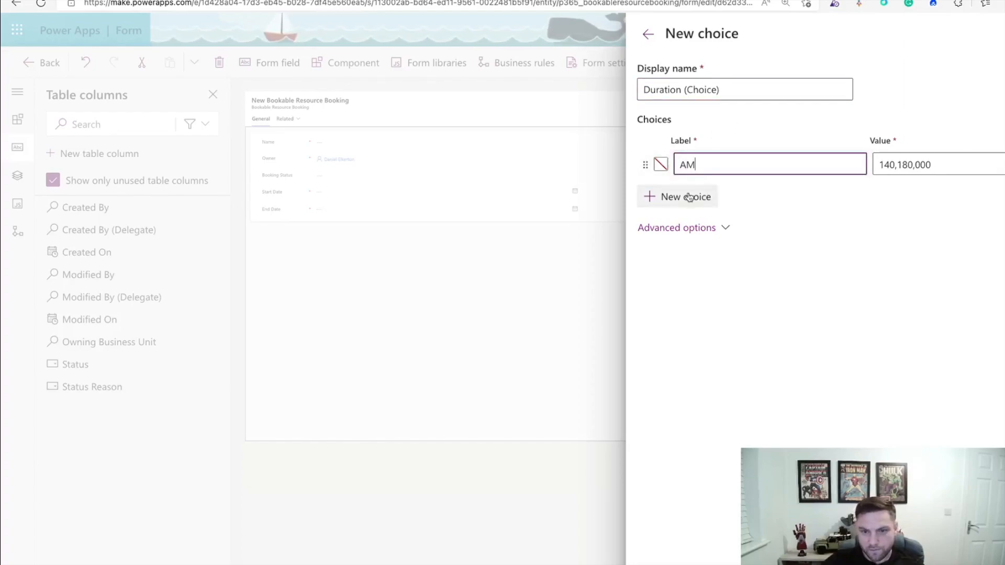
key(Return)
text(PM)
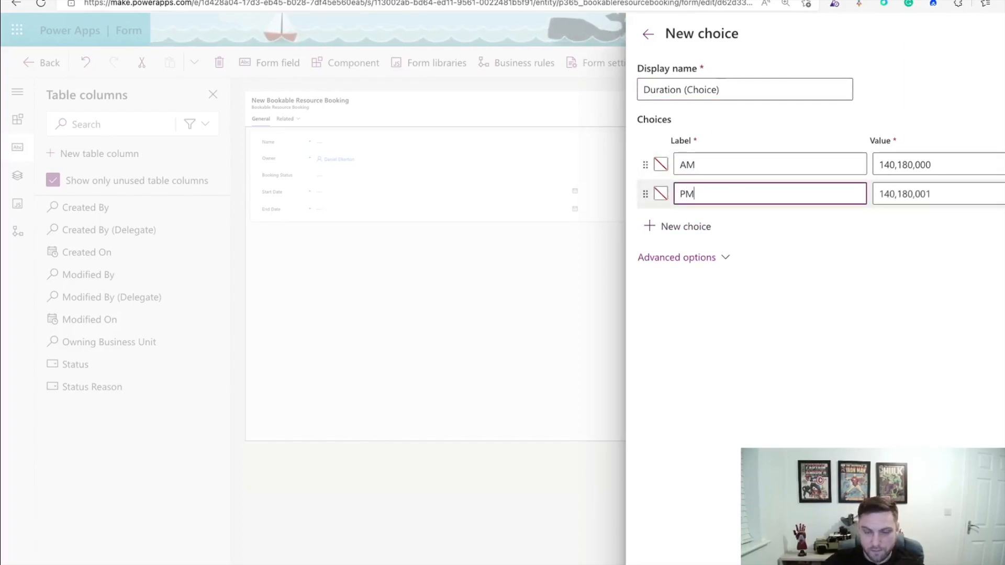
click(697, 225)
text(All Day)
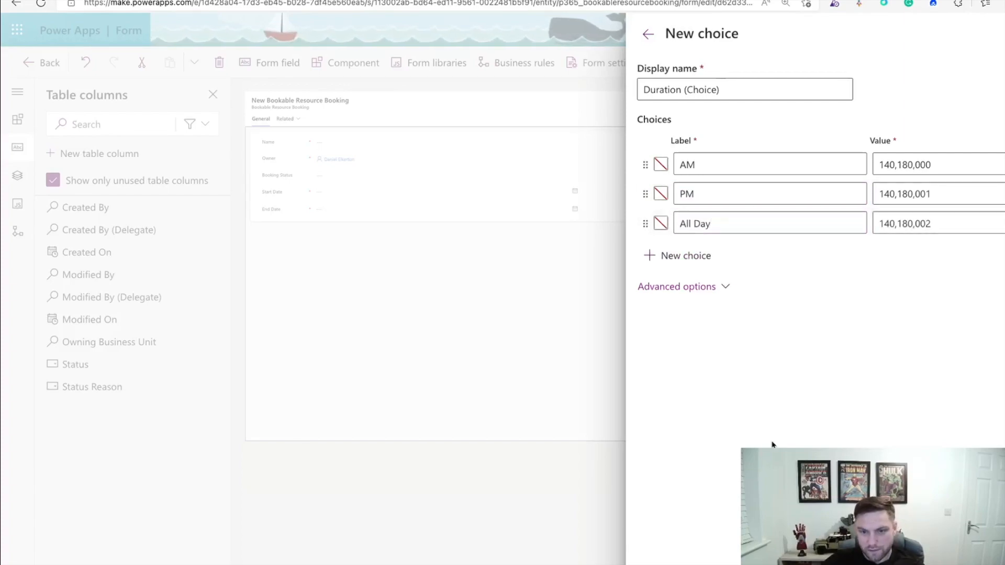
- Change the global choice's internal name to lowercase "durationchoice" after the p365_ prefix and save the choice
click(726, 286)
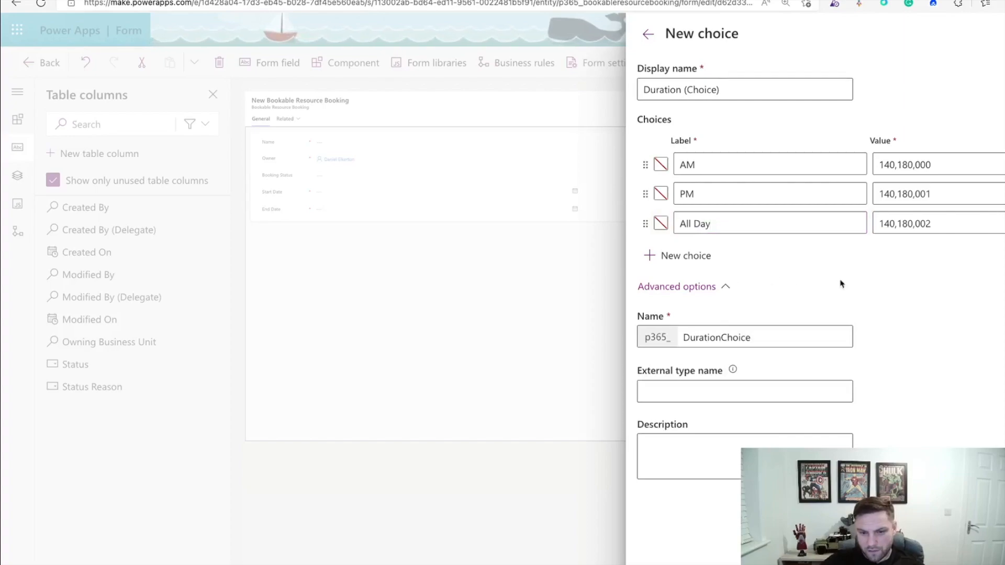
click(689, 338)
key(BackSpace)
text(d)
click(726, 337)
key(BackSpace)
text(c)
click(937, 381)
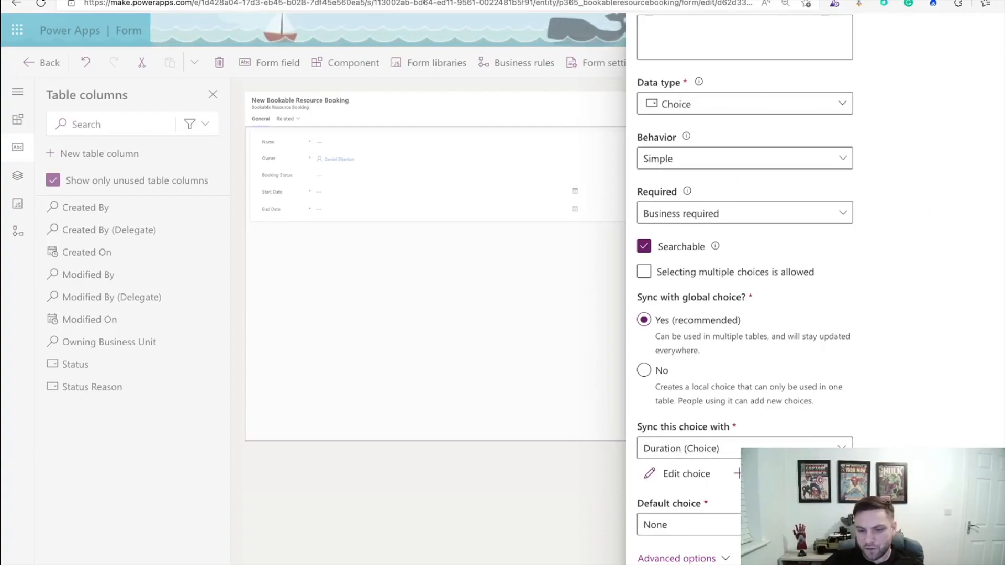
- Set the new column's default choice to All Day
click(841, 525)
key(Down)
key(Return)
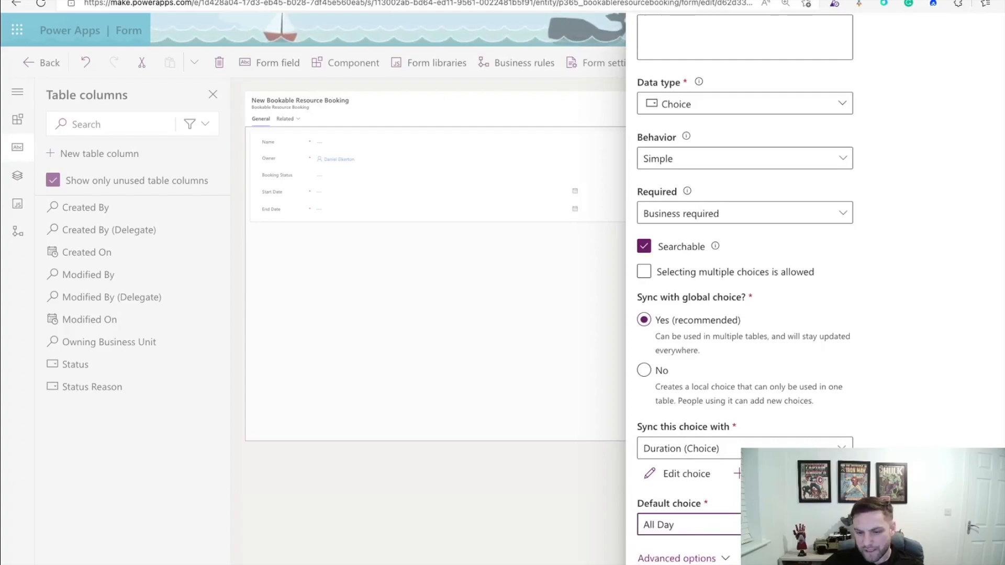
- Give the new column the display name "Duration (Choice)" and the description "AM,PM or All day"
scroll(944, 319, up, 5)
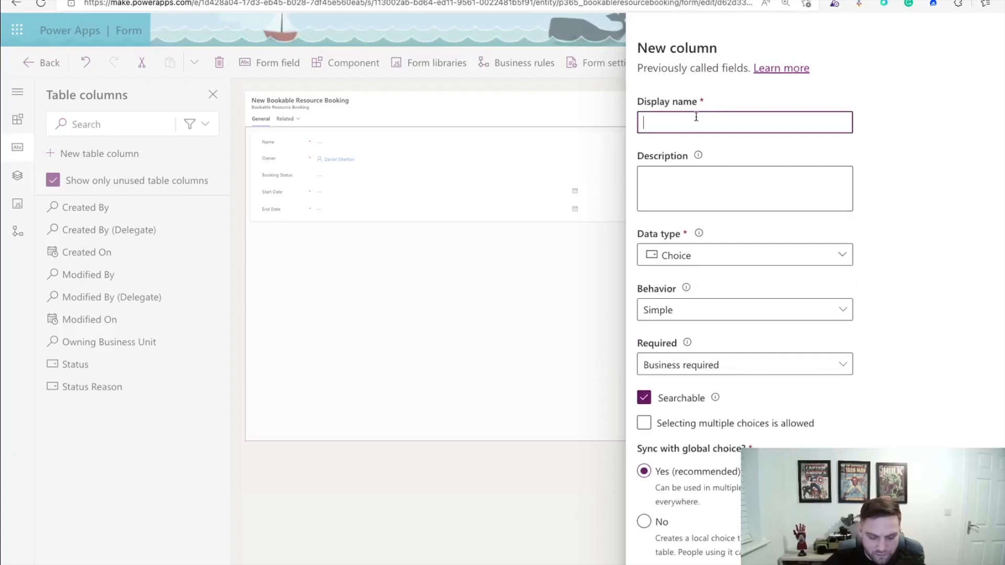
text(Durat)
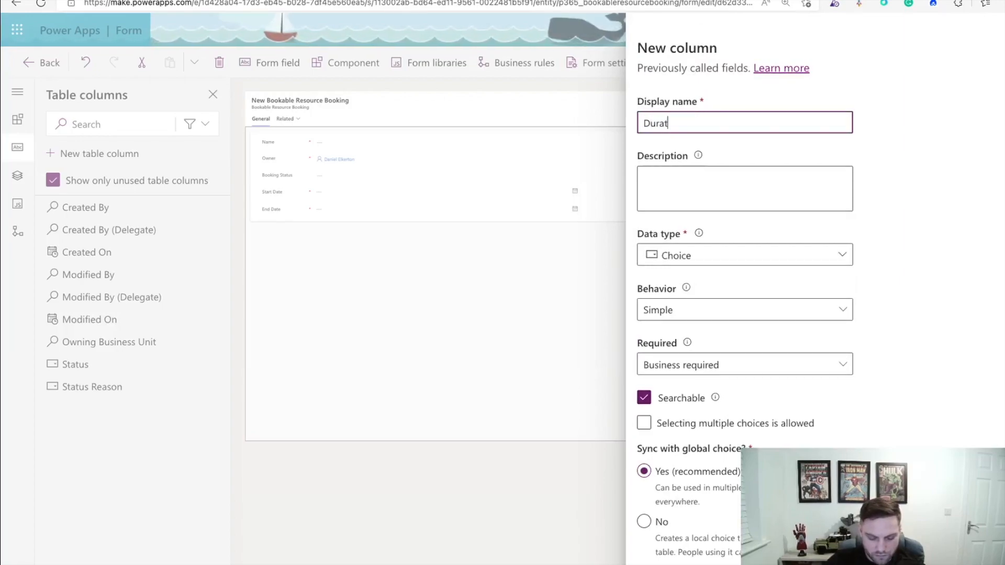
text(ion (Choice))
click(682, 181)
text(AM)
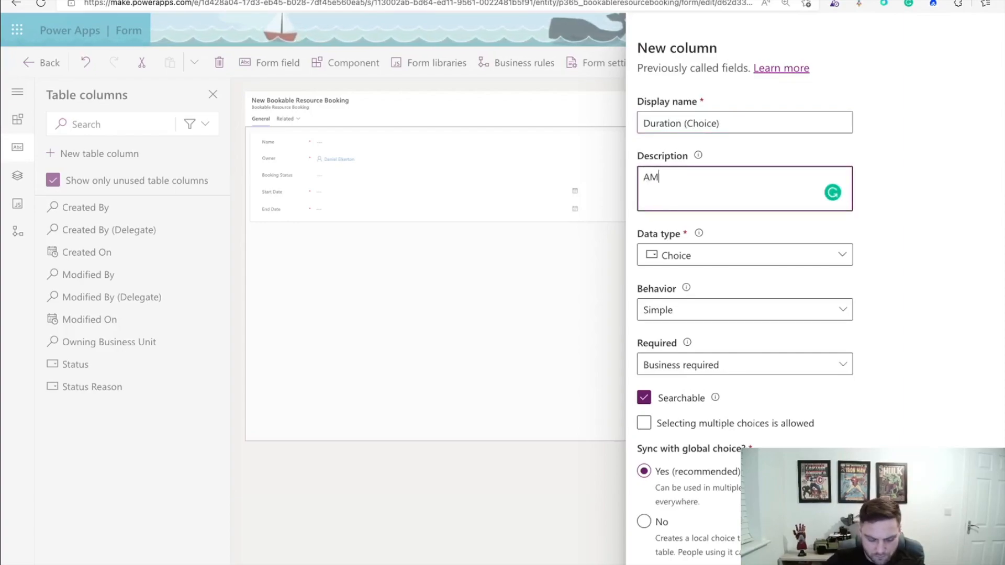
text(,PM)
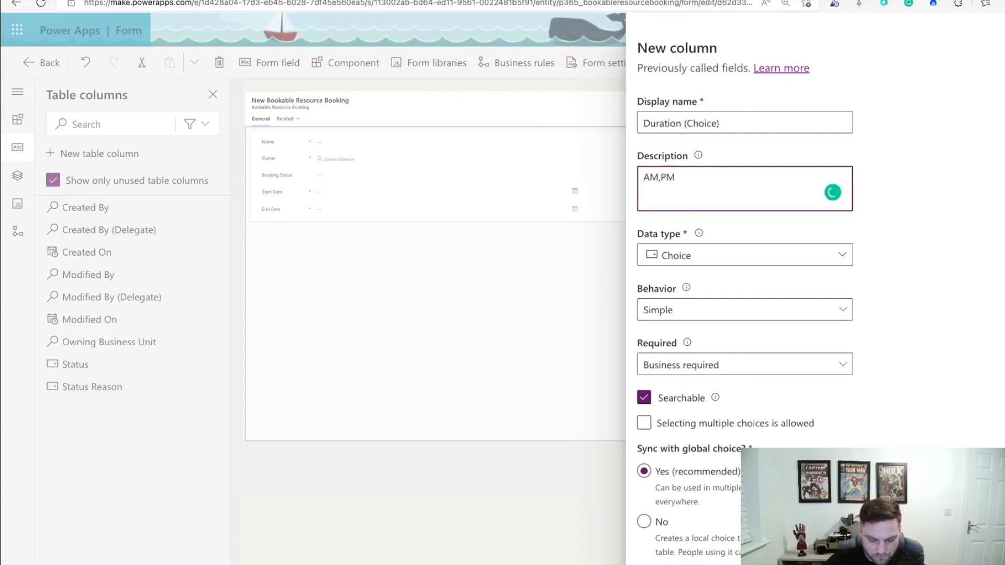
text( or All da)
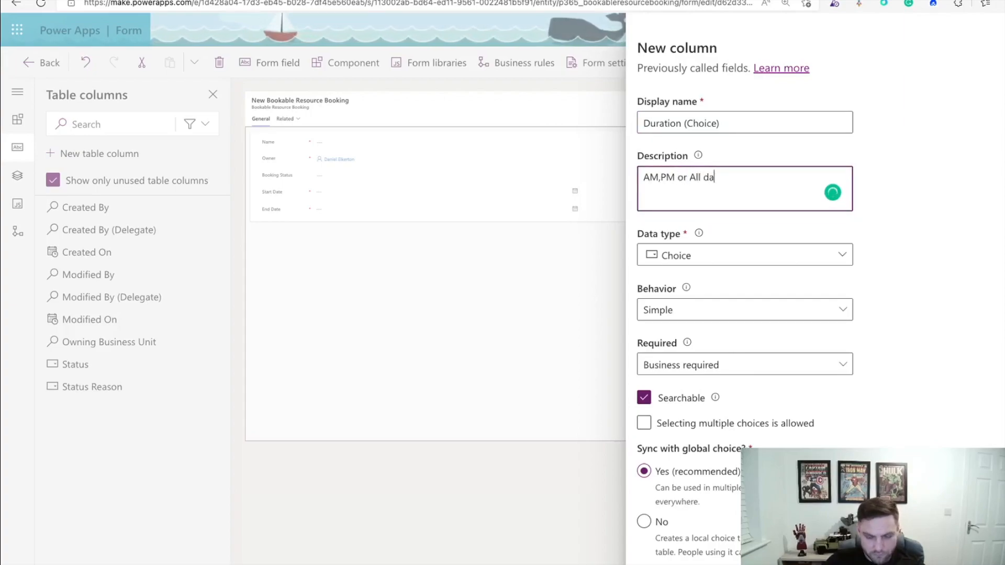
click(985, 406)
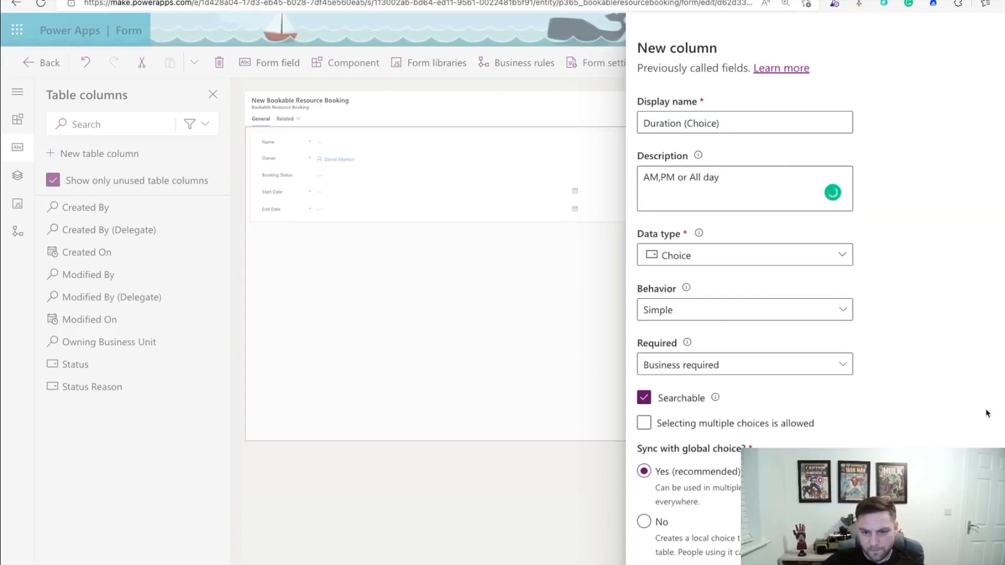
- Change the column's schema name to lowercase "durationchoice" after the p365_ prefix and save the column
scroll(987, 418, down, 3)
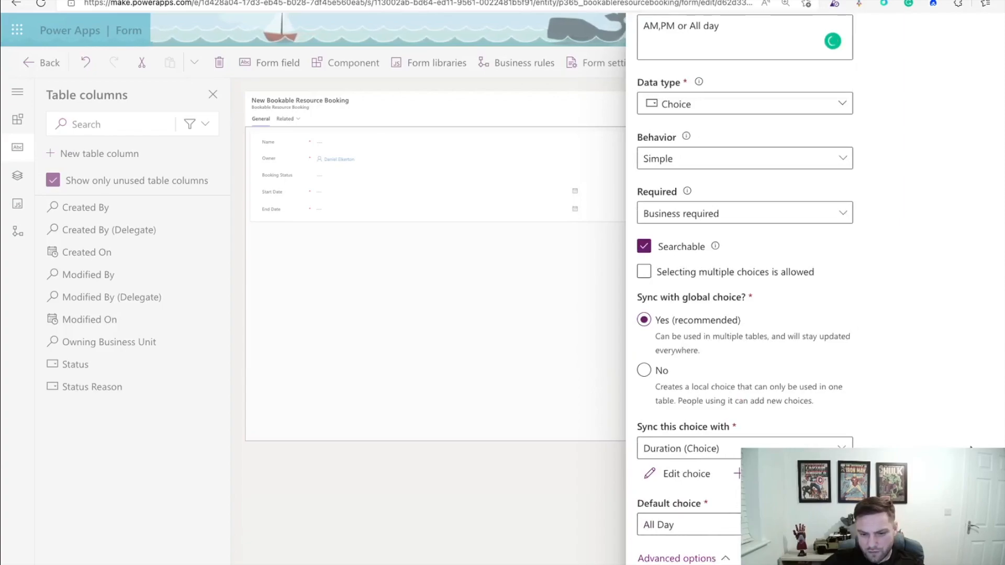
click(726, 556)
scroll(971, 448, down, 4)
click(689, 414)
key(BackSpace)
text(durationchoice)
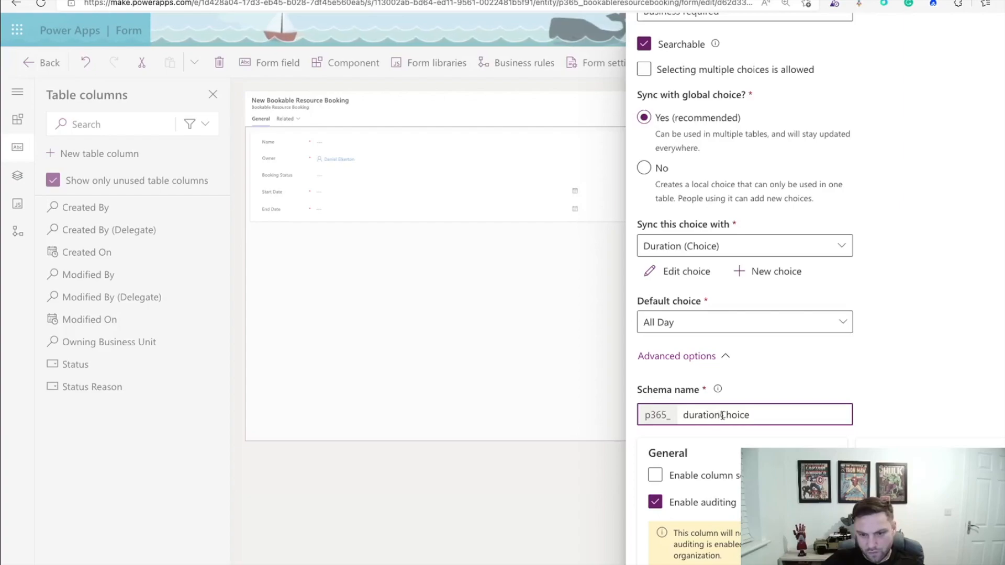
click(724, 415)
key(Delete)
text(c)
click(946, 335)
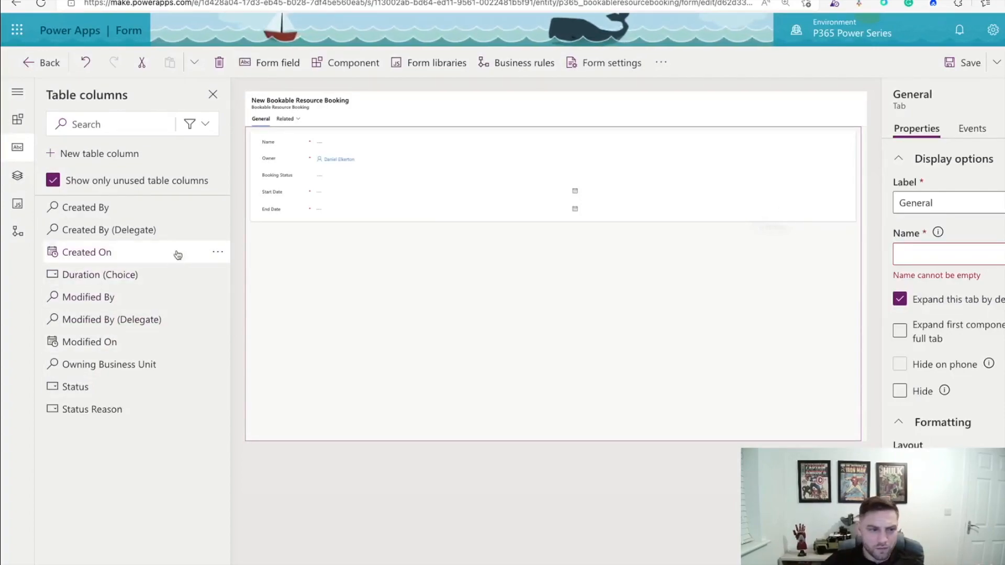
- Add the Duration (Choice) column to the form below End Date and format the General section with two columns
click(88, 274)
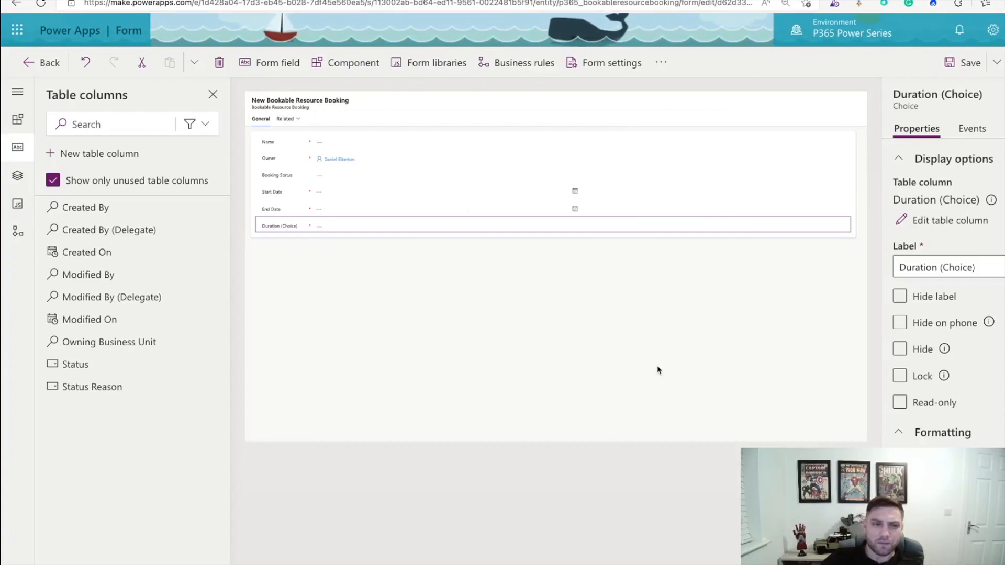
click(279, 236)
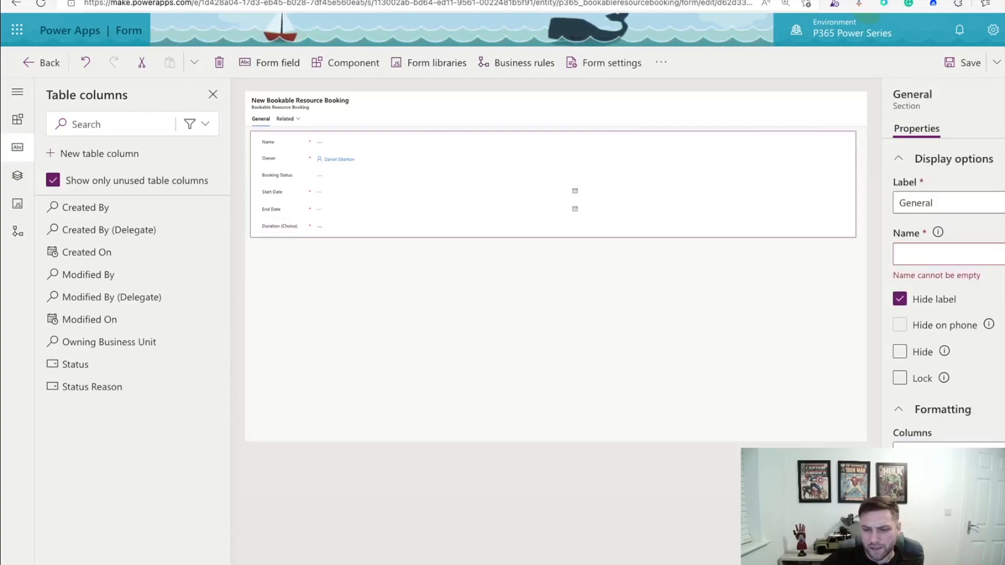
click(942, 501)
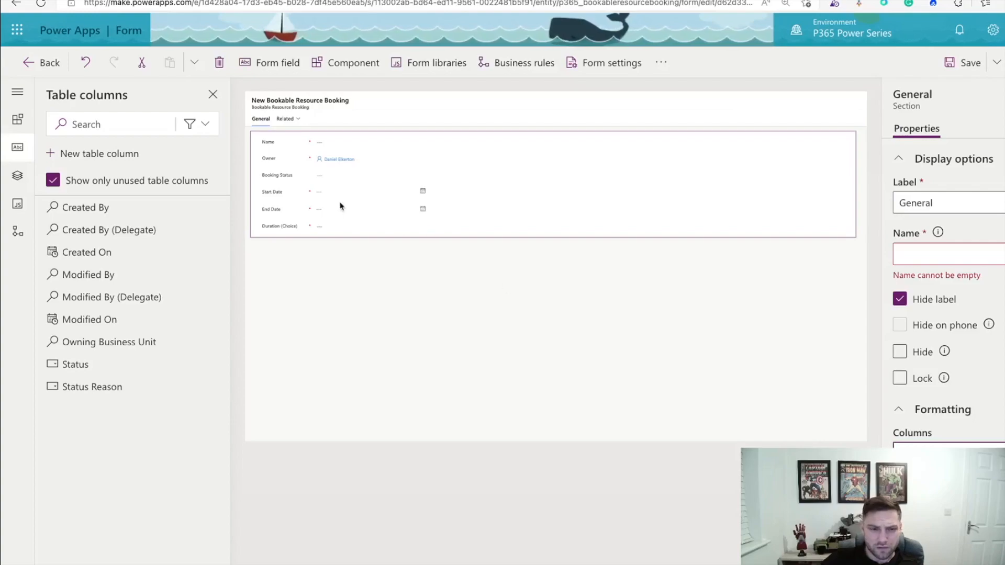
- Move the Owner field from the General section into the form header
click(281, 158)
drag(273, 160, 744, 113)
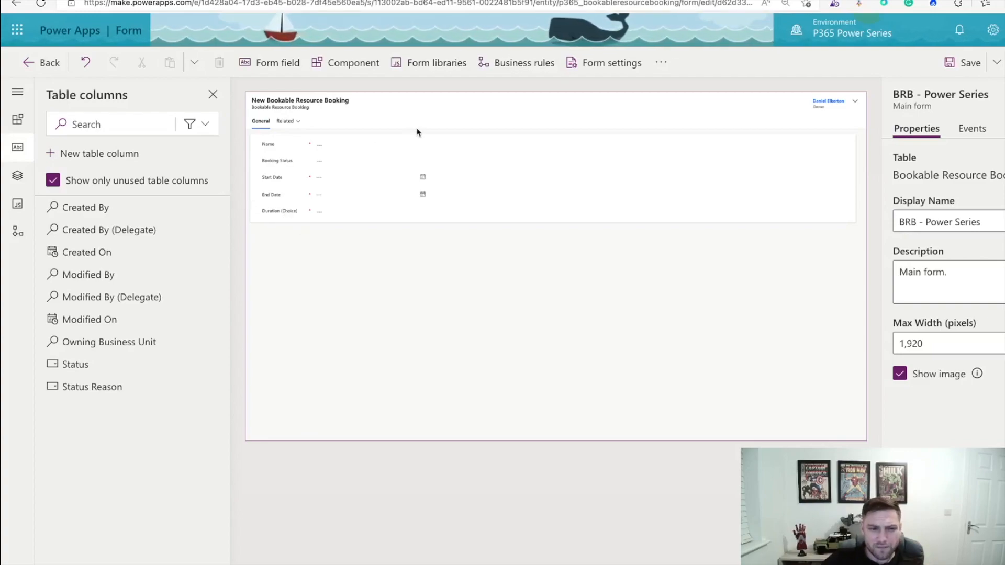
- Add a 2-column tab to the form after the General tab
click(18, 121)
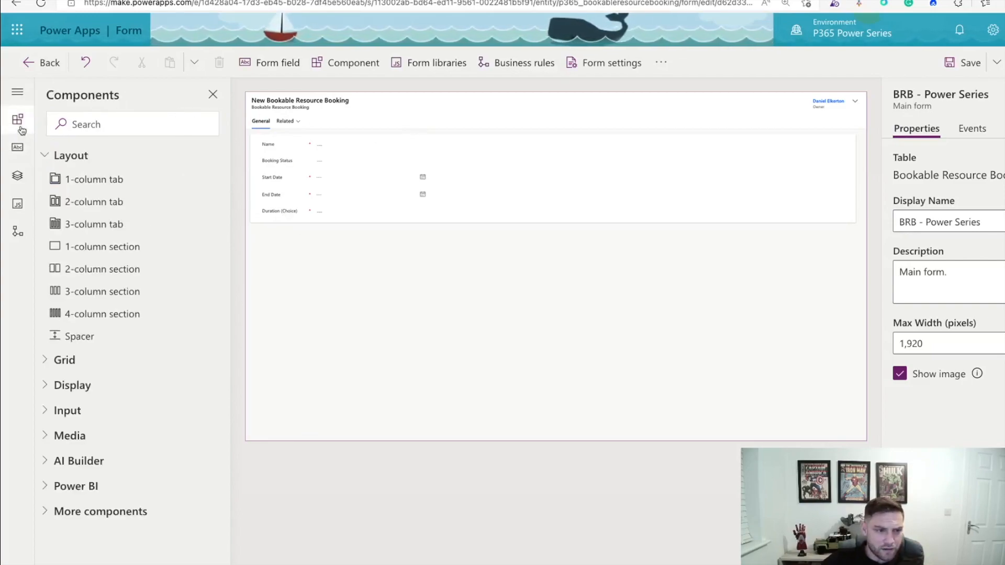
drag(70, 204, 270, 124)
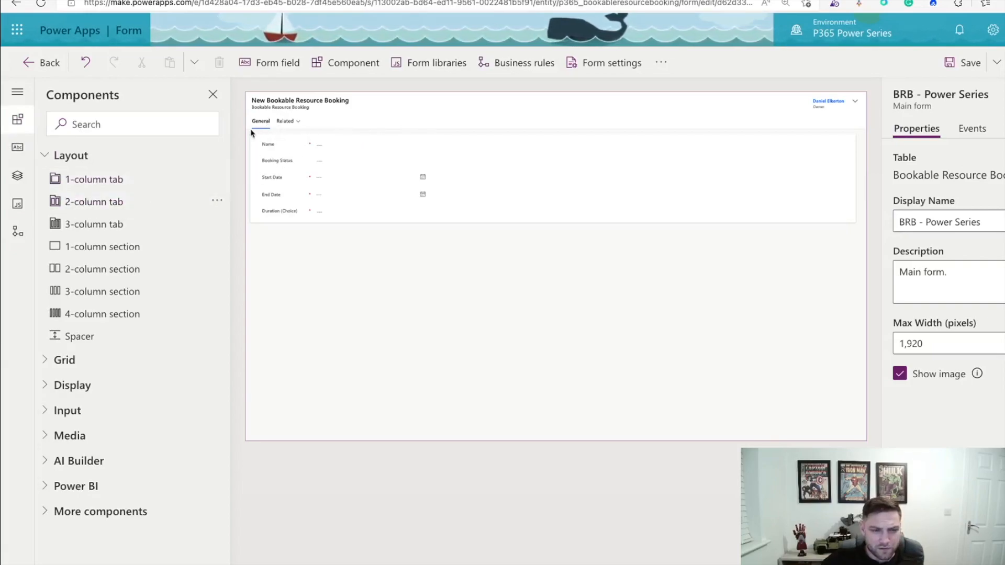
click(87, 203)
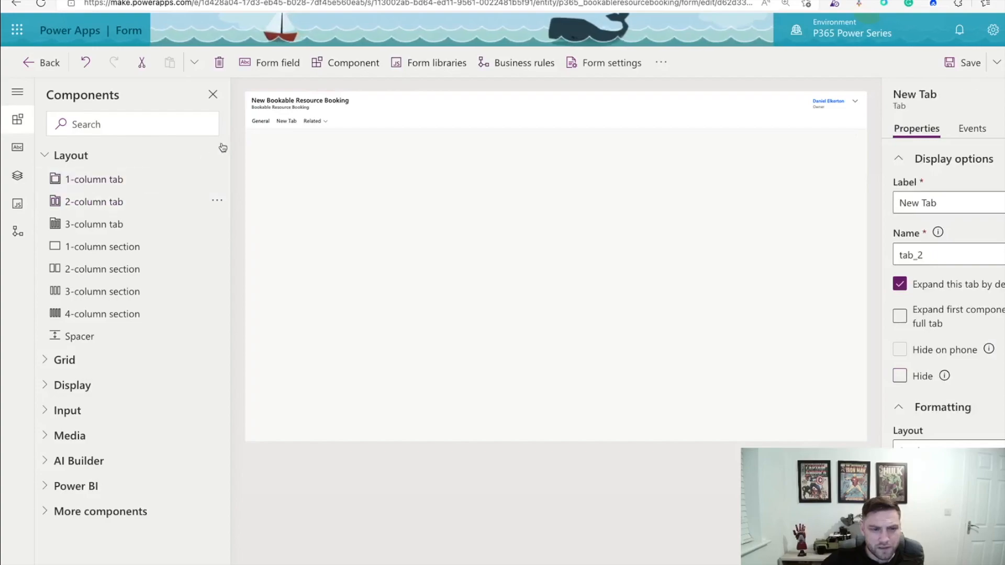
- Set the new tab's label to "Other Details"
right_click(289, 124)
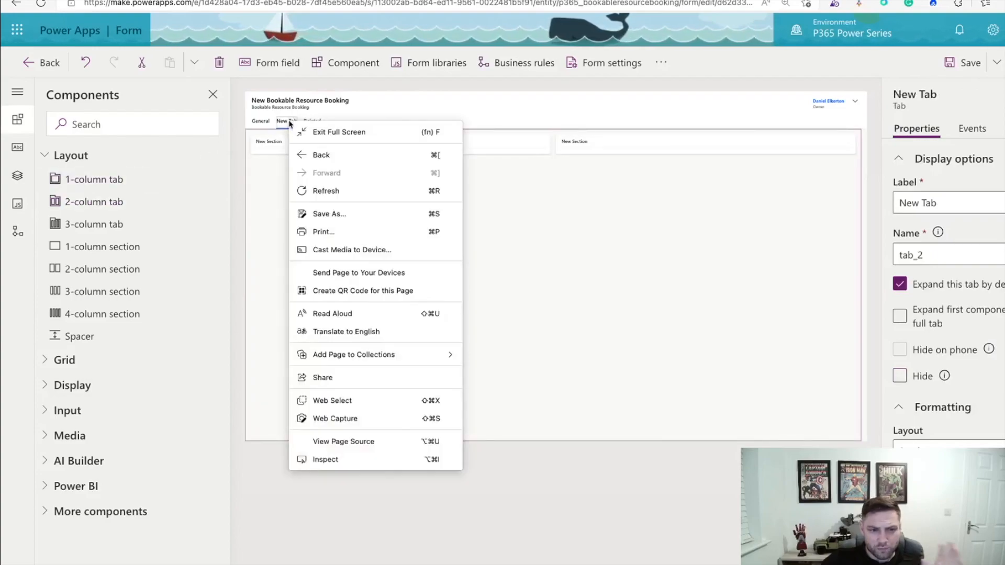
click(574, 231)
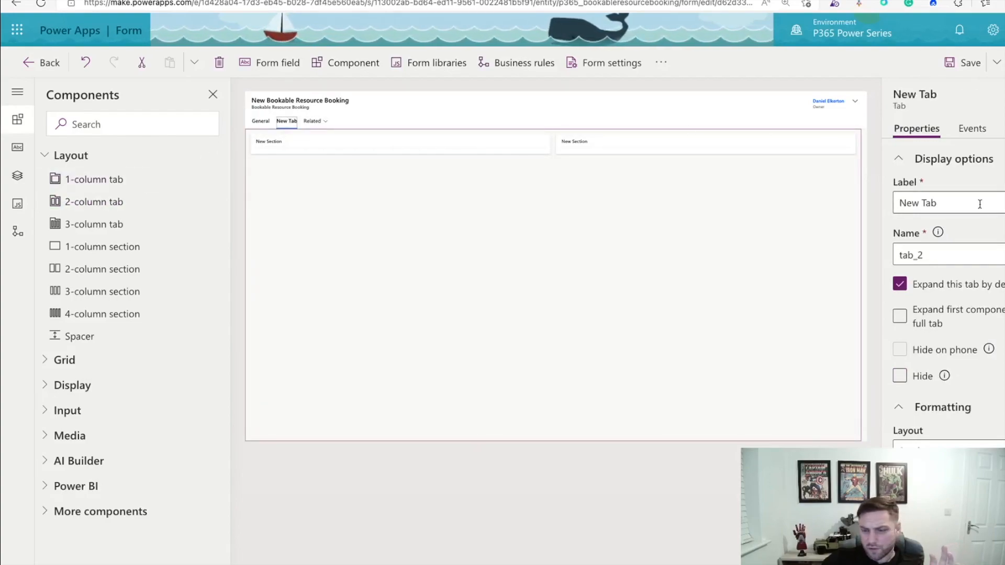
drag(956, 203, 899, 202)
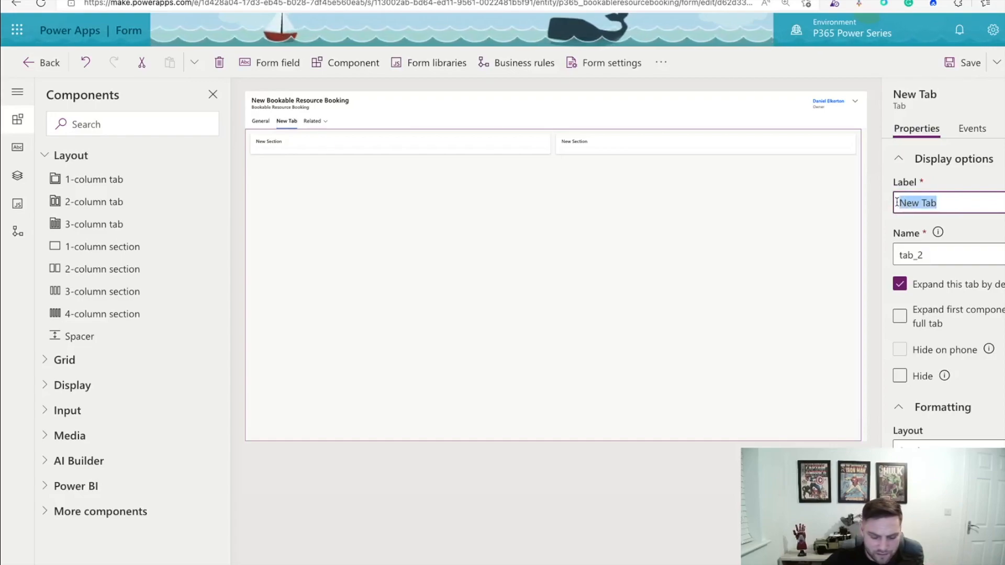
text(Other Details)
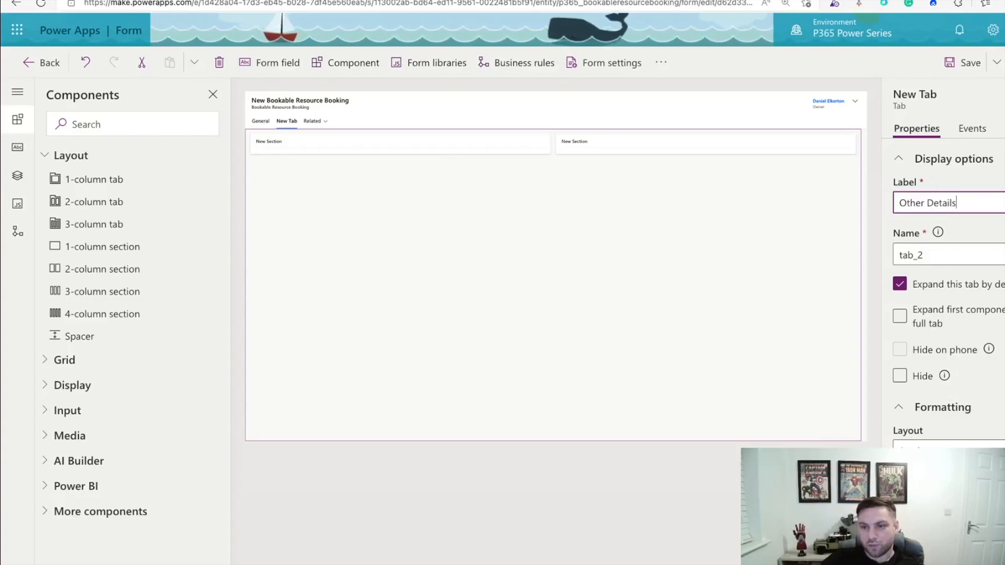
key(Return)
click(926, 167)
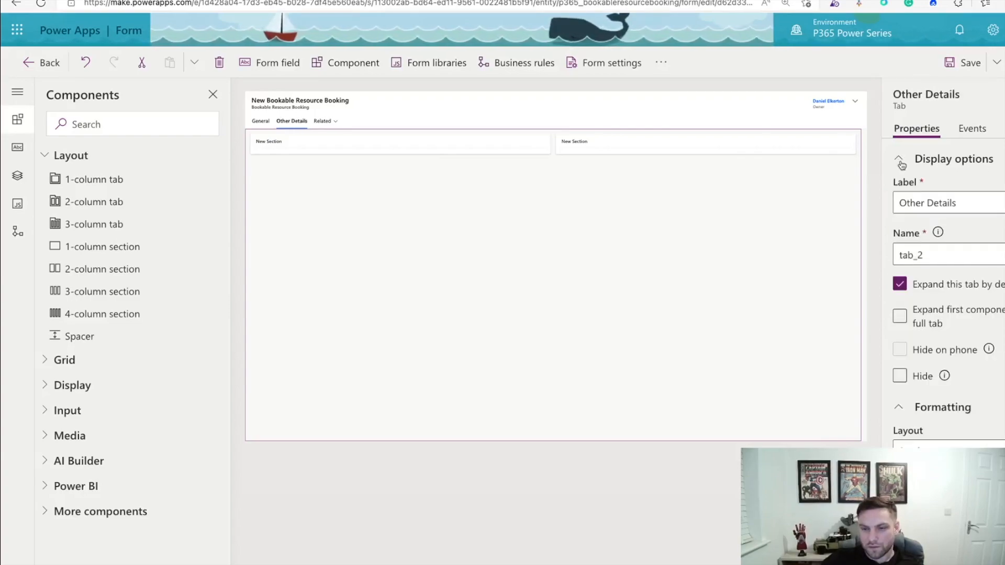
- Set the Other Details tab's name to "tab_other_details"
click(925, 255)
key(BackSpace)
text(other_details)
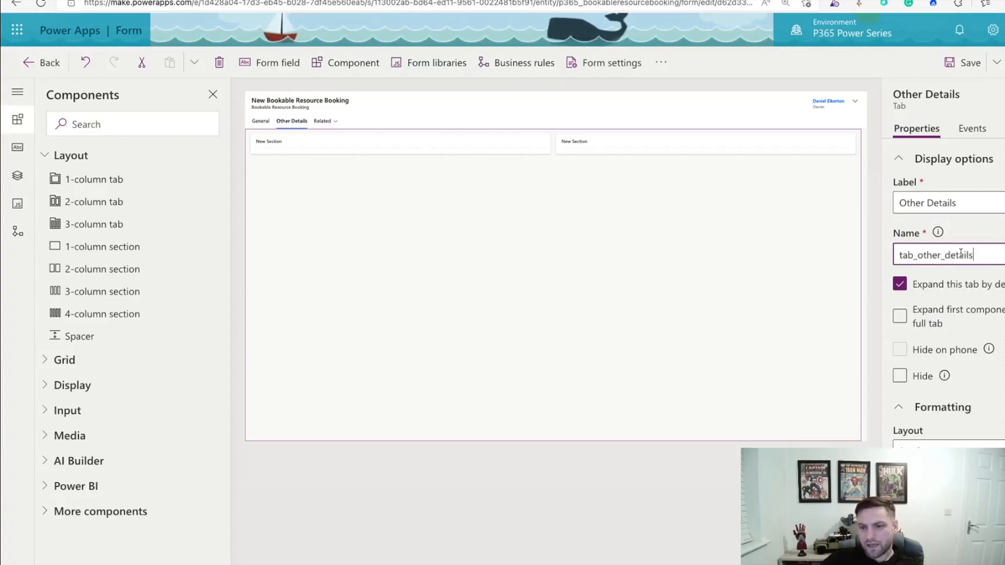
drag(976, 255, 900, 255)
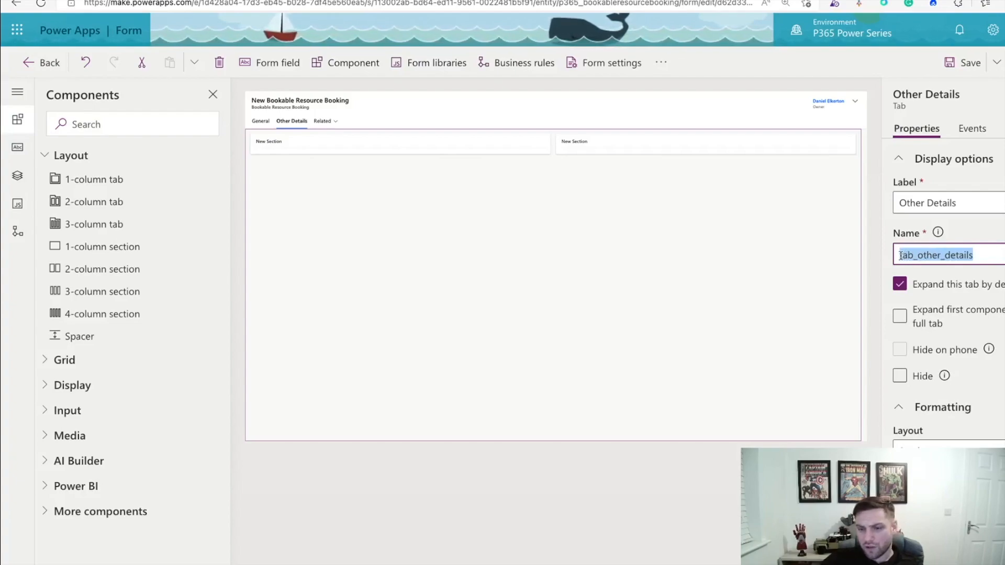
click(982, 256)
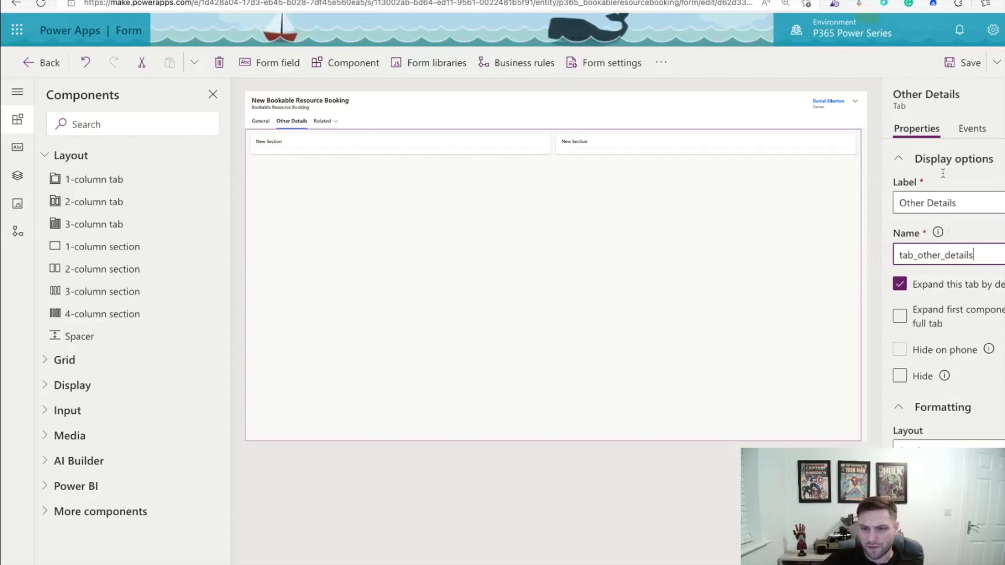
- Select the Name field on the General tab and save the form
click(260, 122)
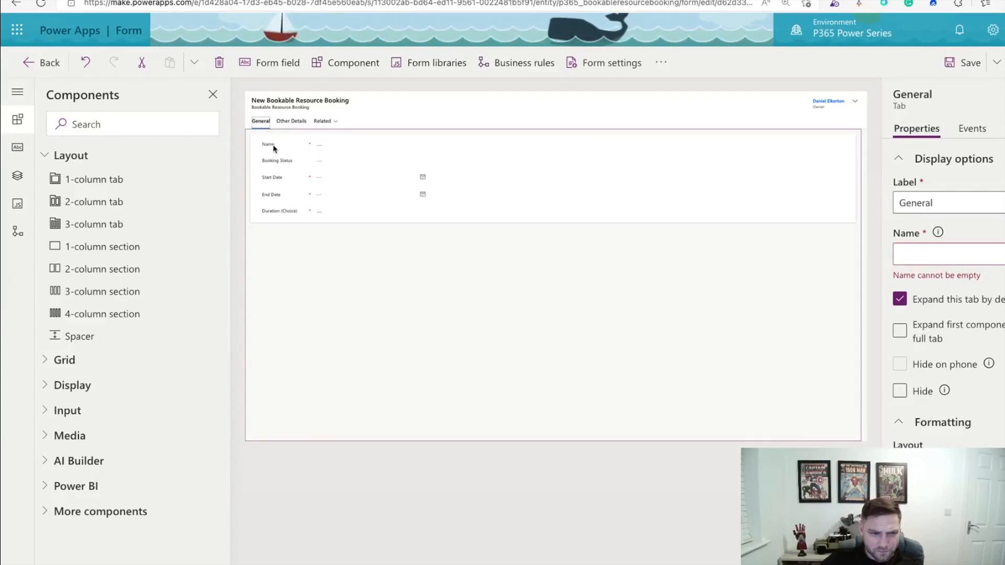
click(324, 149)
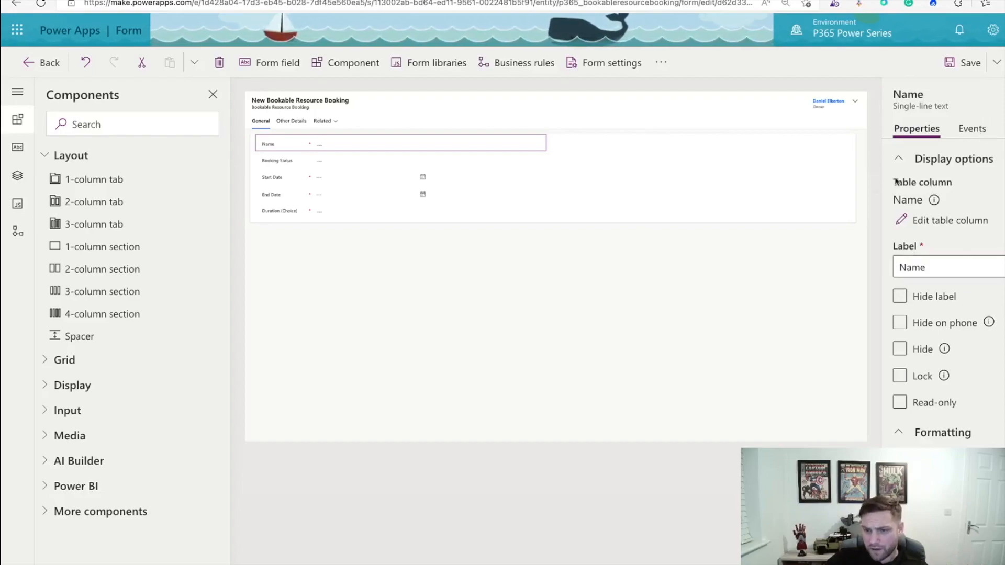
click(933, 202)
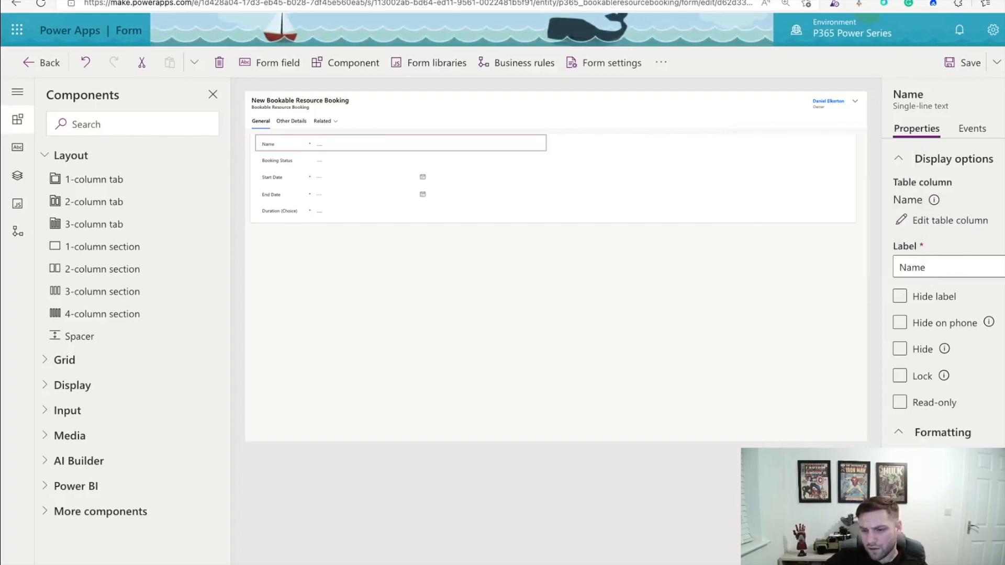
click(969, 64)
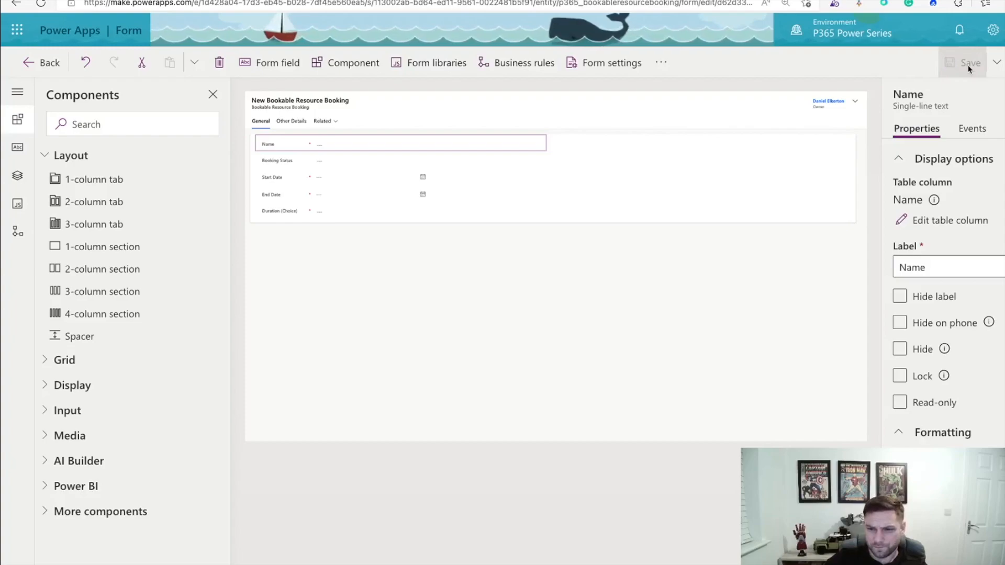
- Leave the form editor and open the Name primary column of the Bookable Resource Booking table for editing
click(29, 62)
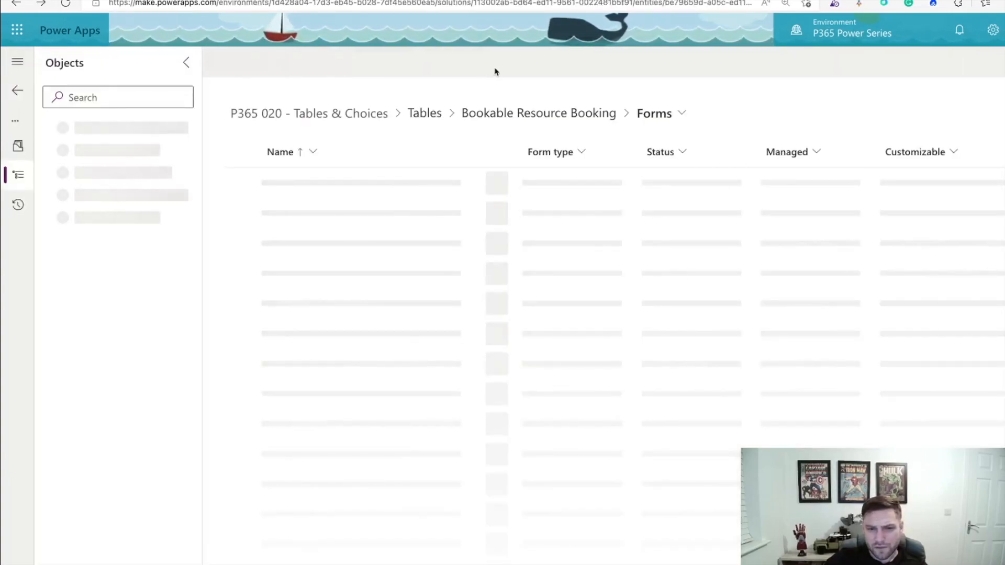
click(684, 117)
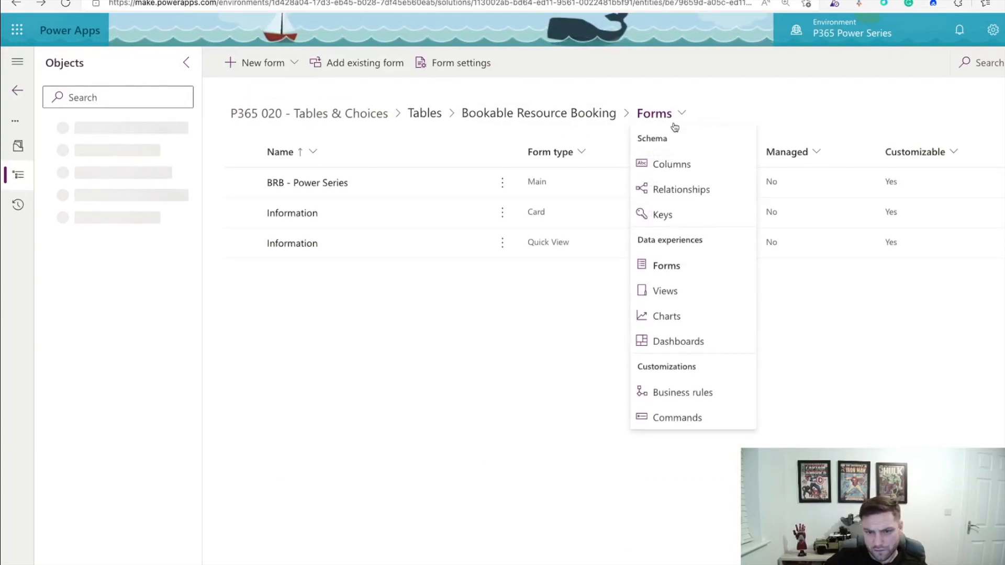
click(674, 164)
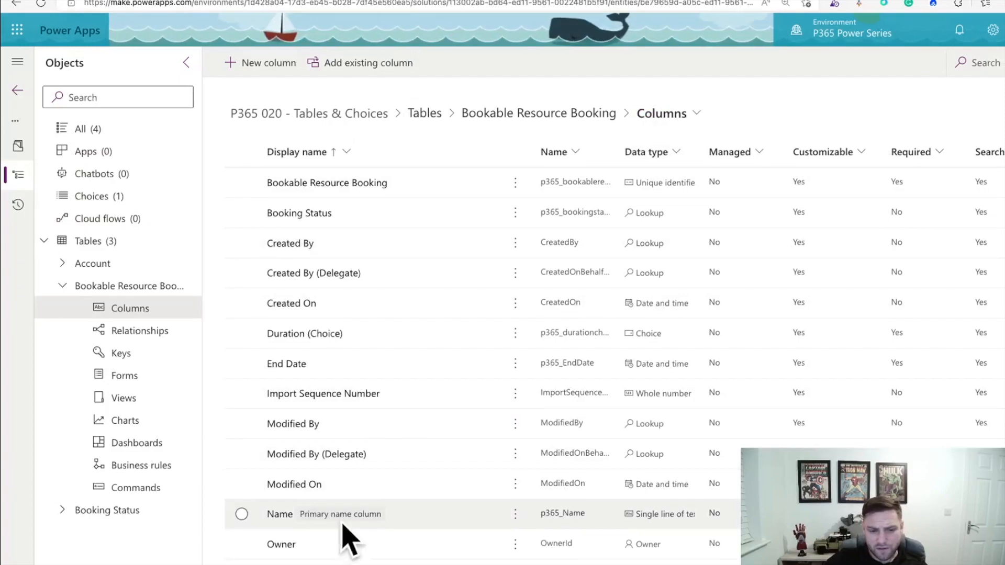
click(281, 515)
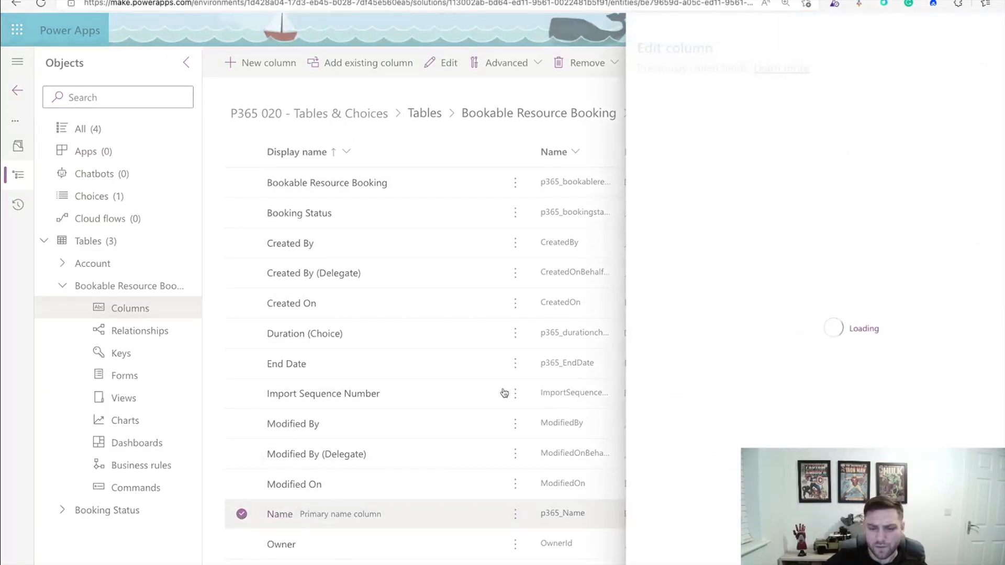
- Change the Name column's data type to Autonumber and its display name to "Reference"
click(767, 261)
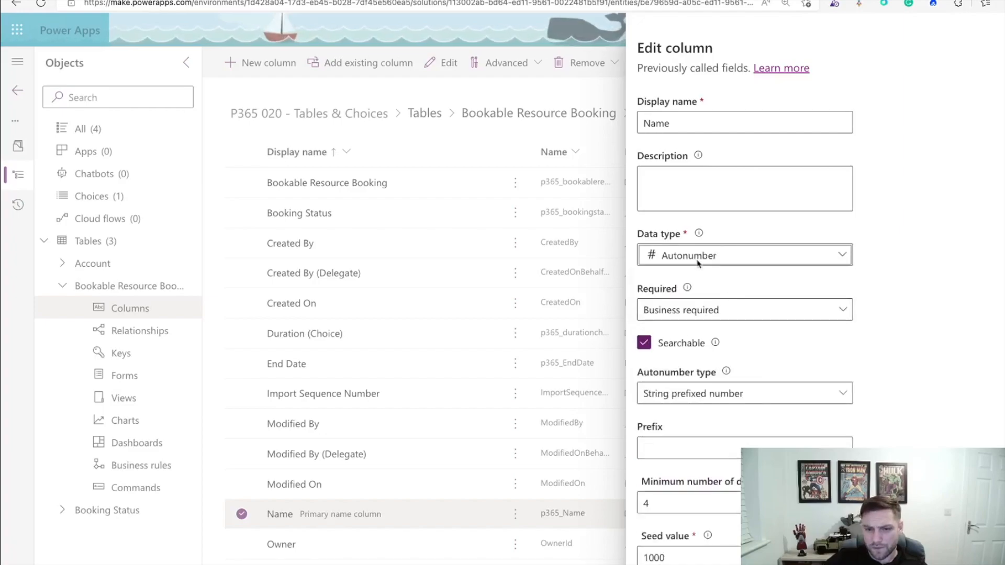
click(956, 239)
click(680, 123)
drag(680, 123, 642, 120)
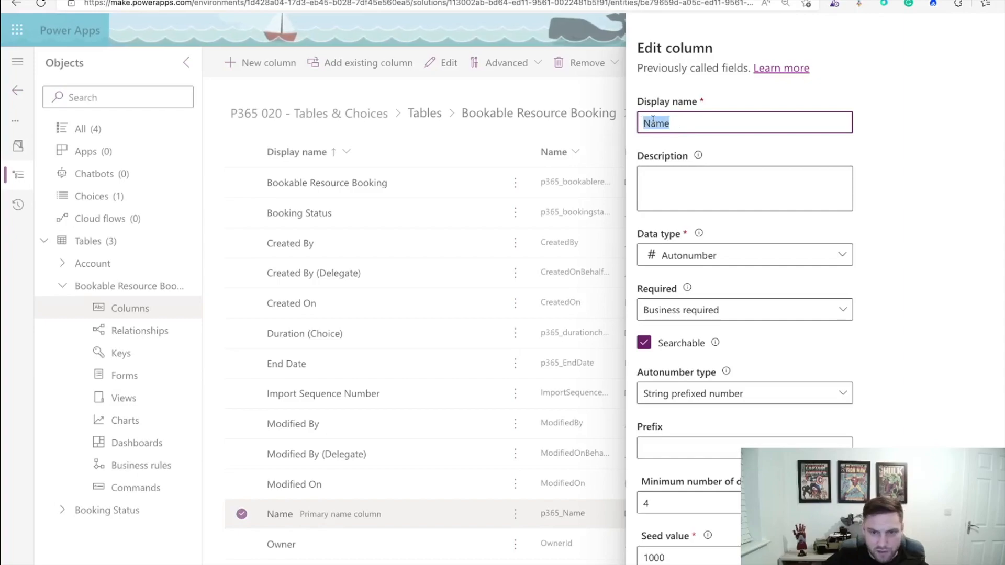
text(R)
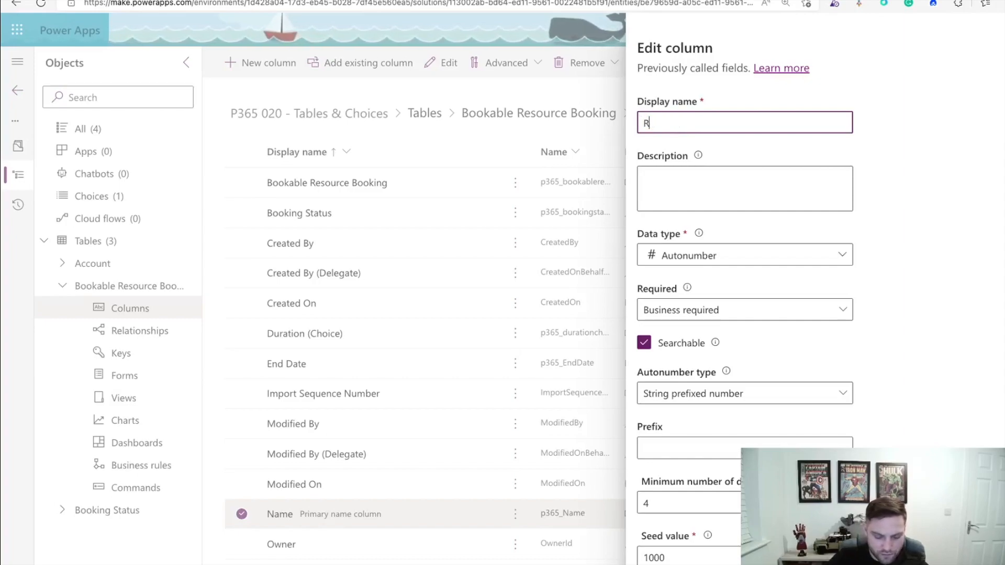
text(eference)
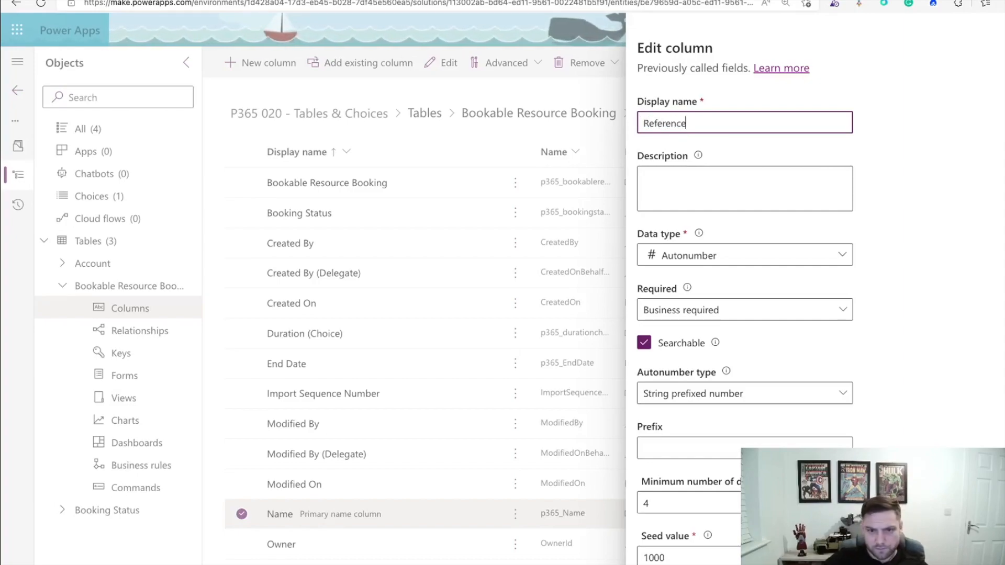
- Enter "Ref number auto populate" as the Reference column's description and make the column Optional
click(684, 176)
text(Ref)
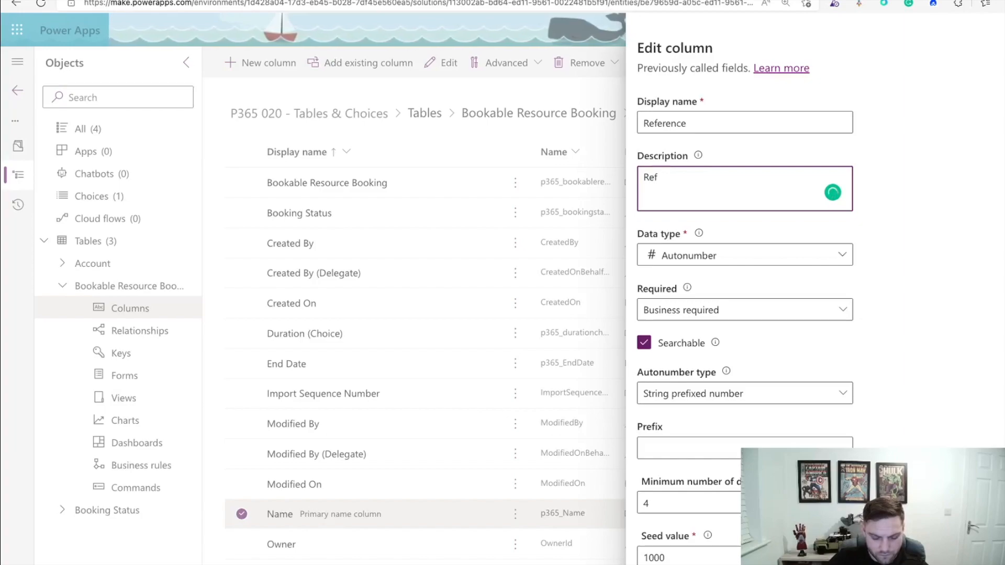
text(enumber)
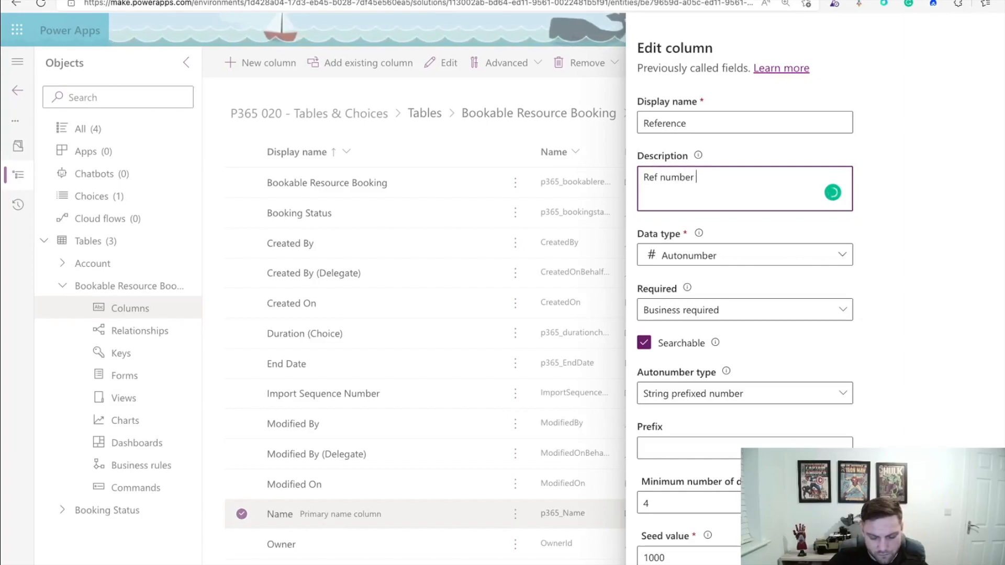
text( autopopulat)
click(902, 215)
scroll(931, 301, down, 2)
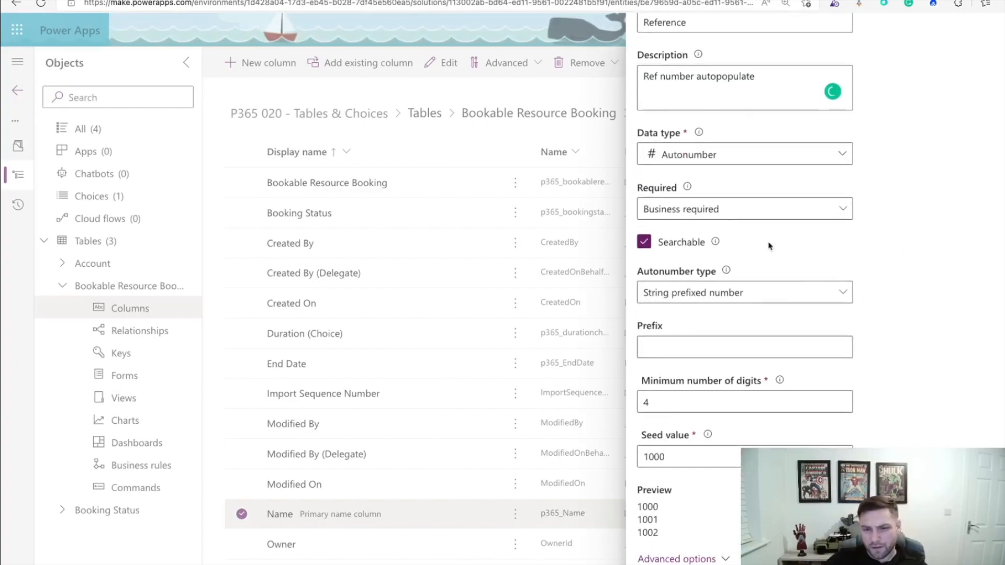
click(732, 211)
click(678, 284)
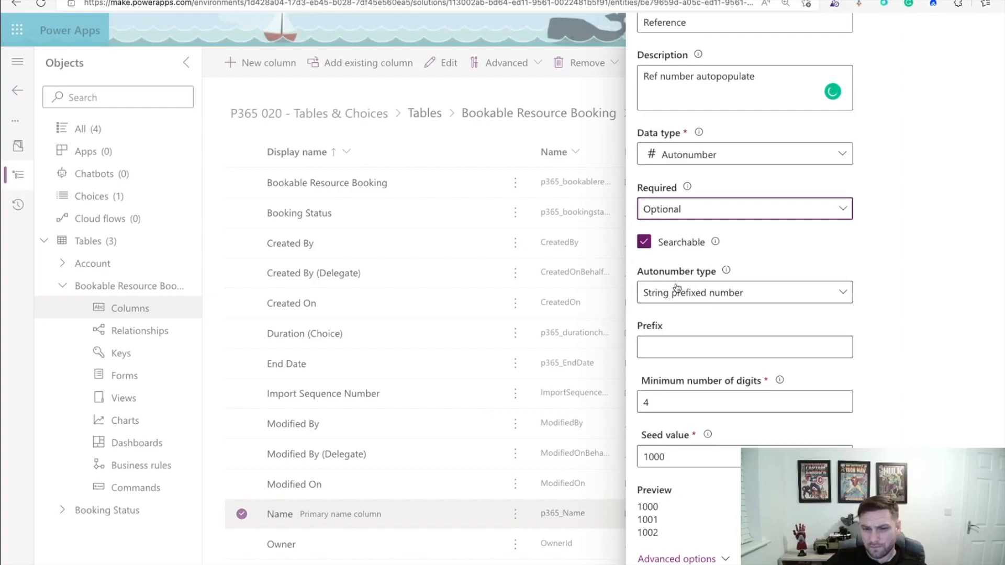
mouse_move(727, 78)
click(733, 128)
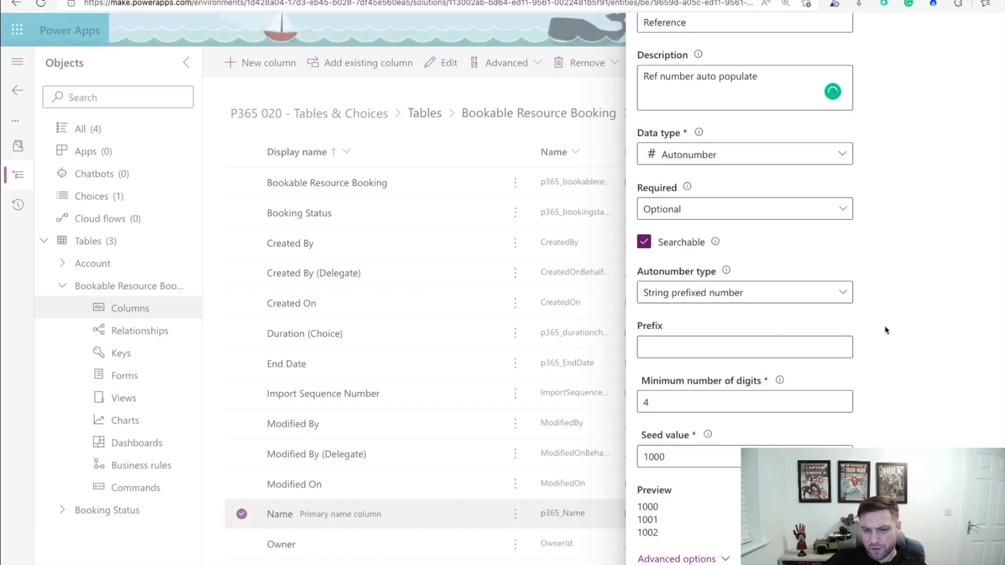
- Try the Custom and Date prefixed number autonumber types, and return to String prefixed number
click(849, 298)
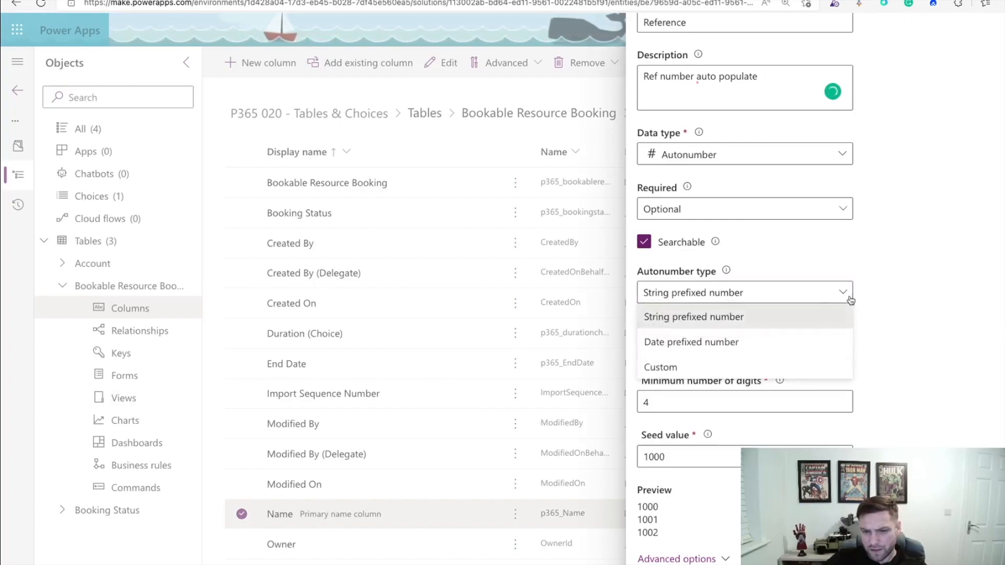
click(738, 367)
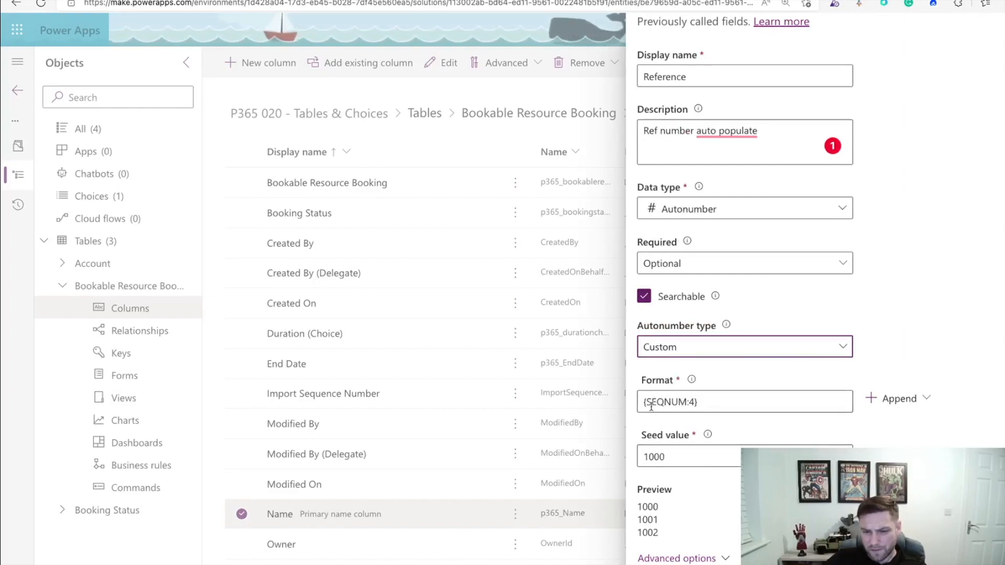
click(698, 350)
click(692, 395)
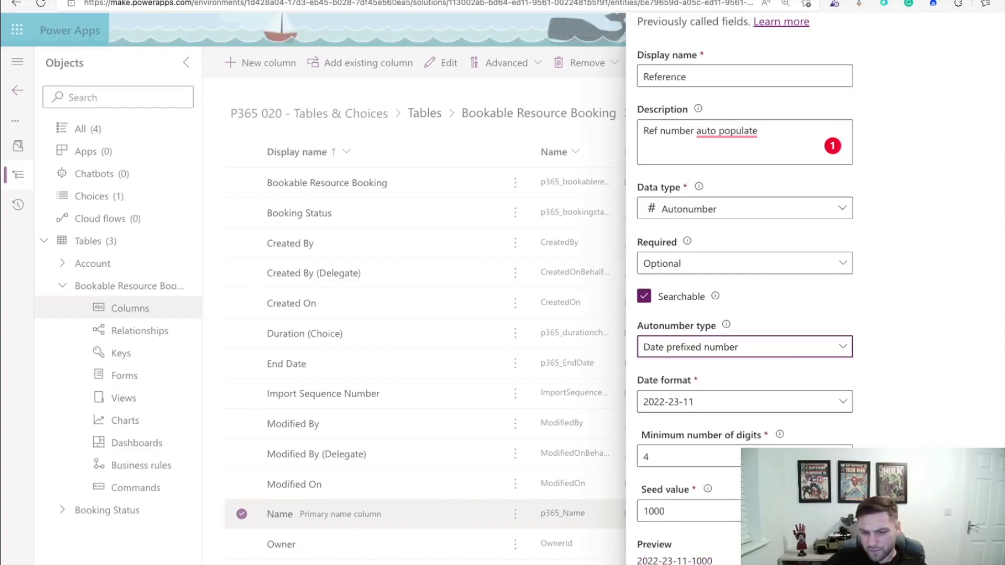
scroll(817, 294, down, 1)
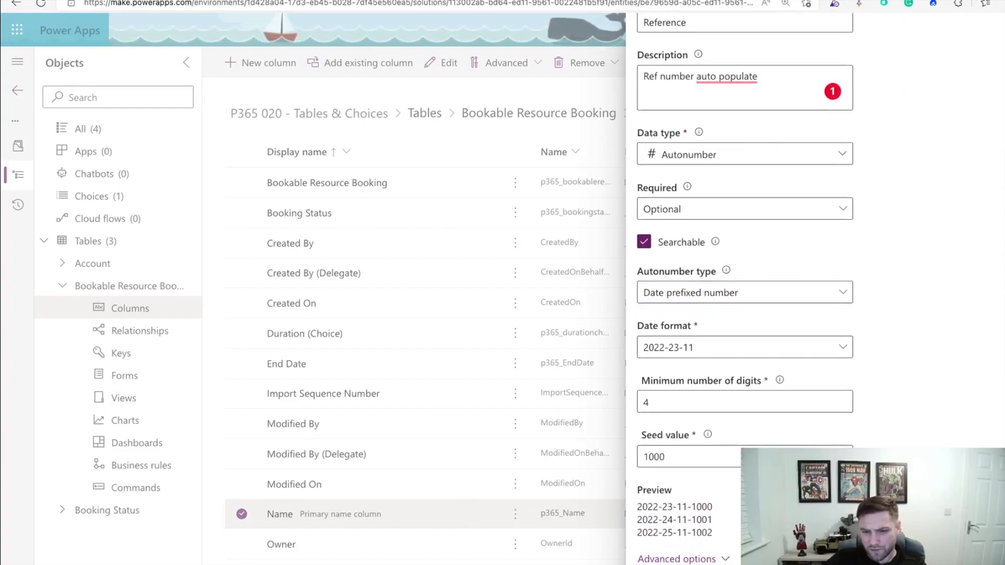
click(797, 293)
click(742, 315)
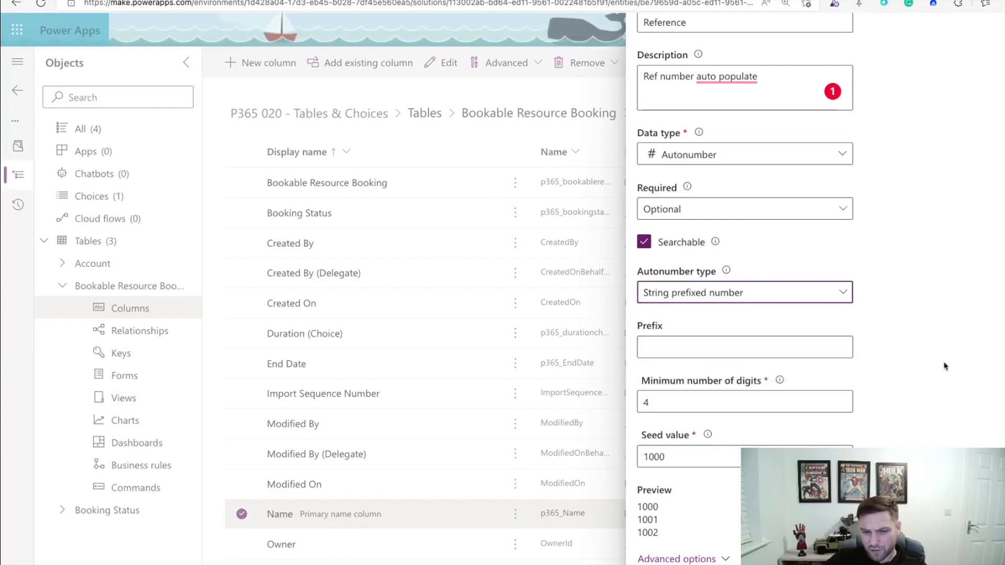
- Set the autonumber prefix to BRB, the minimum number of digits to 6 and the seed value to 100000, and save the column
click(691, 352)
text(BRB)
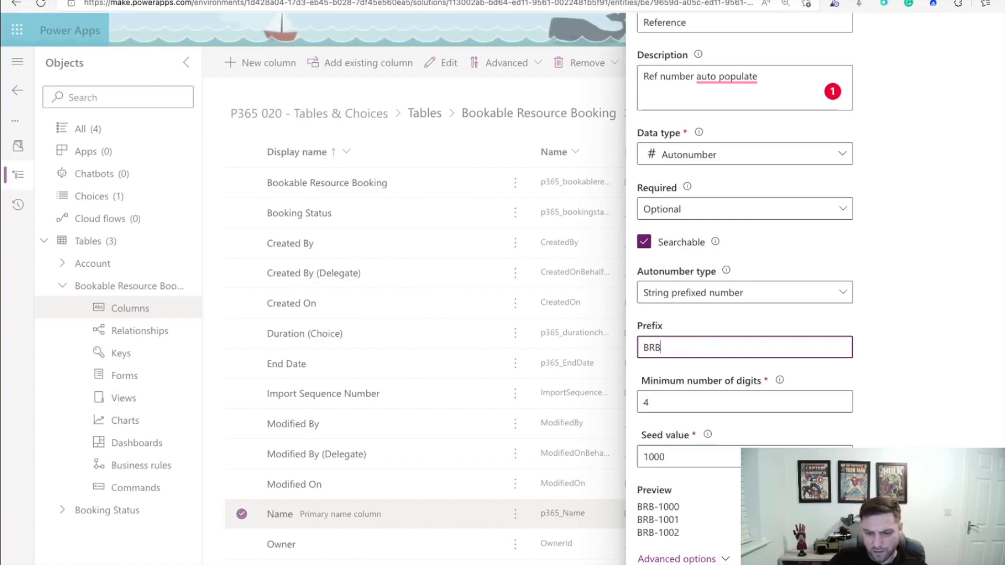
click(675, 402)
key(BackSpace)
text(6)
click(674, 458)
text(00)
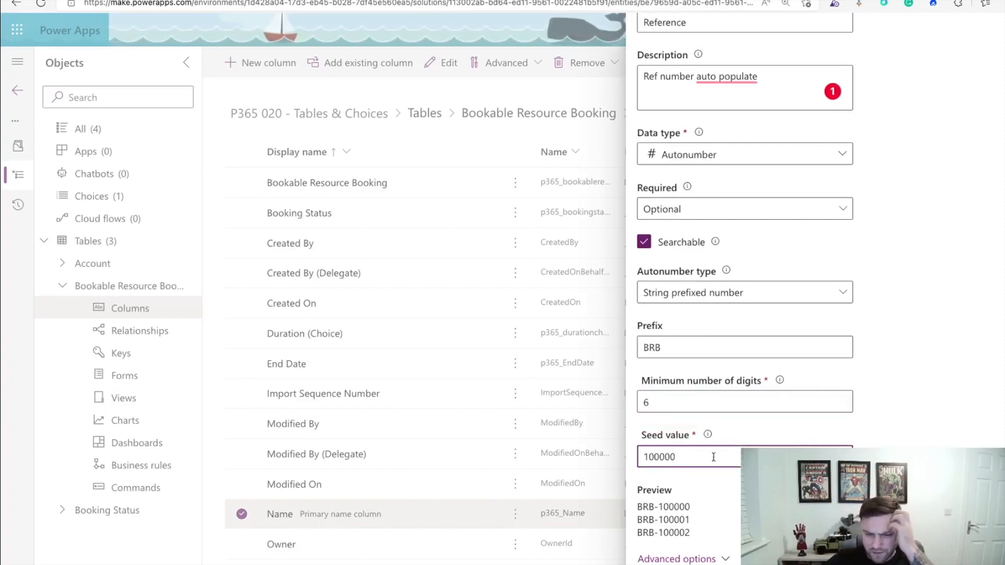
click(922, 436)
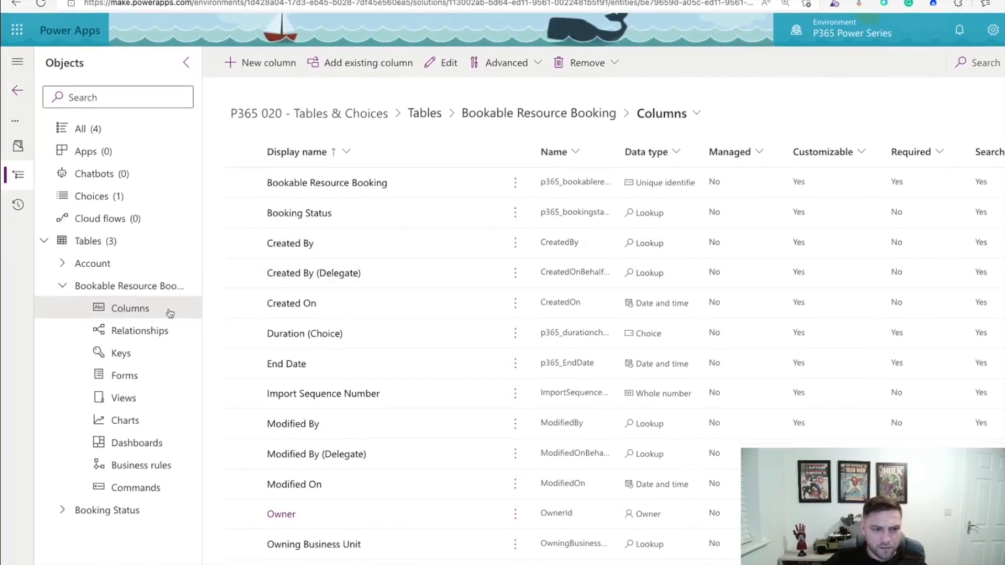
- Open the BRB - Power Series main form and relabel its Name field as "Ref Number:"
click(128, 386)
click(324, 183)
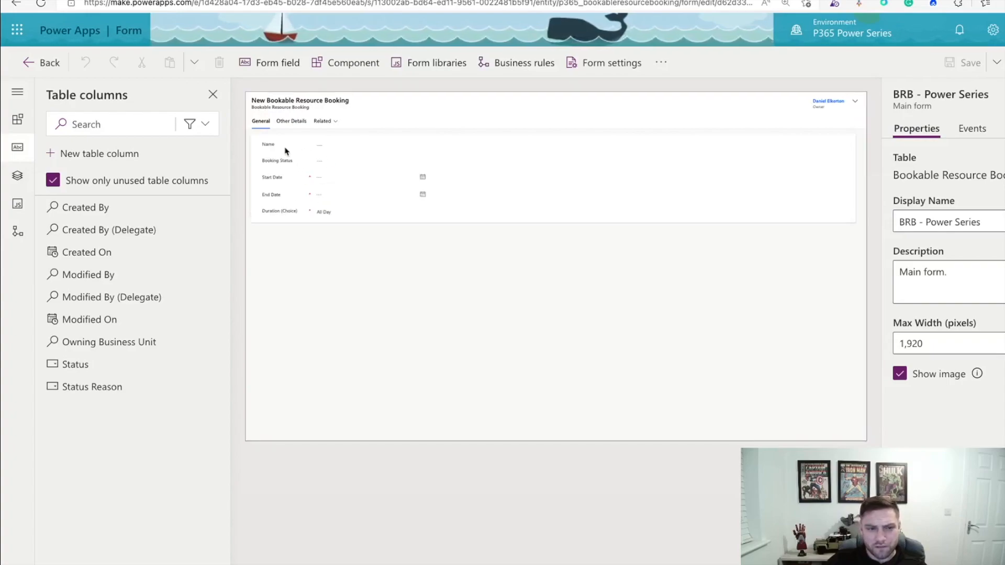
click(280, 147)
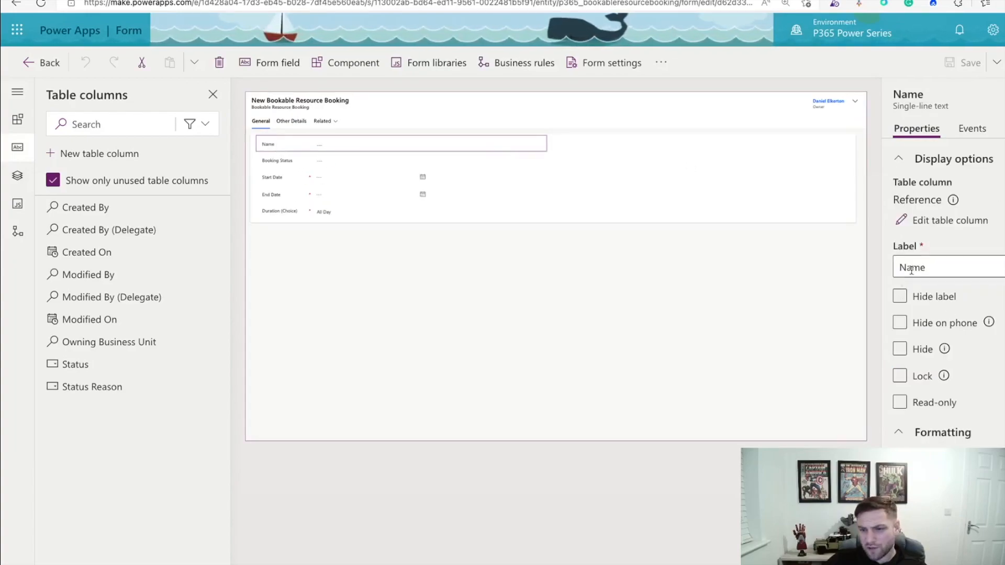
drag(926, 267, 897, 267)
text(R)
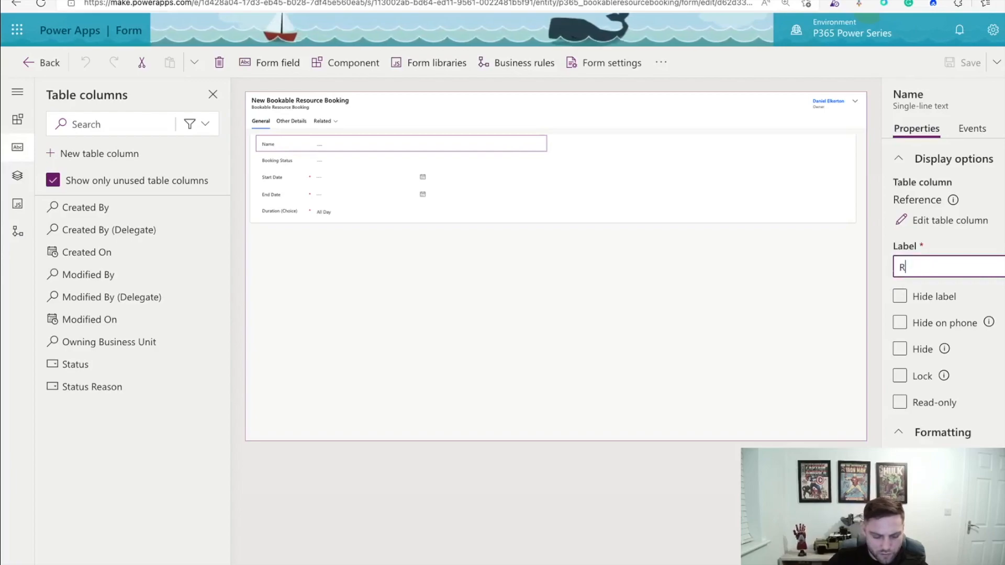
text(ef Number:)
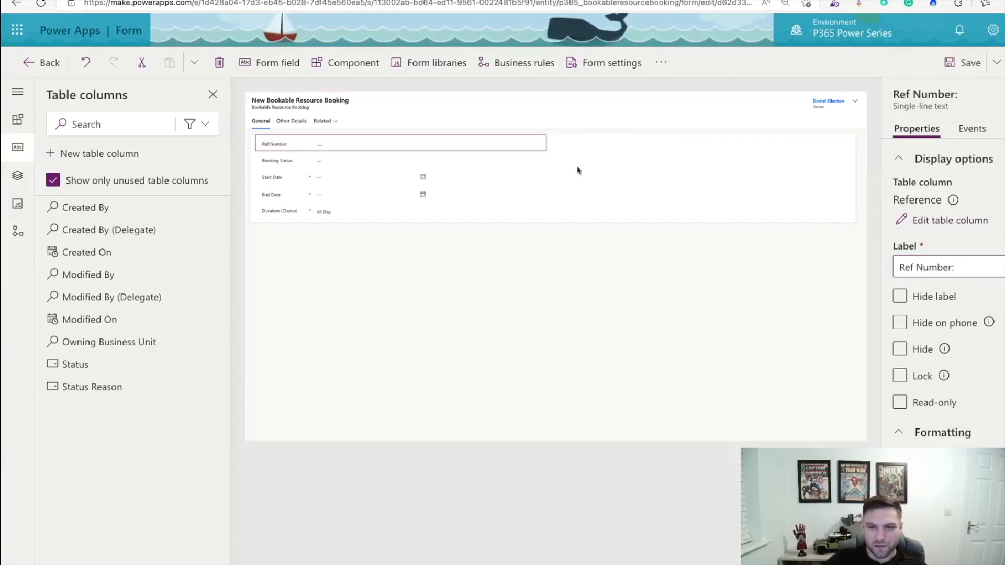
- Move the Ref Number field from the General section into the form header
drag(274, 148, 731, 108)
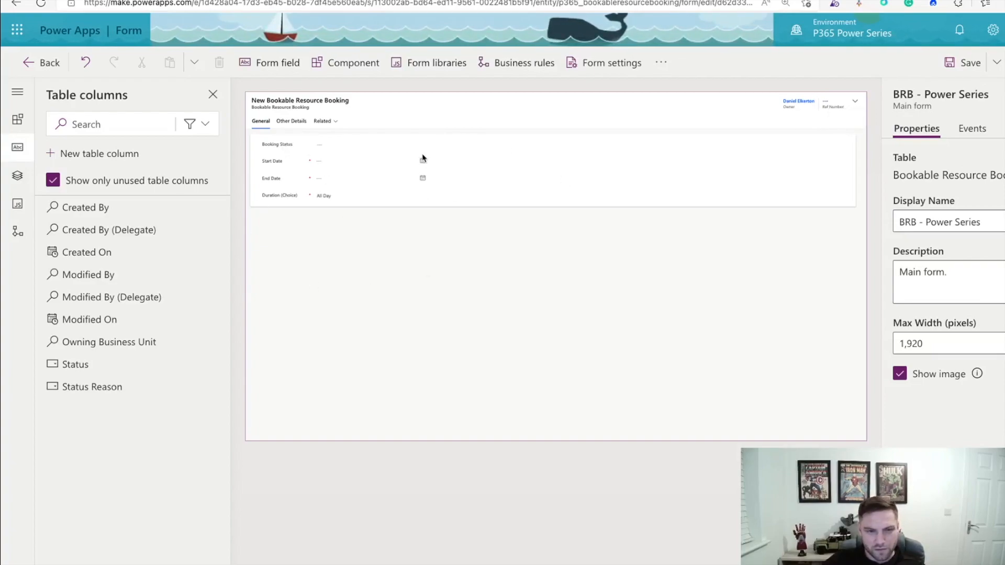
click(725, 197)
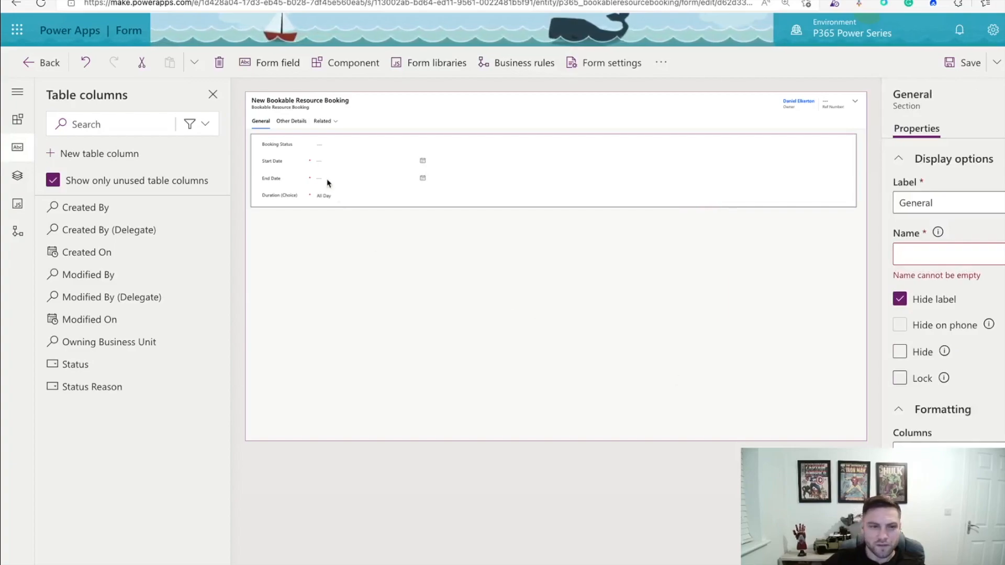
- Move the Start Date and End Date fields into the second column of the General section and save the form
drag(272, 164, 607, 148)
drag(277, 162, 615, 160)
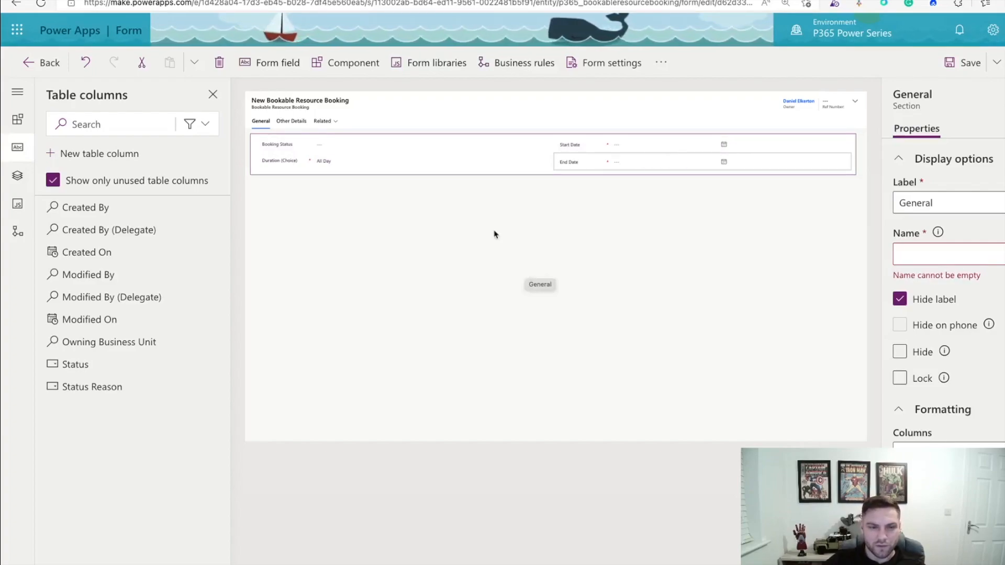
click(413, 226)
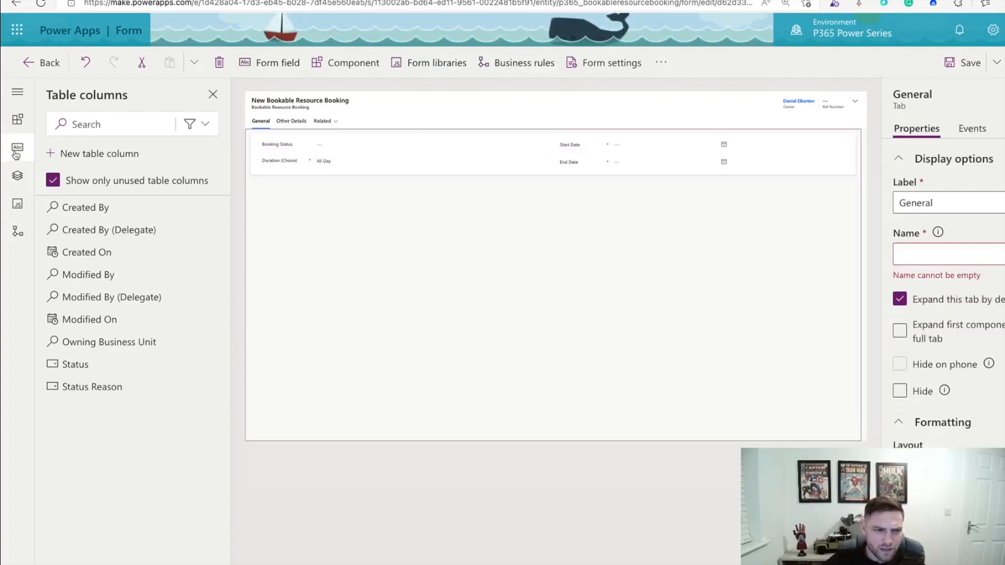
click(17, 120)
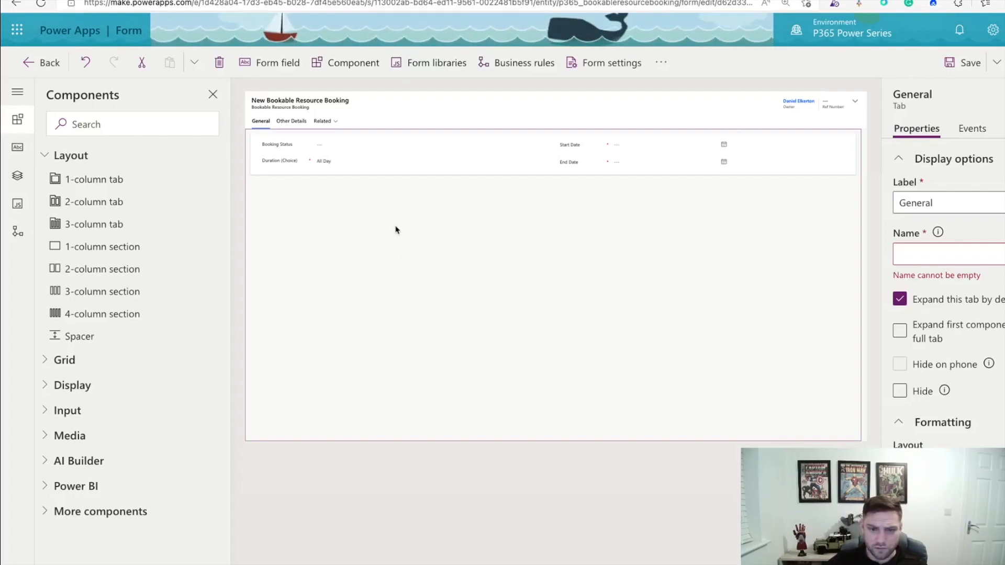
click(960, 75)
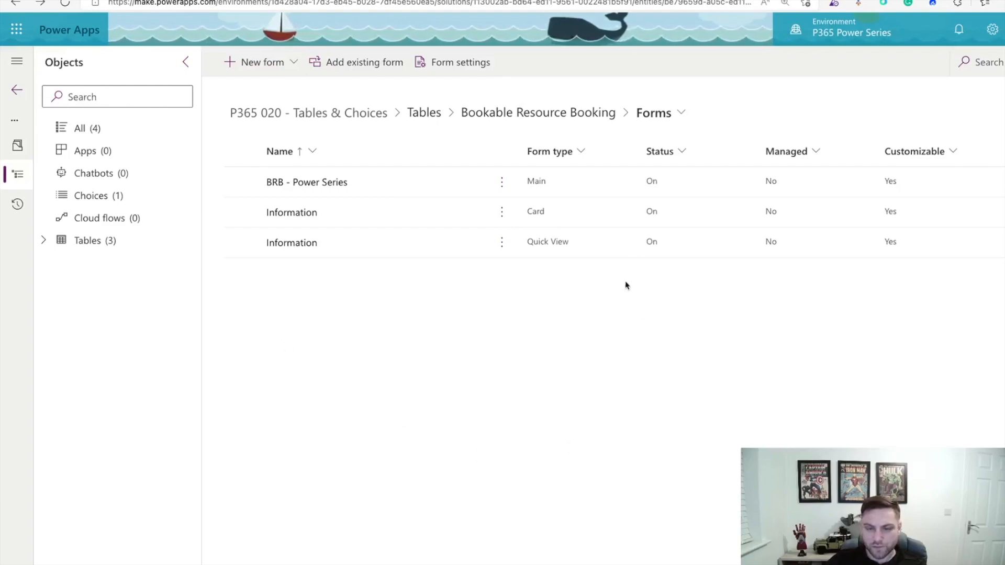
- Try limiting the BRB - Power Series form to specific security roles, including Bot Author, and return its access to Everyone
click(502, 185)
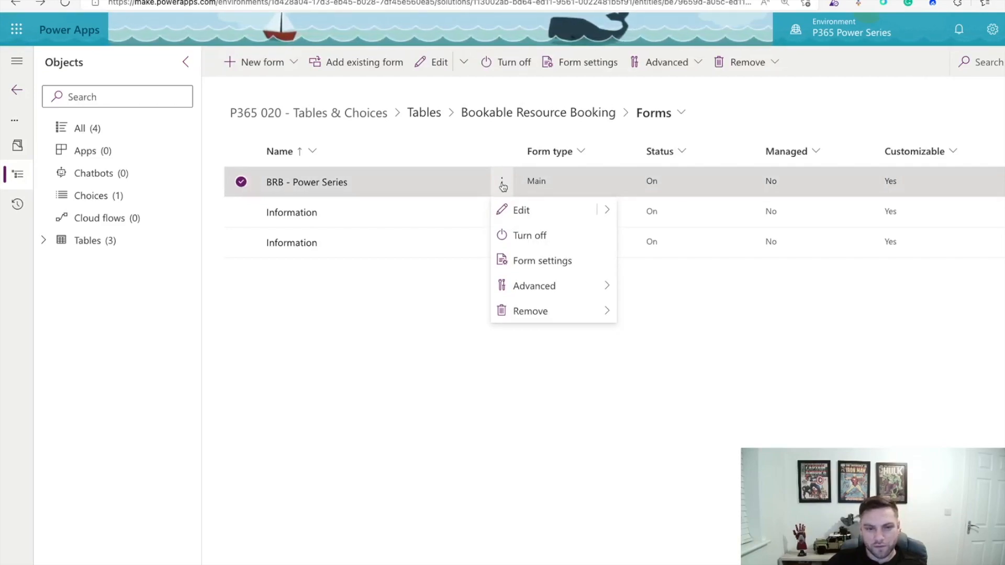
click(564, 271)
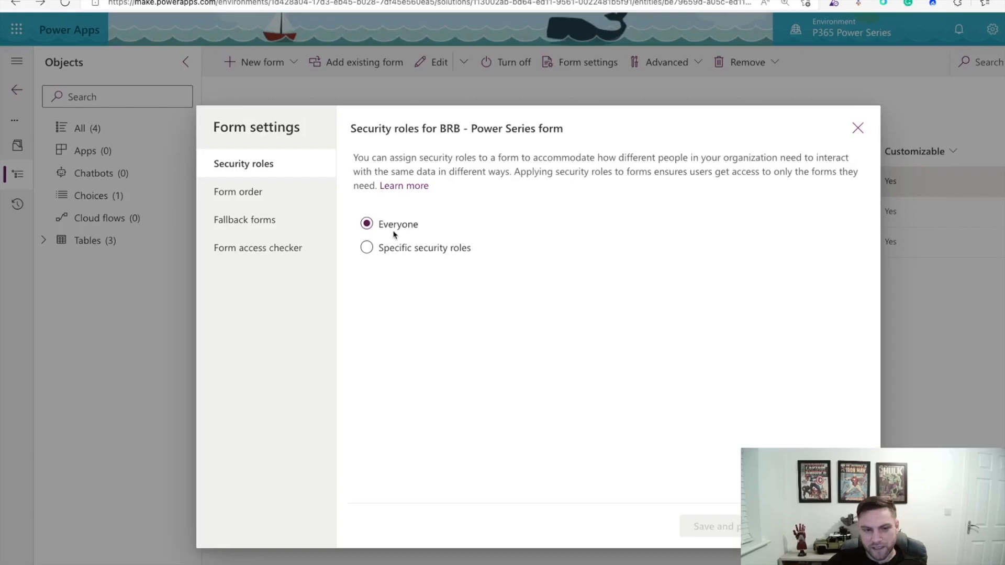
click(371, 252)
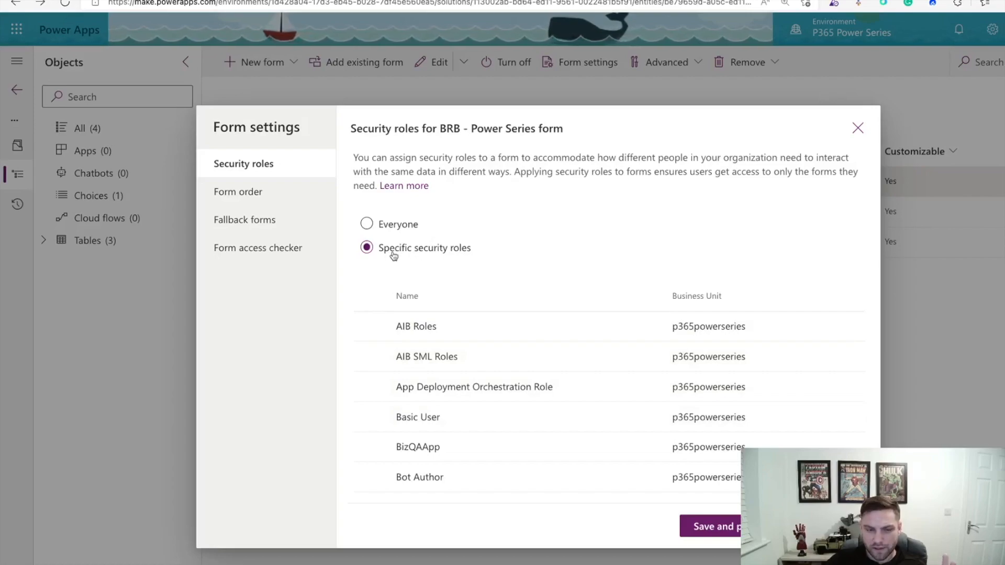
scroll(391, 434, down, 1)
click(375, 426)
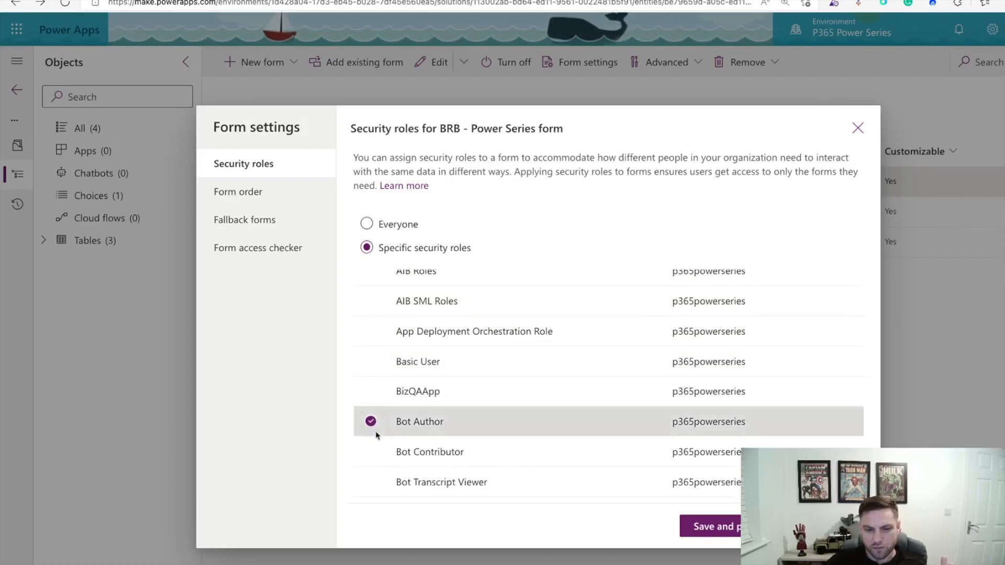
click(371, 451)
click(371, 452)
click(371, 423)
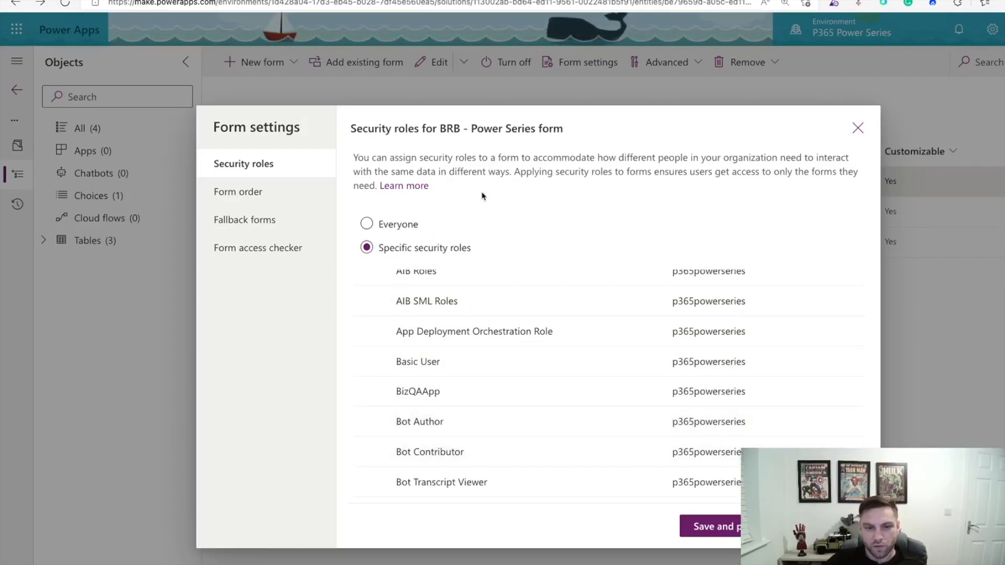
click(367, 224)
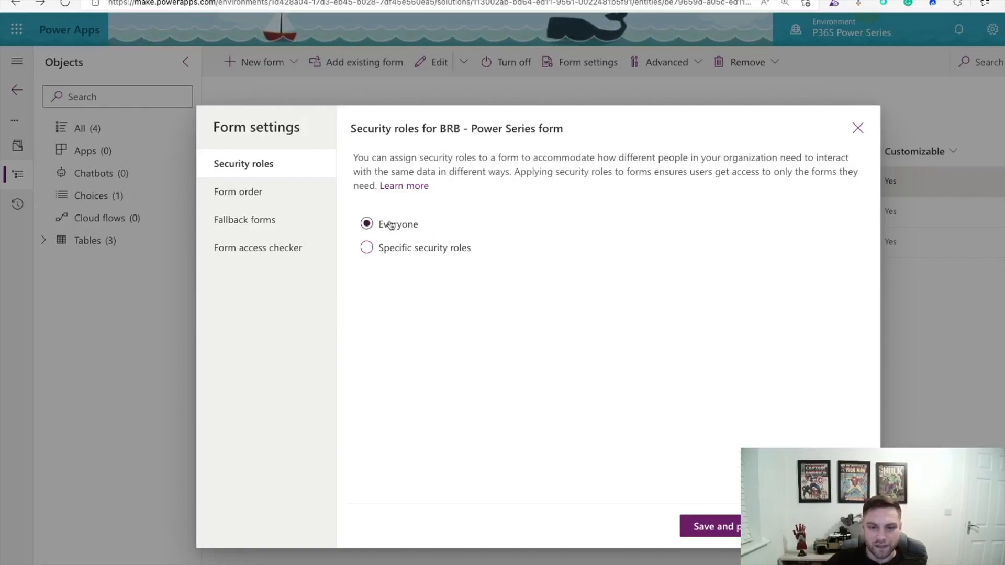
- Review the form order, fallback forms and Basic User form access, and close the form settings without saving
click(230, 203)
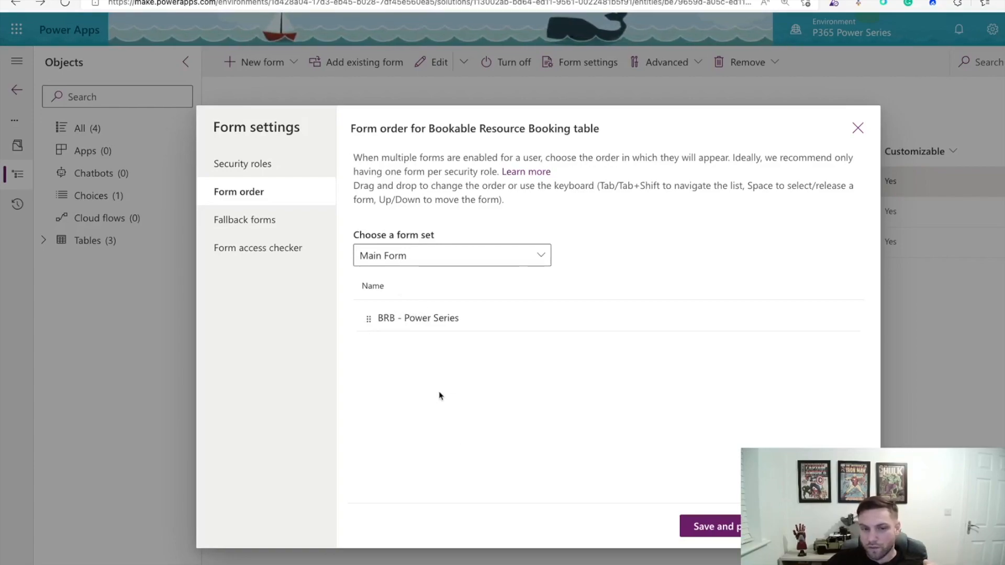
click(256, 222)
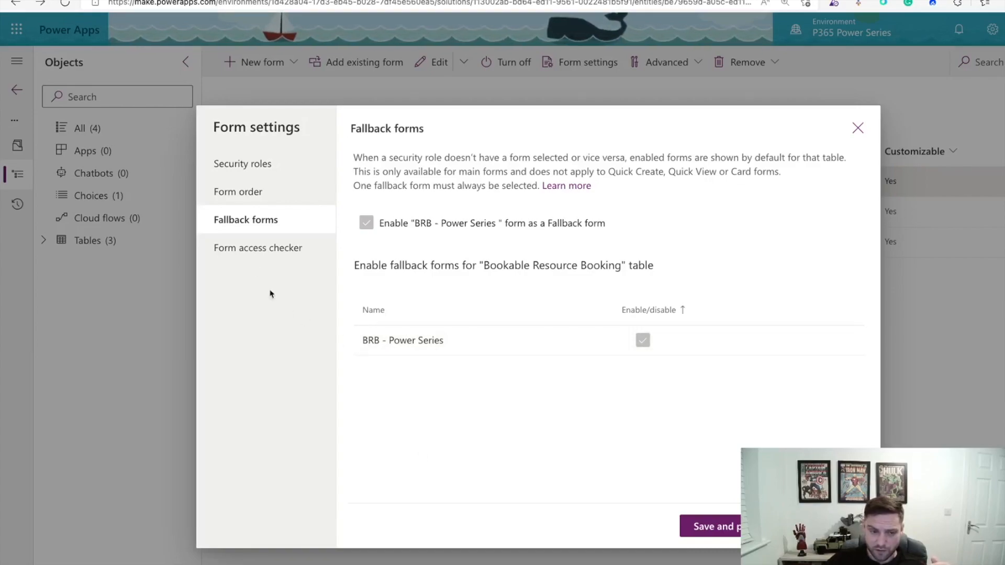
click(243, 250)
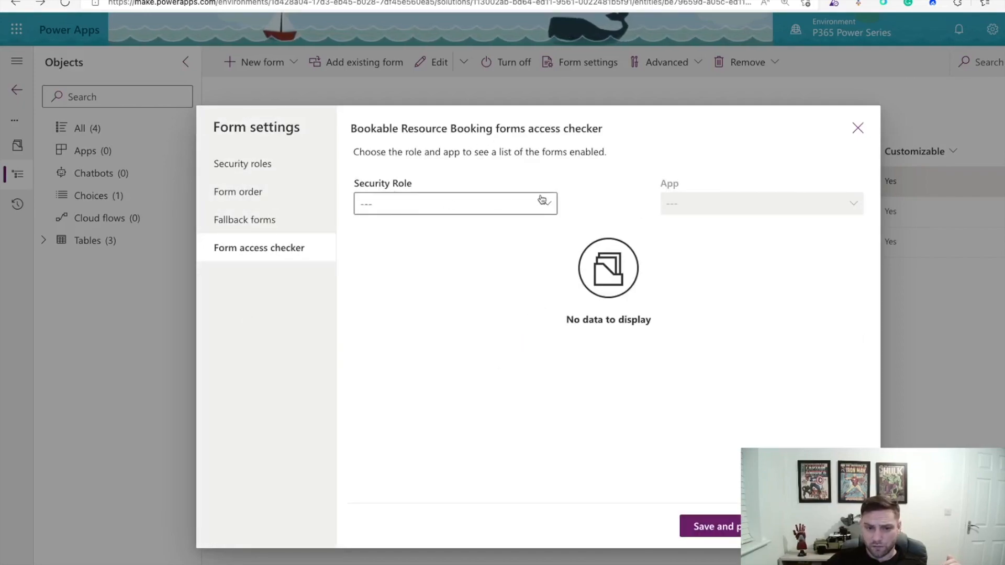
click(542, 201)
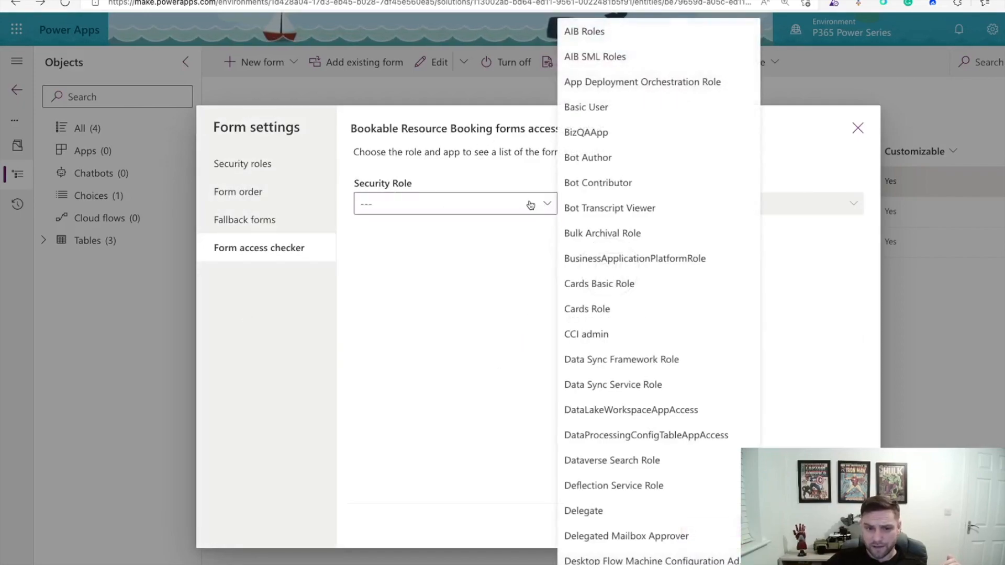
click(610, 110)
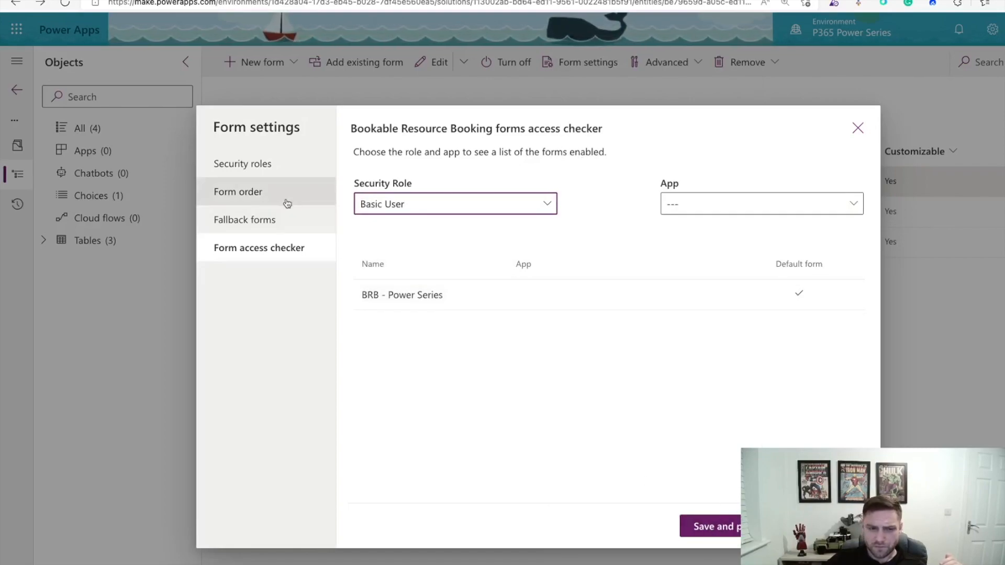
click(251, 192)
click(281, 171)
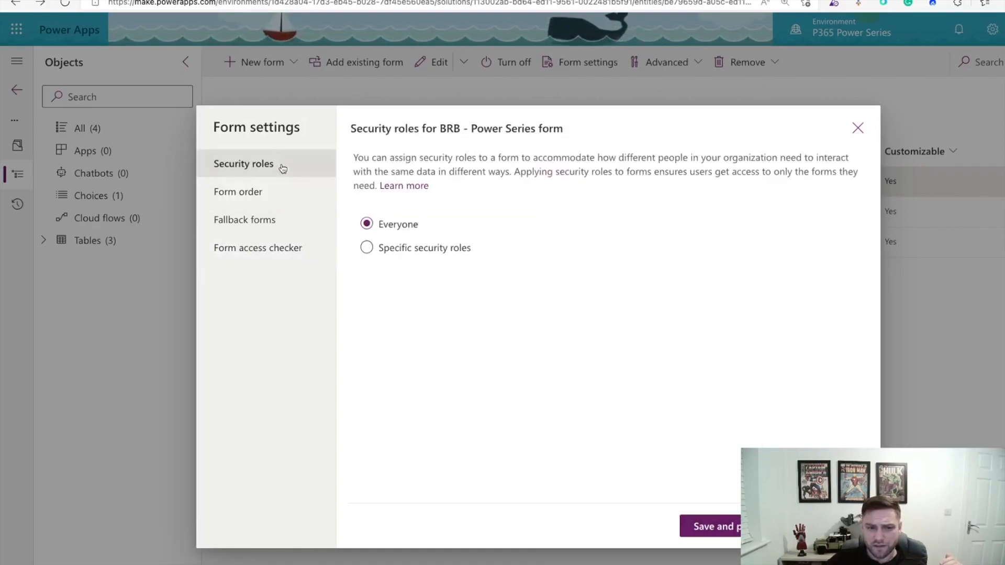
click(854, 130)
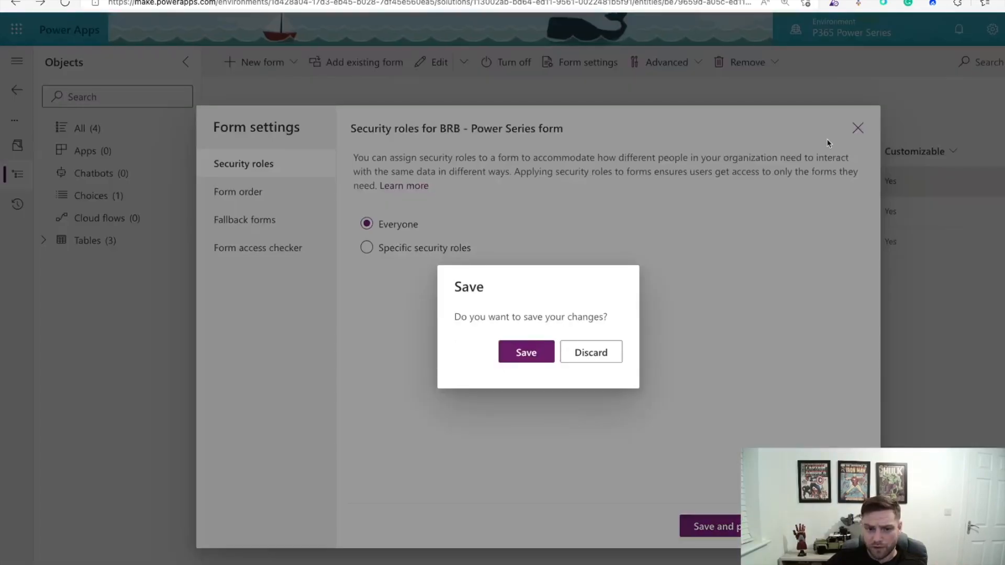
click(610, 355)
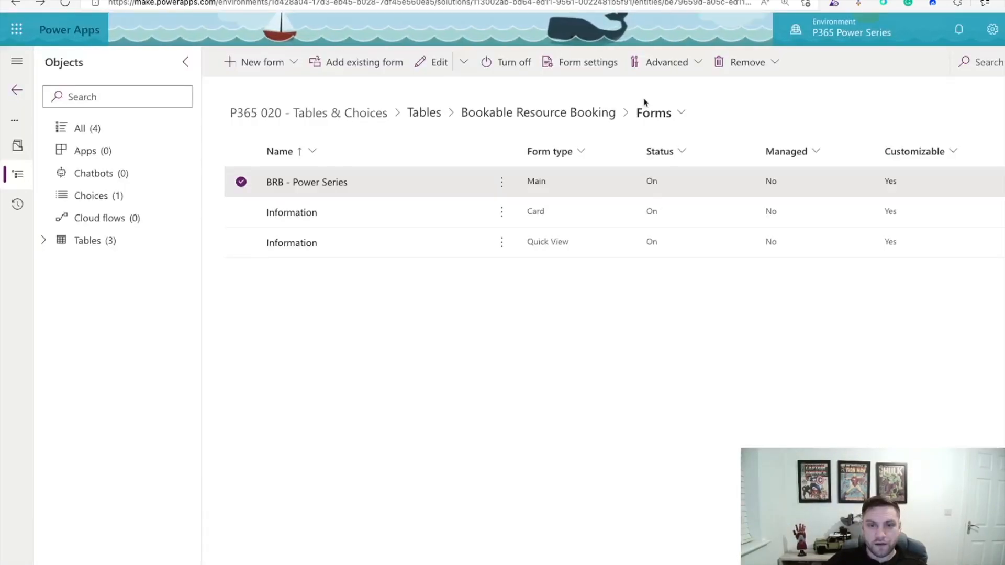
- Open the Active Bookable Resource Bookings public view of the Bookable Resource Booking table for editing
click(661, 114)
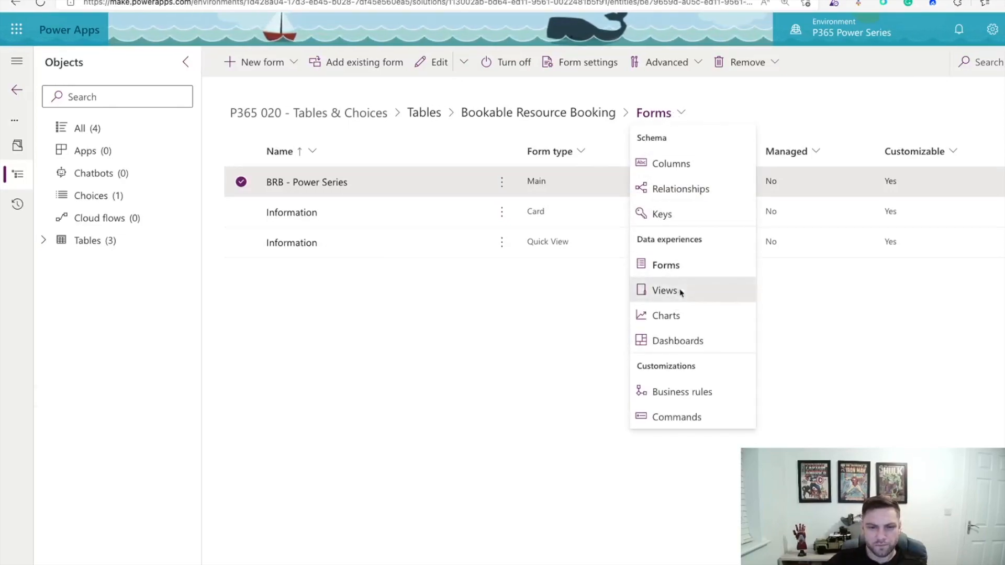
click(680, 292)
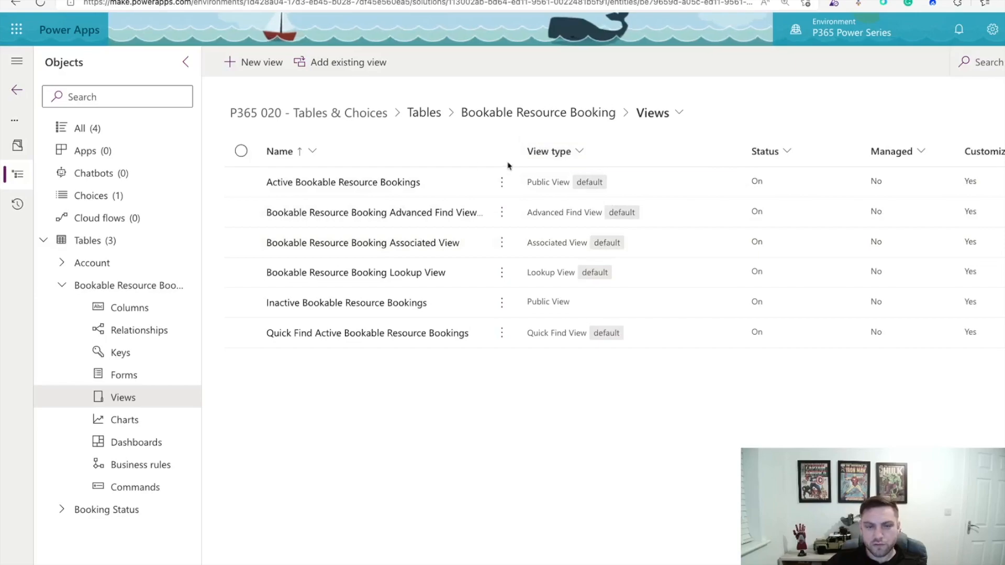
click(329, 183)
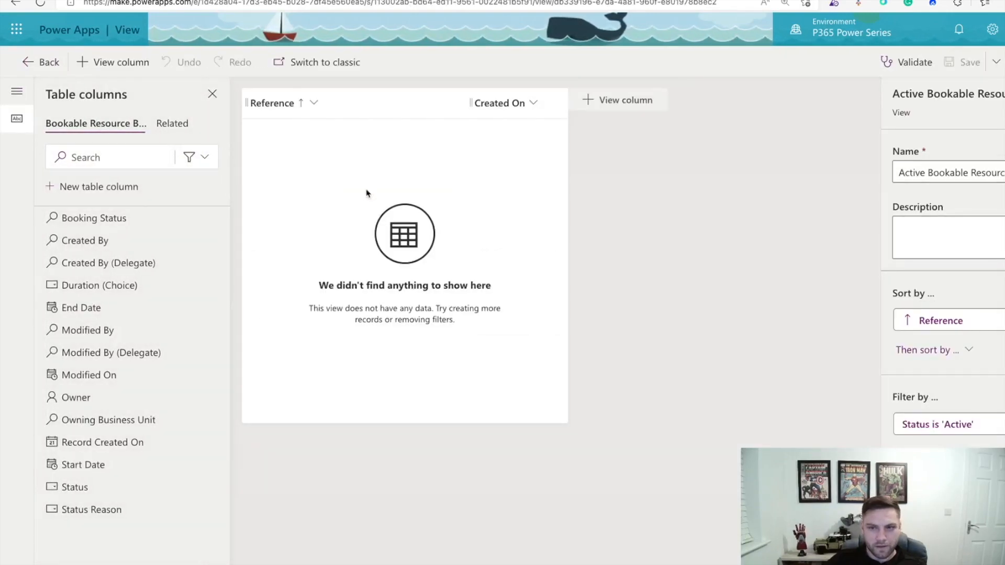
- Save the view as a copy named "Active Bookable Resource Bookings - Power Series" with the description "Main form for Power Series"
click(993, 63)
click(980, 92)
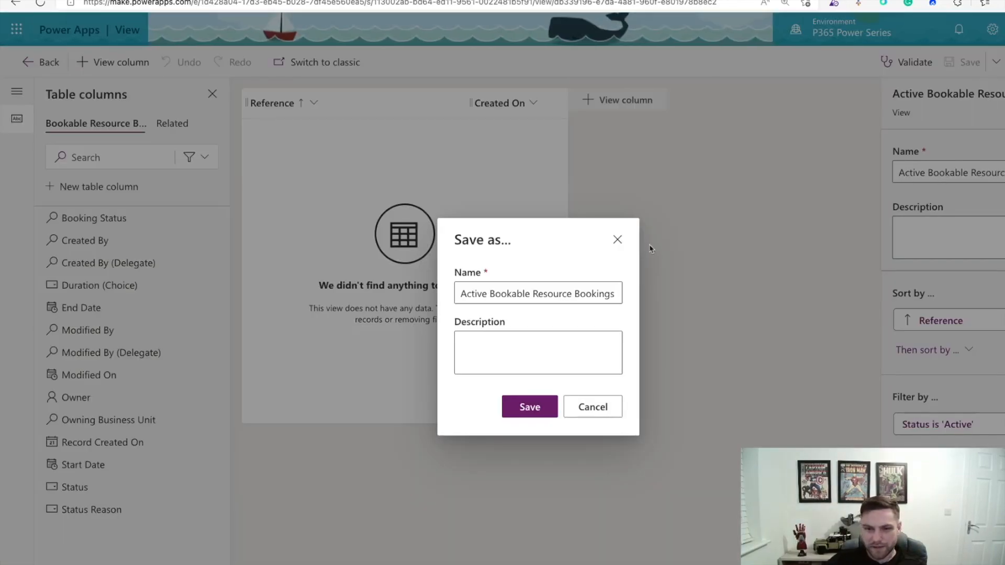
drag(606, 294, 612, 292)
click(618, 293)
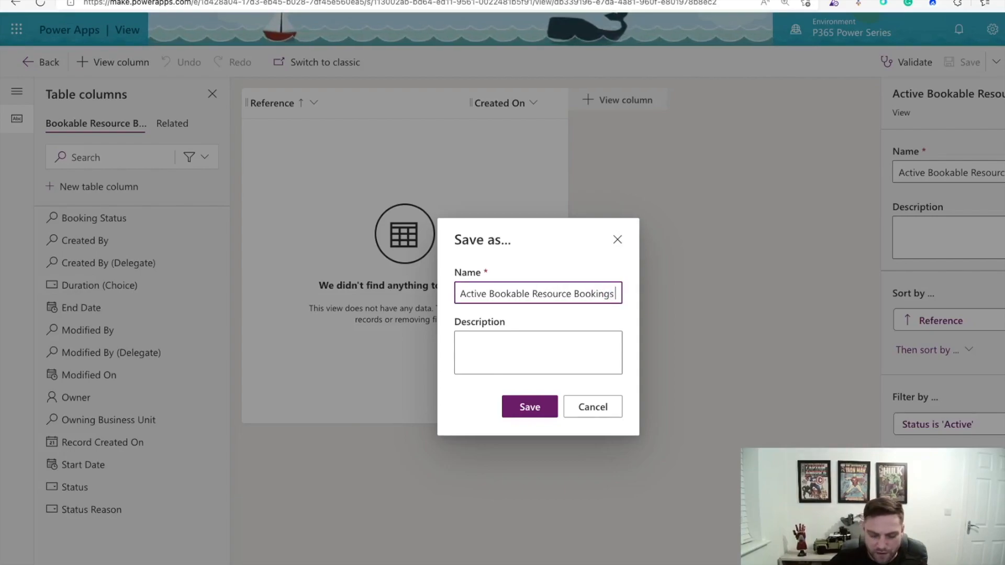
text(- Po)
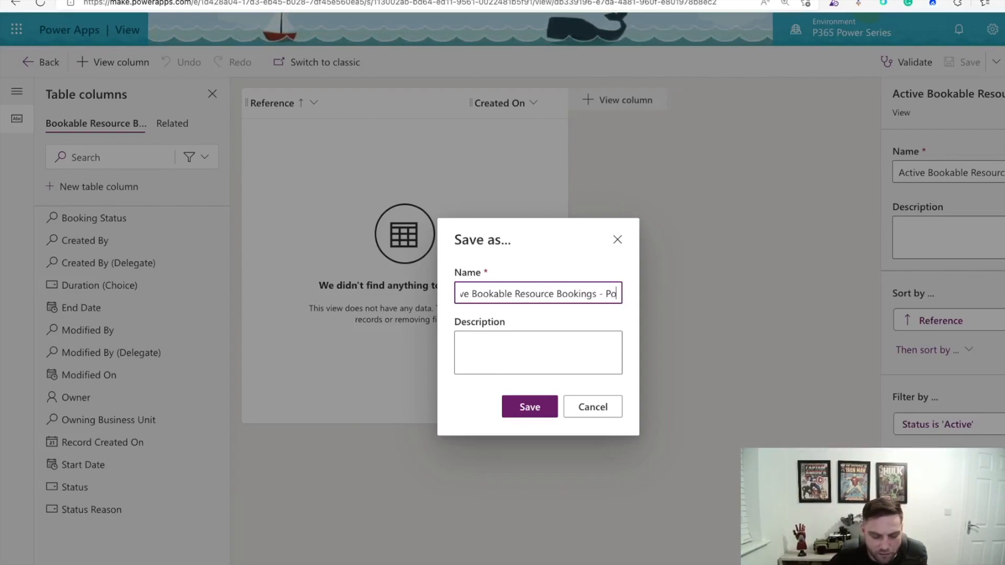
text(wer Series)
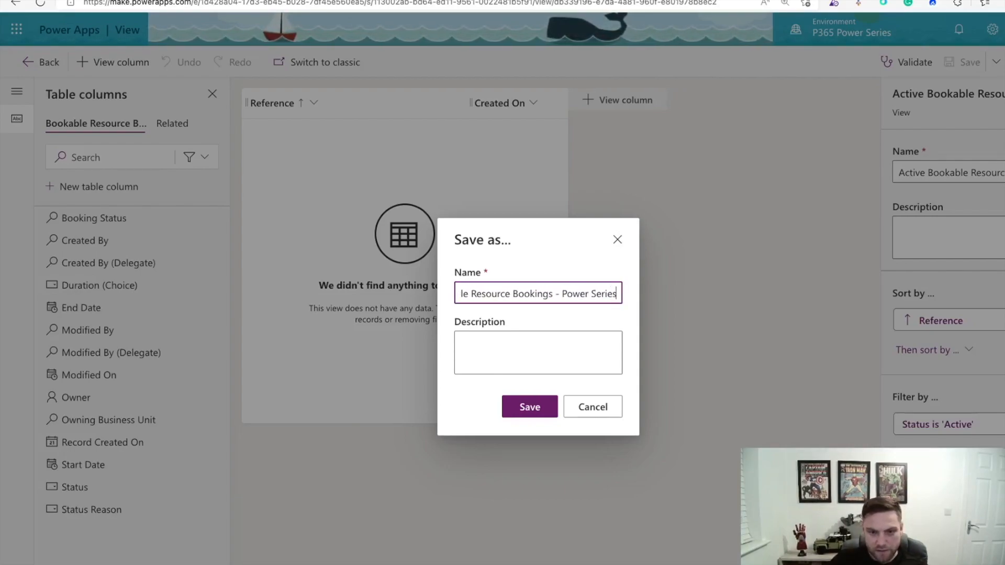
click(550, 340)
text(Main form for Power Series)
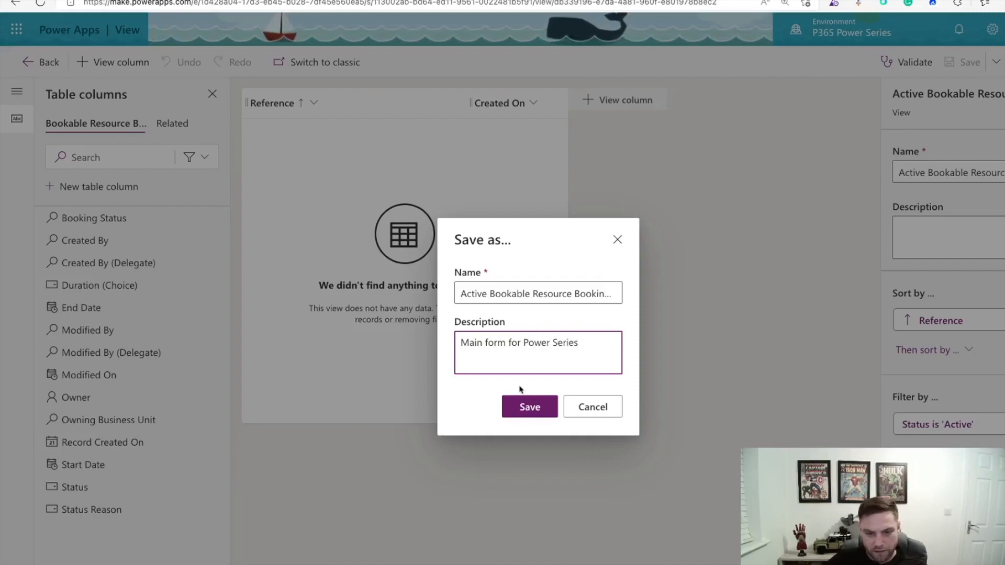
click(523, 406)
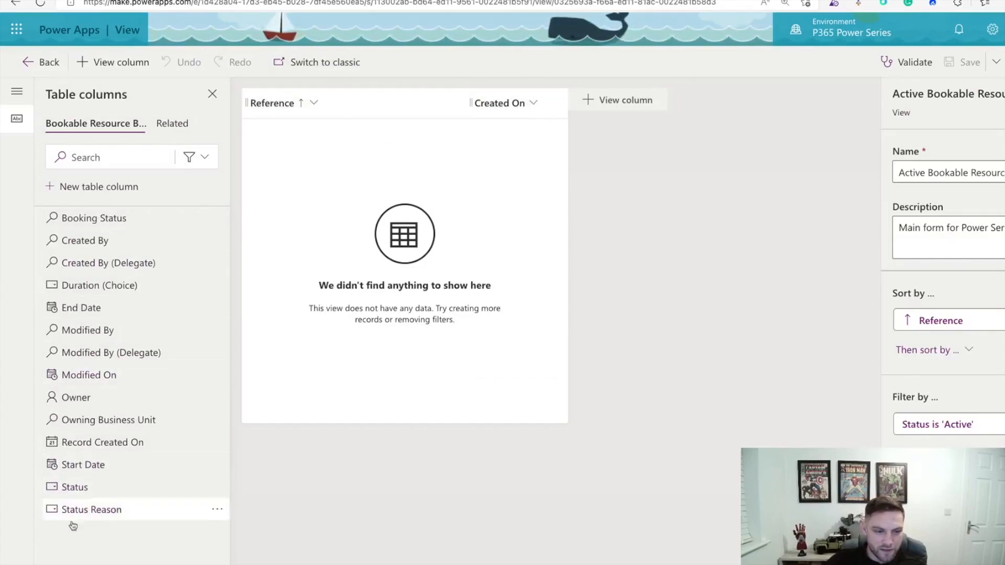
- Add the Start Date, End Date and Booking Status columns to the view, with Start Date placed before End Date
mouse_move(103, 237)
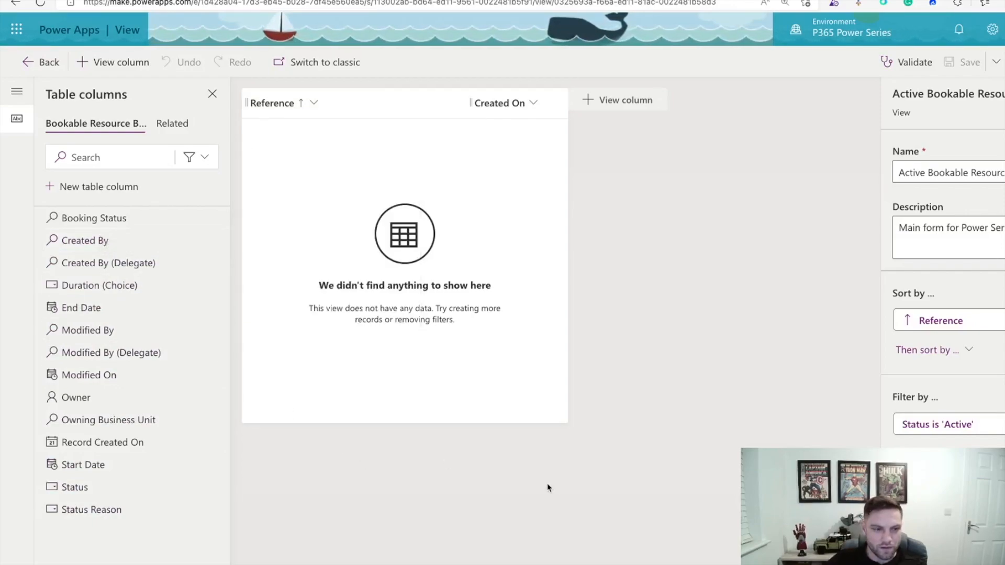
click(98, 313)
click(124, 443)
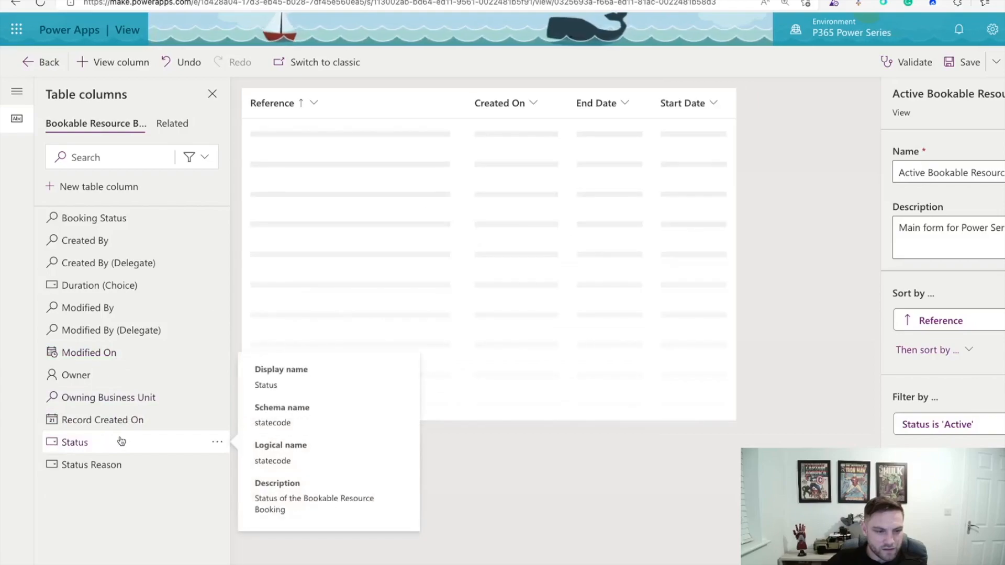
click(141, 218)
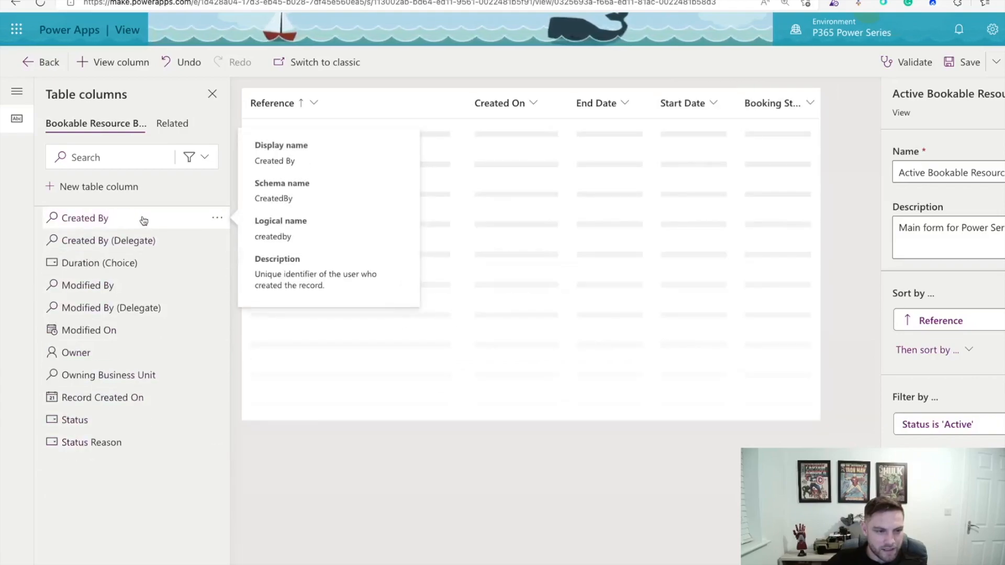
drag(654, 116, 592, 119)
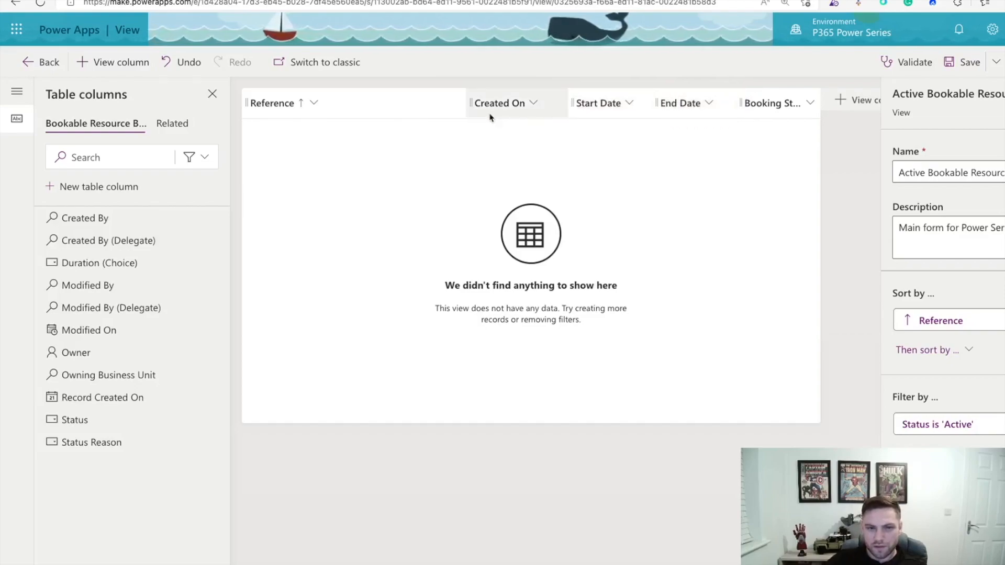
drag(500, 115, 628, 112)
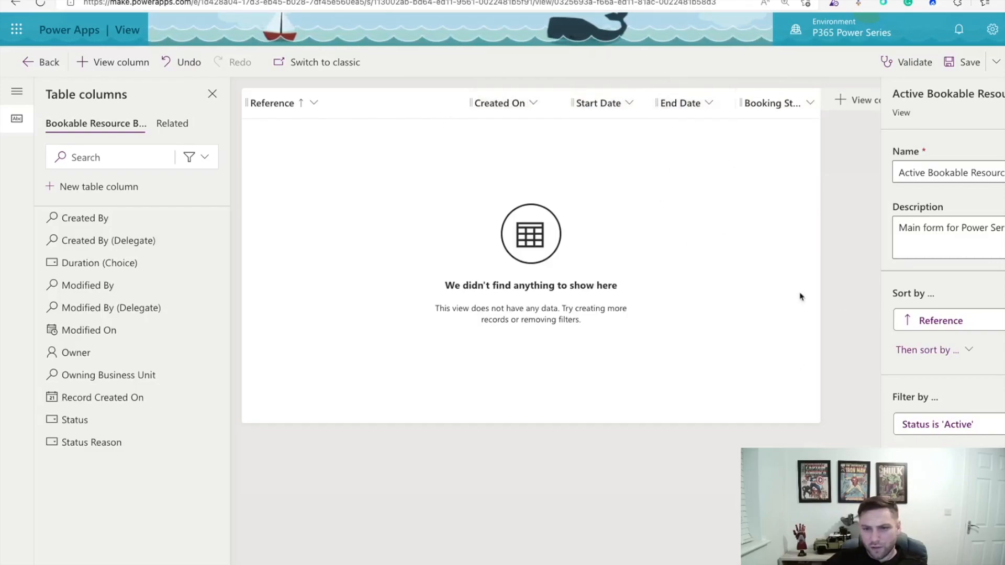
- Replace the view's Reference sort with a descending sort on Start Date
click(970, 351)
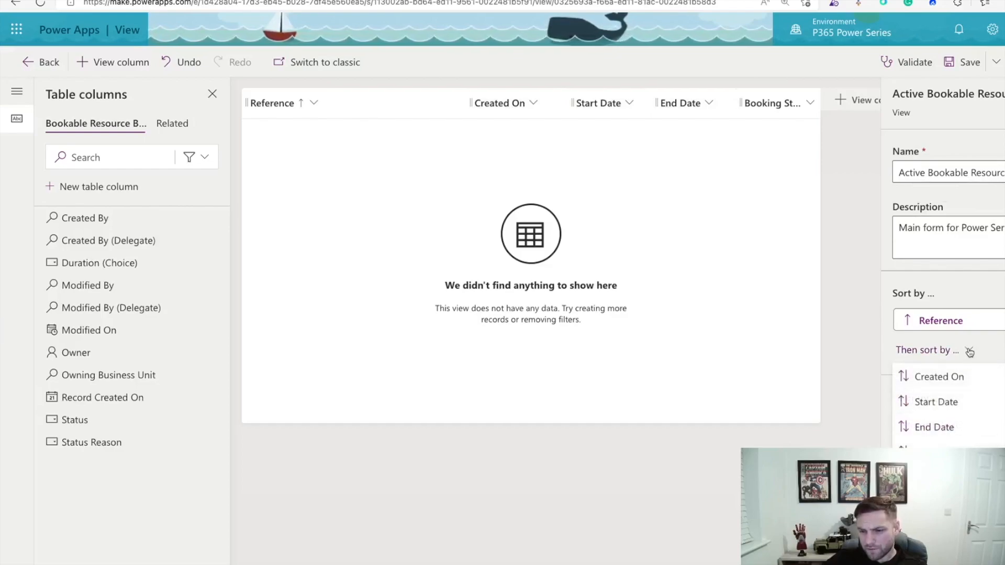
click(957, 403)
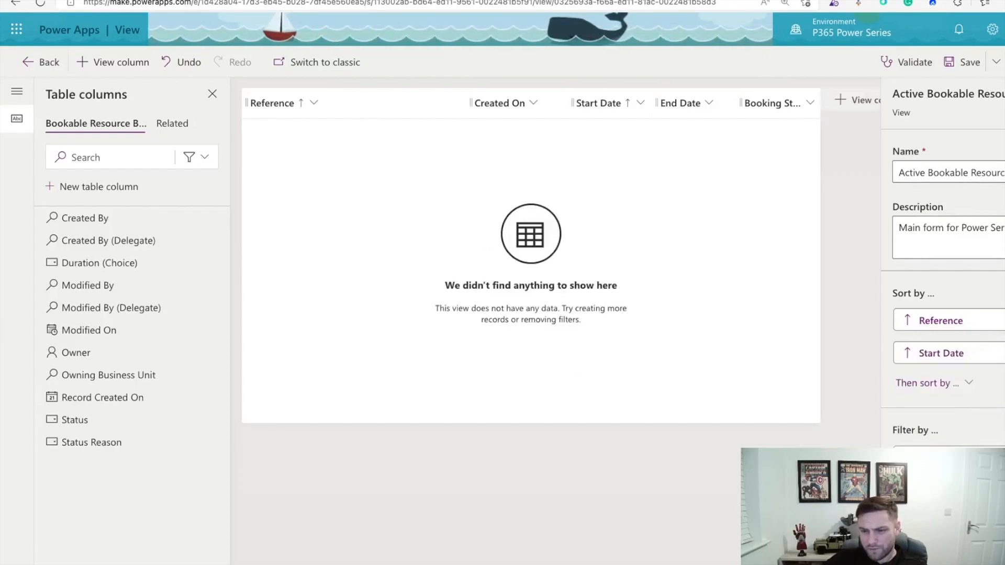
click(997, 322)
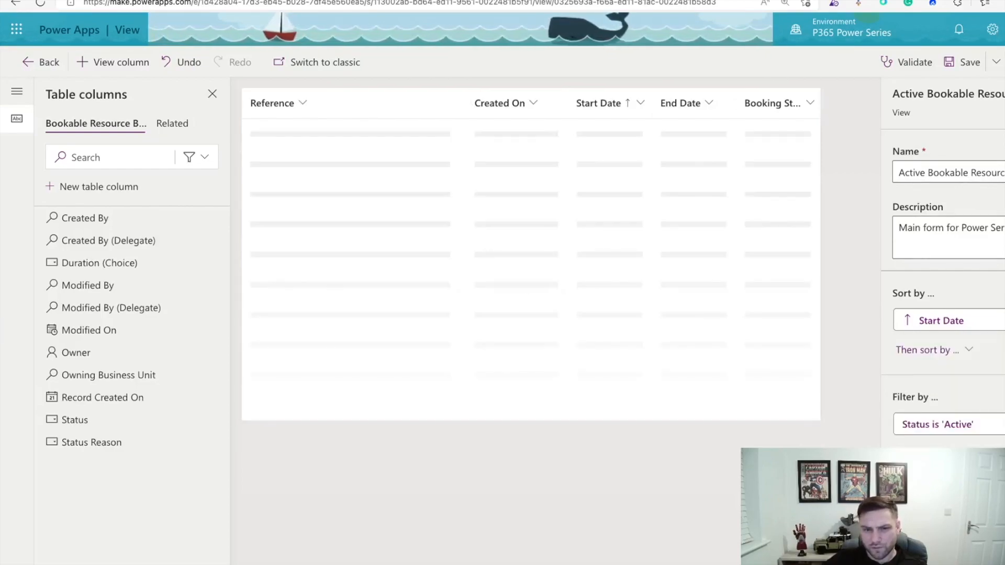
click(949, 329)
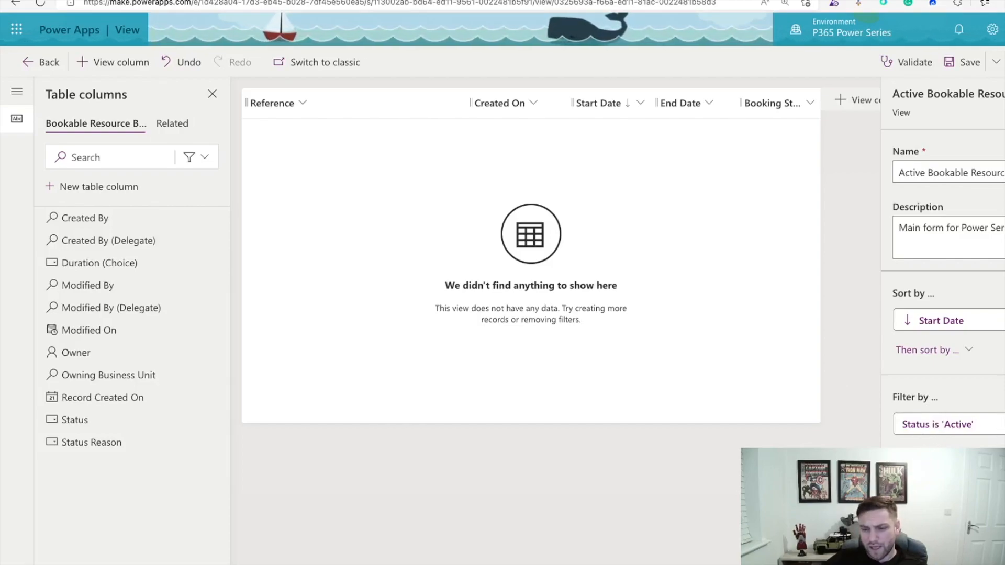
- Add a filter condition to the view where Start Date is in the Next 7 days, alongside the Active status filter, and save the view
click(924, 454)
click(414, 149)
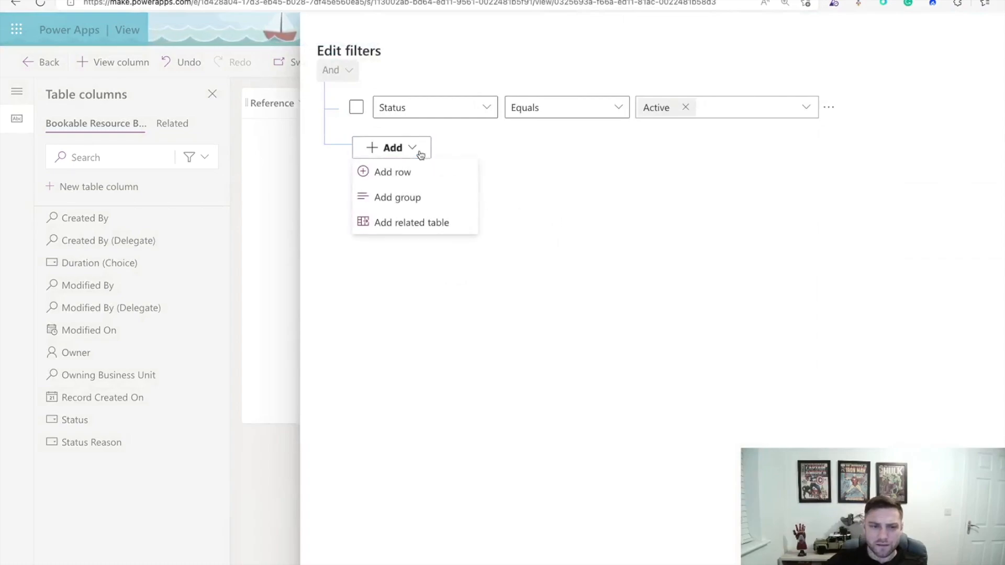
click(369, 170)
click(483, 159)
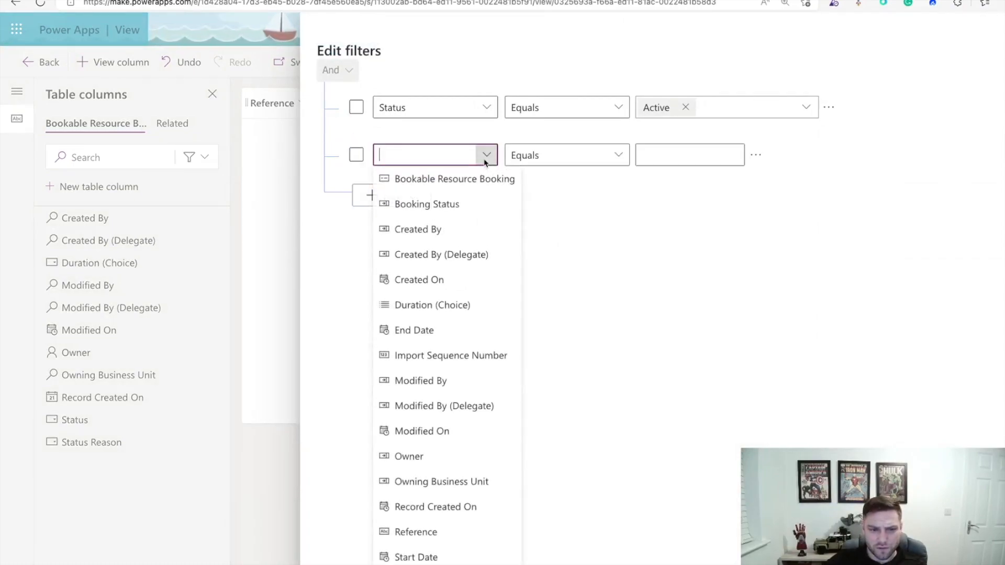
click(444, 556)
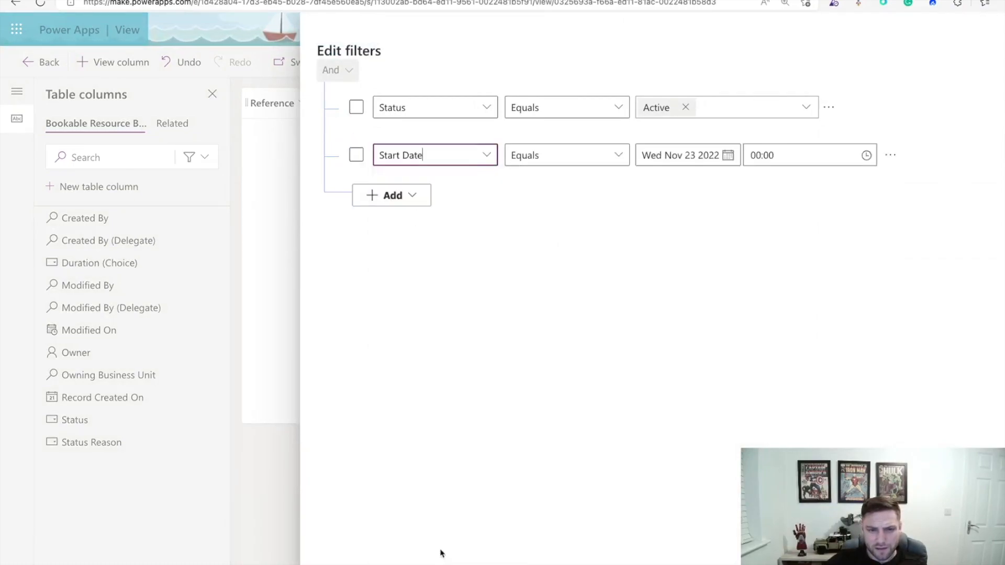
click(618, 156)
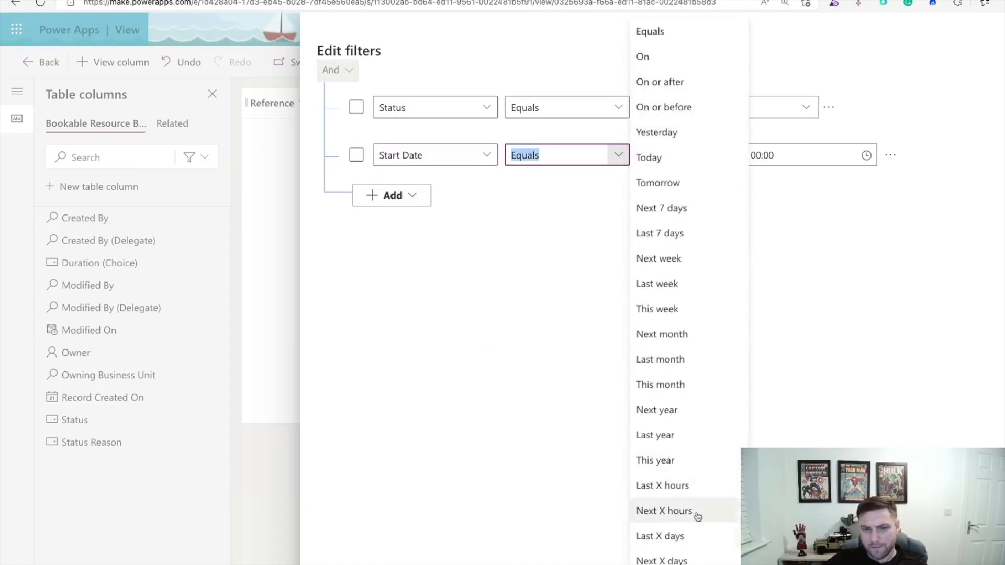
click(696, 84)
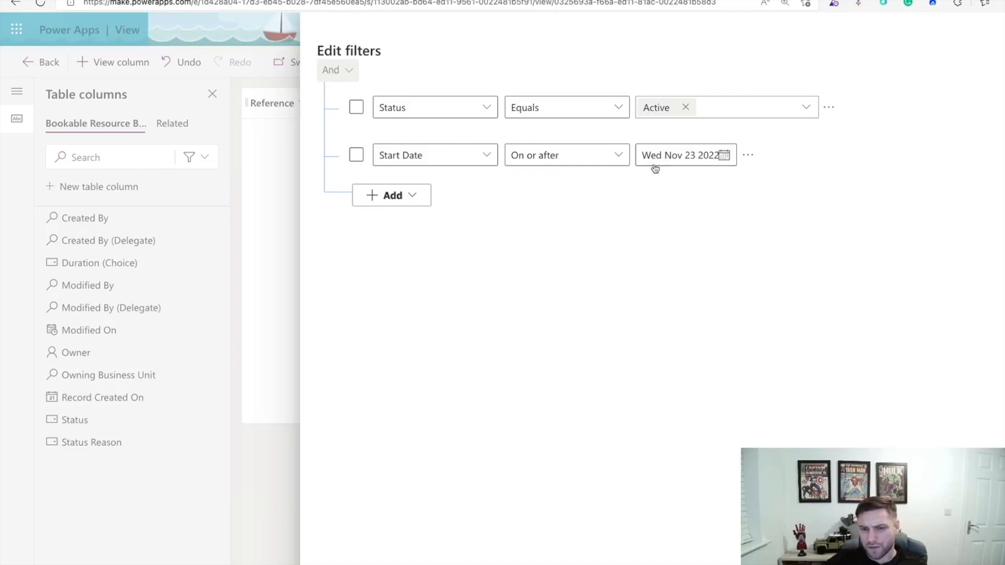
click(618, 155)
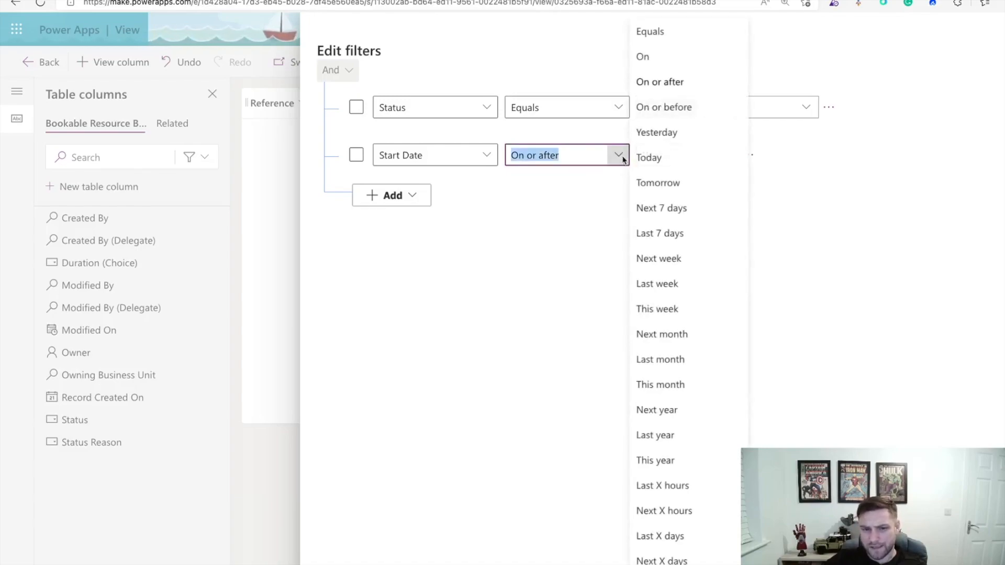
click(675, 207)
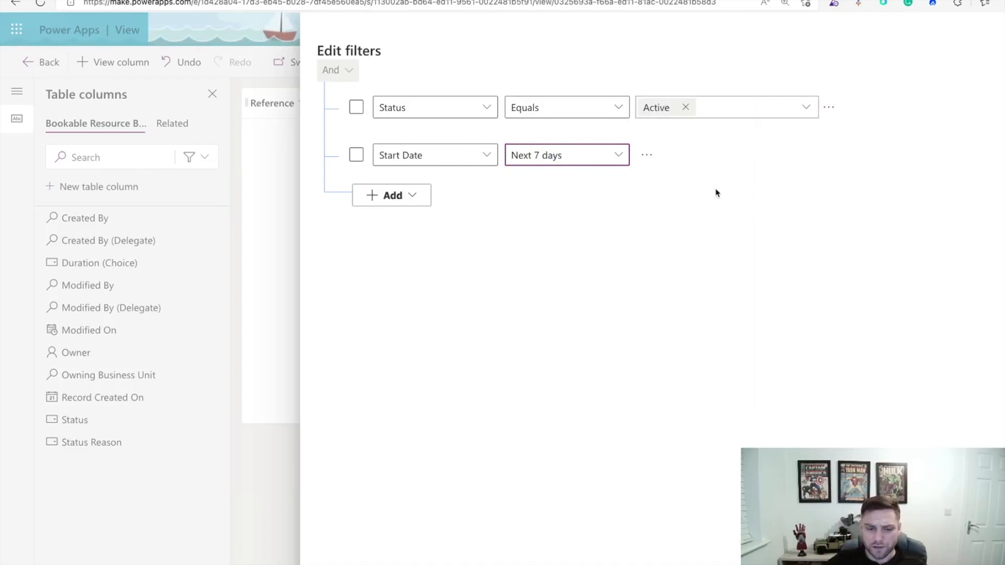
click(901, 550)
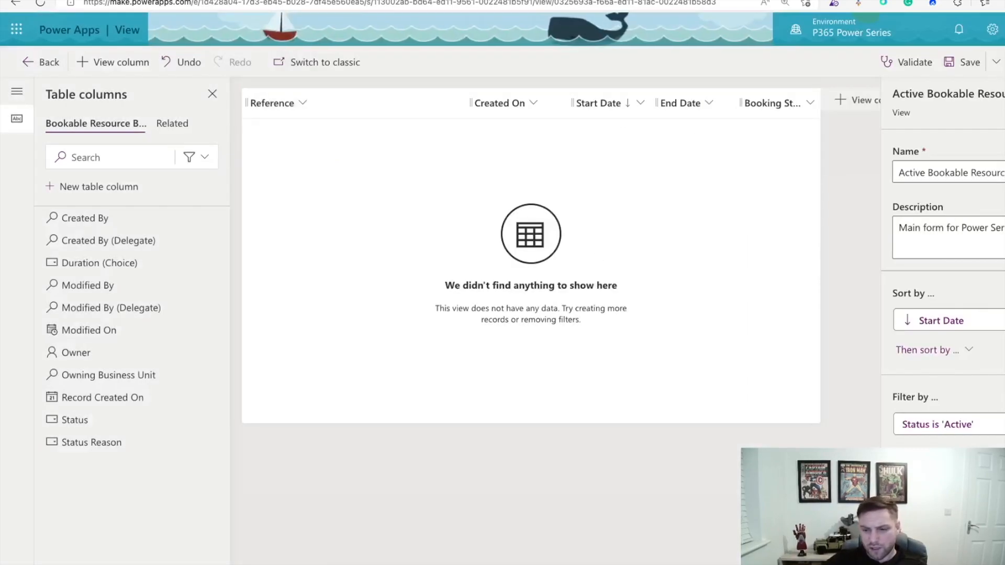
click(970, 62)
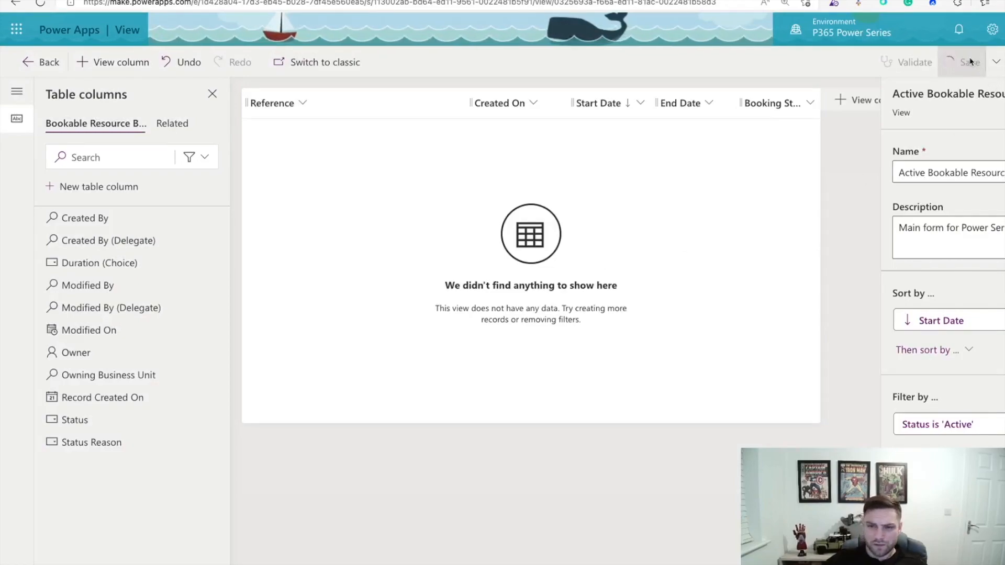